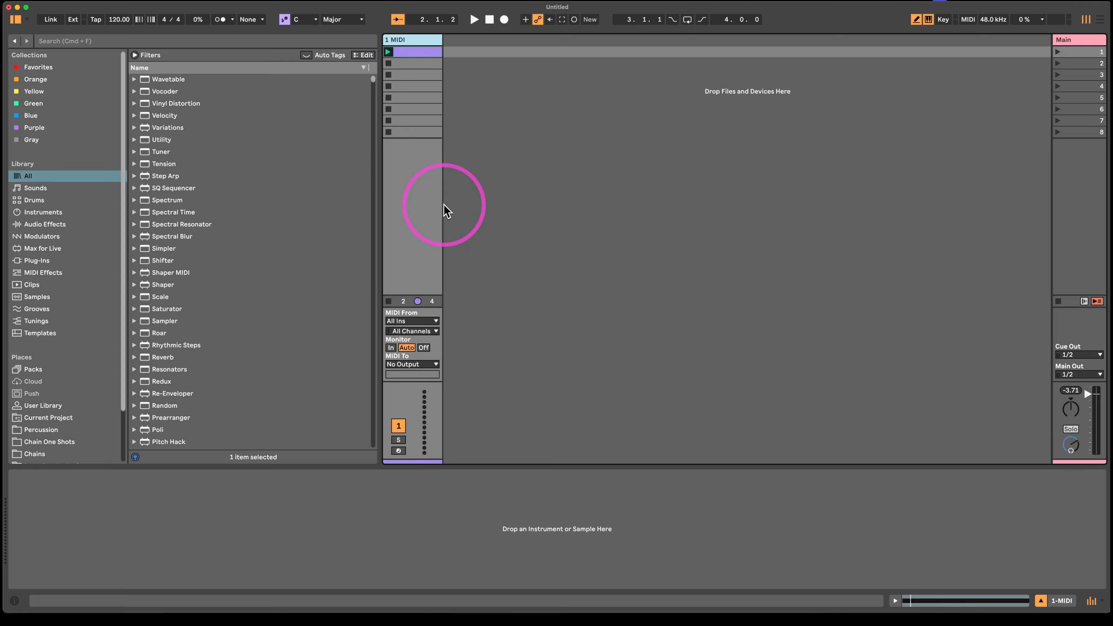
- Search the browser for "Oper" and load the Operator instrument onto the MIDI track
{"action": "key", "text": "super+f"}
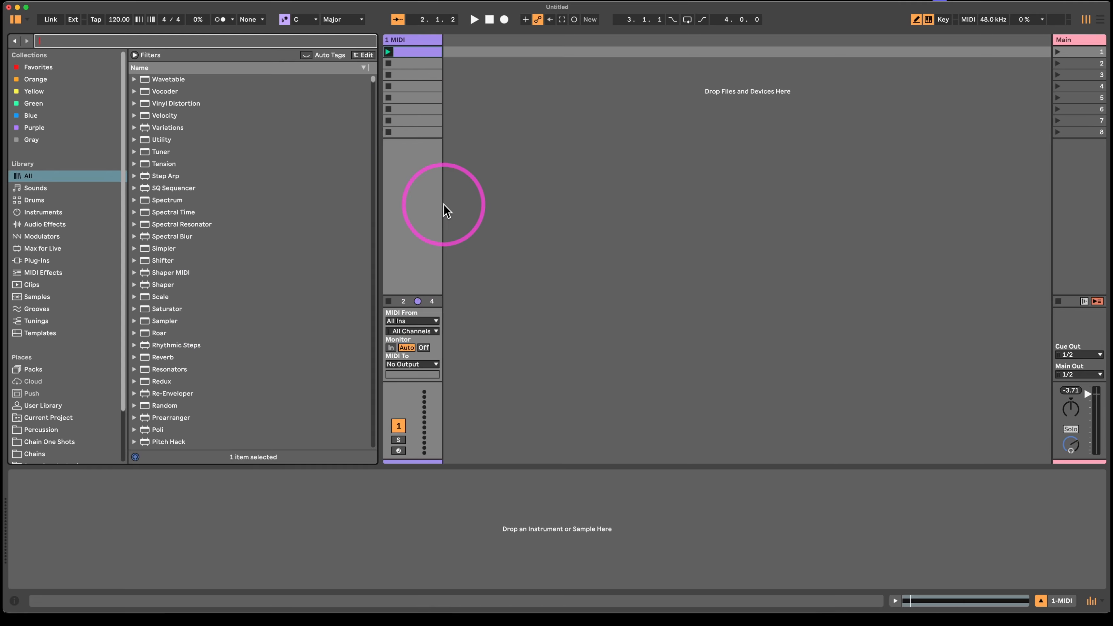
{"action": "type", "text": "Oper"}
{"action": "key", "text": "Down"}
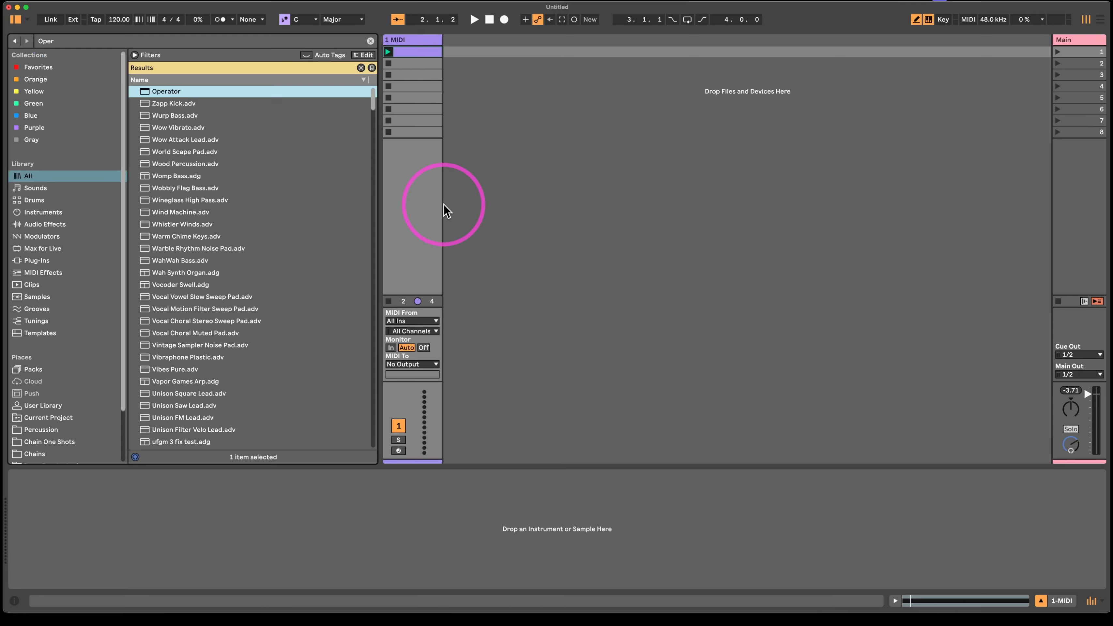
{"action": "key", "text": "Return"}
{"action": "left_click", "coordinate": [119, 474]}
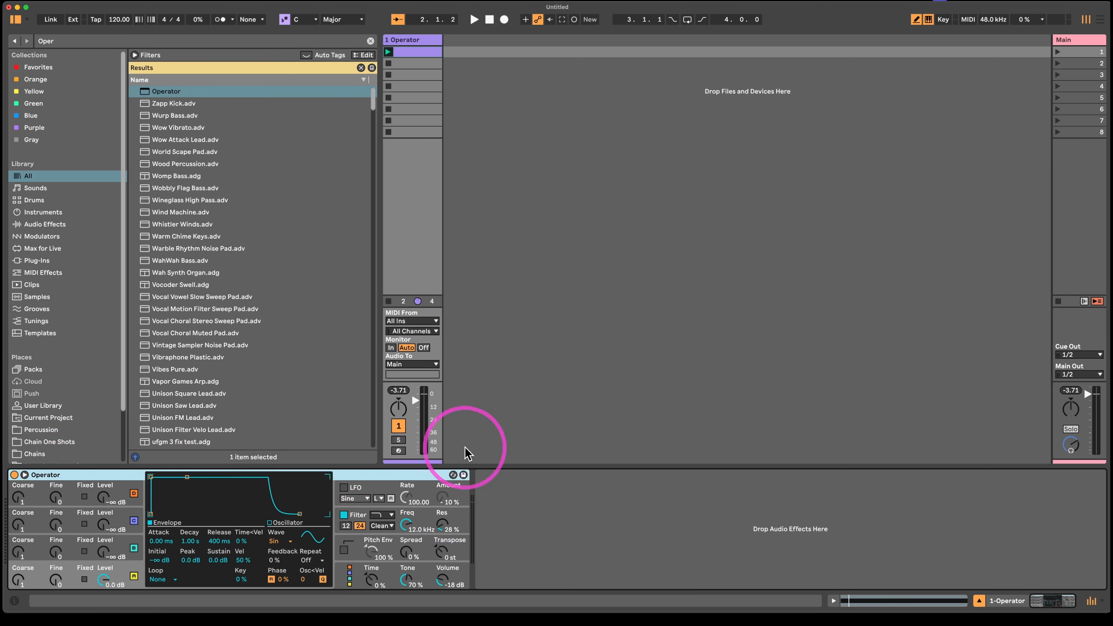
- Review the MIDI clip's notes in the first slot, return to the track's devices and audition the Operator sound
{"action": "left_click", "coordinate": [420, 52]}
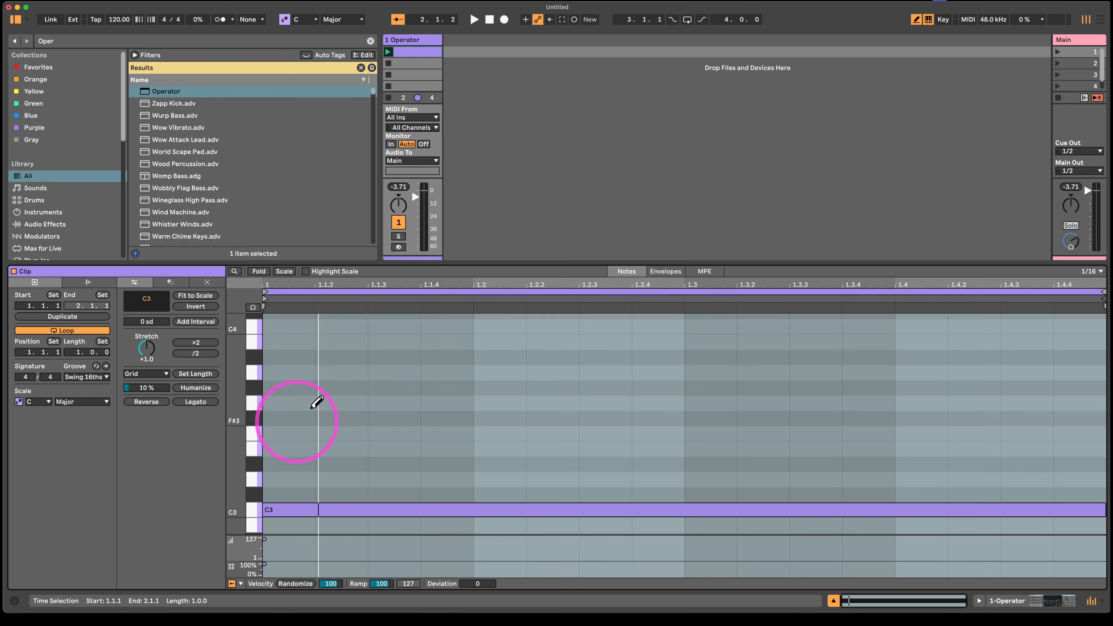
{"action": "left_click", "coordinate": [420, 42]}
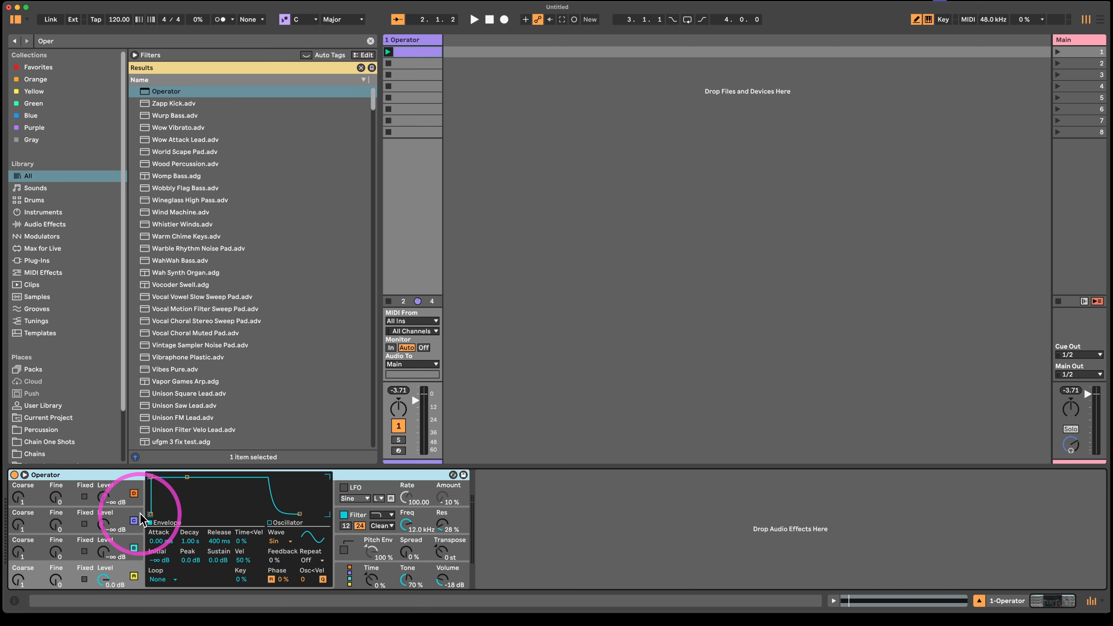
{"action": "key", "text": "space"}
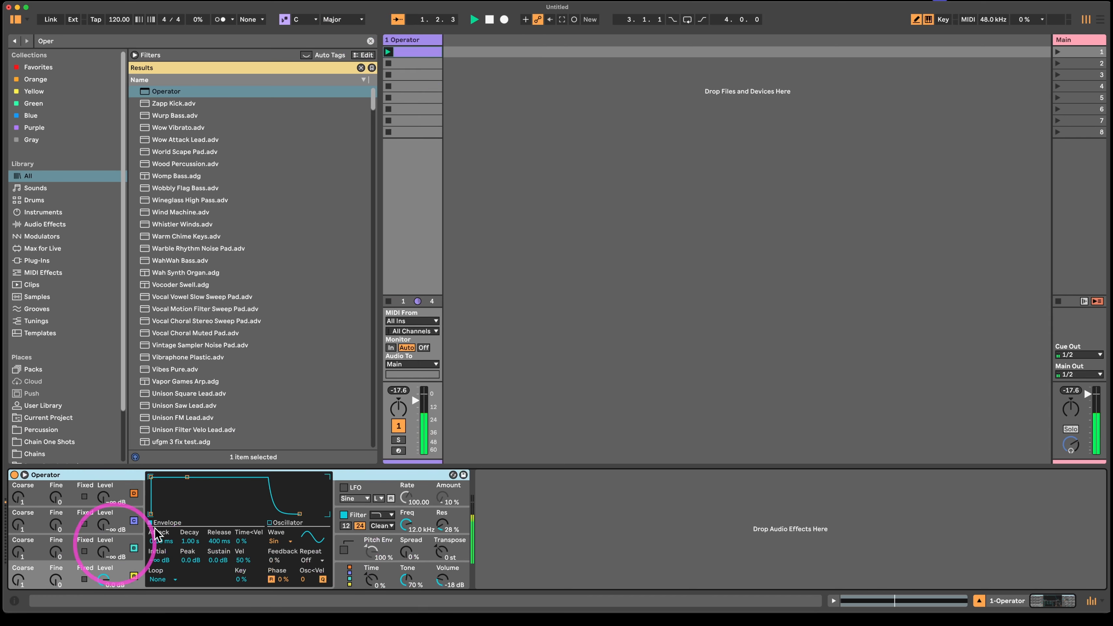
- Set Operator's envelope loop mode to Loop and lower its sustain to -inf dB
{"action": "left_click", "coordinate": [166, 580]}
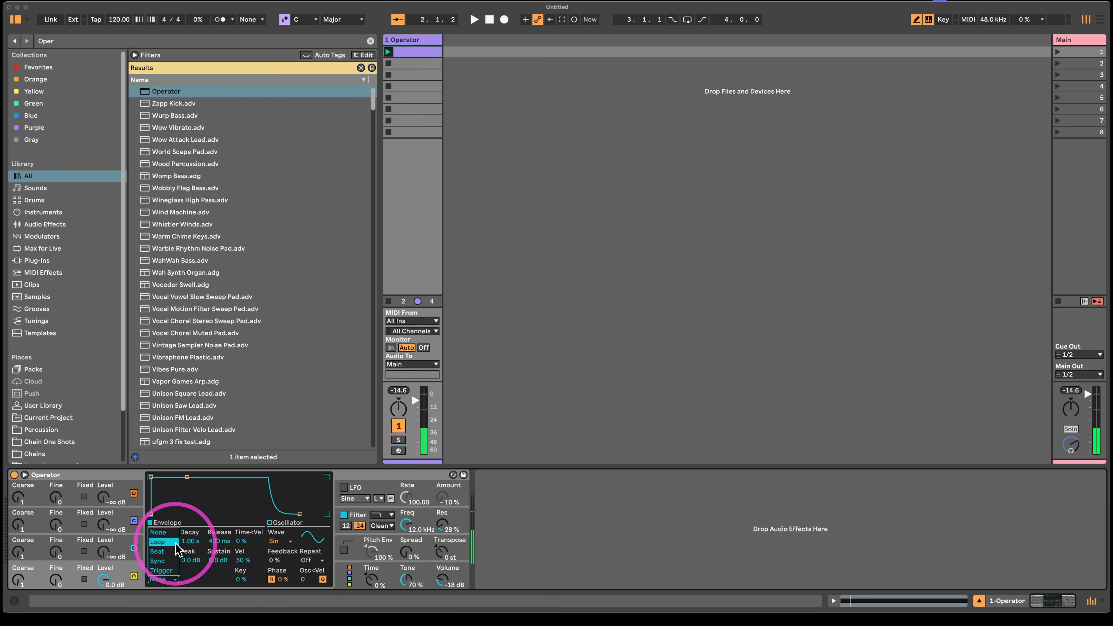
{"action": "left_click", "coordinate": [172, 544]}
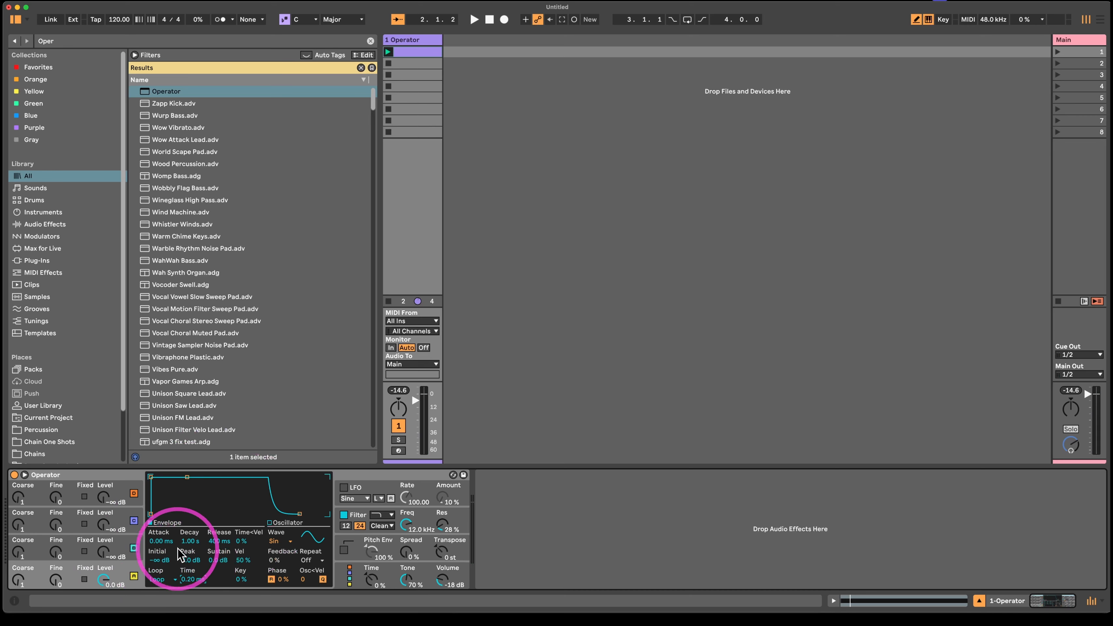
{"action": "left_click_drag", "start_coordinate": [219, 561], "coordinate": [219, 592]}
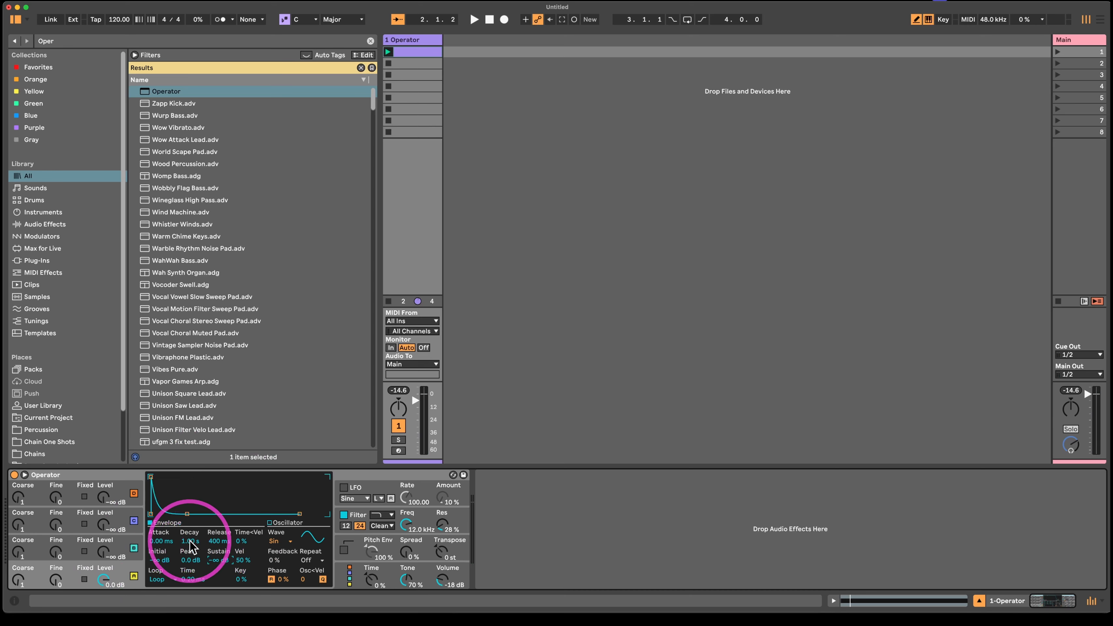
- Shorten the envelope to about 95 ms decay and 1 ms release during playback, and set Operator's volume to -13 dB
{"action": "key", "text": "space"}
{"action": "mouse_move", "coordinate": [190, 541]}
{"action": "left_mouse_down"}
{"action": "mouse_move", "coordinate": [190, 566]}
{"action": "mouse_move", "coordinate": [220, 563]}
{"action": "mouse_move", "coordinate": [220, 585]}
{"action": "mouse_move", "coordinate": [191, 529]}
{"action": "mouse_move", "coordinate": [193, 541]}
{"action": "left_mouse_up"}
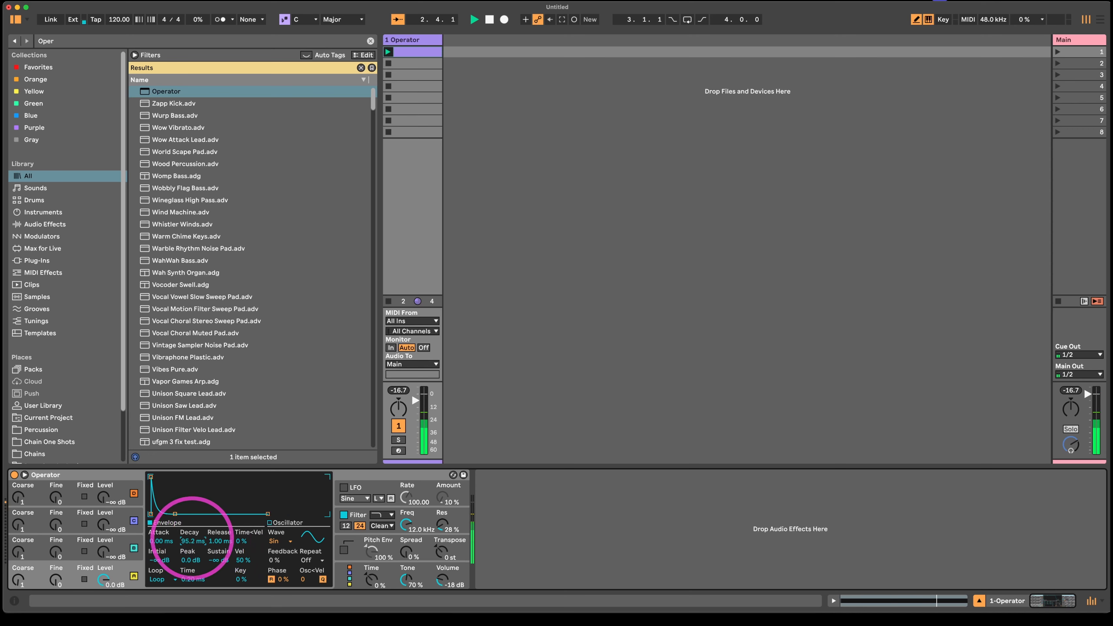
{"action": "left_click_drag", "start_coordinate": [446, 588], "coordinate": [447, 574]}
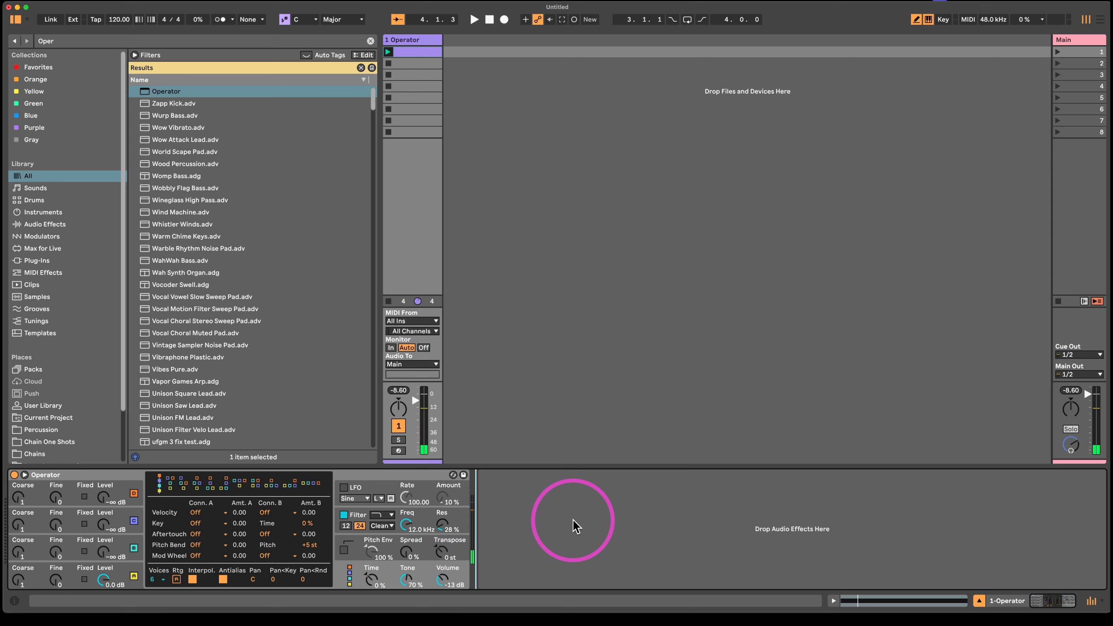
- Search the browser for "Drum" and add Drum Buss after Operator
{"action": "key", "text": "super+f"}
{"action": "type", "text": "Drum"}
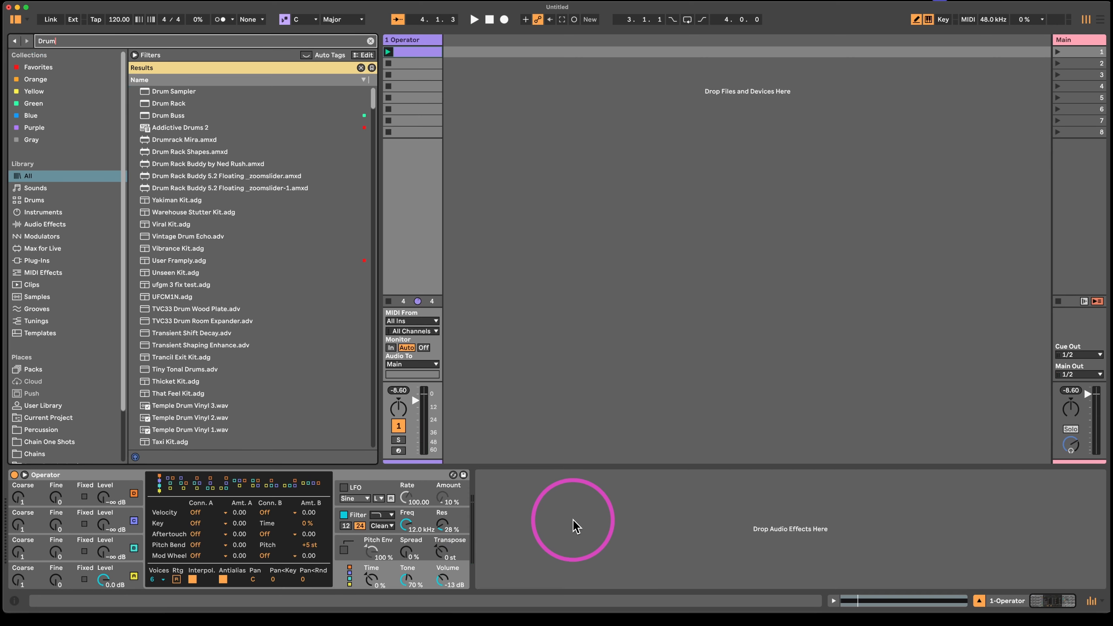
{"action": "key", "text": "Down"}
{"action": "key", "text": "Down"}
{"action": "key", "text": "Down"}
{"action": "key", "text": "Return"}
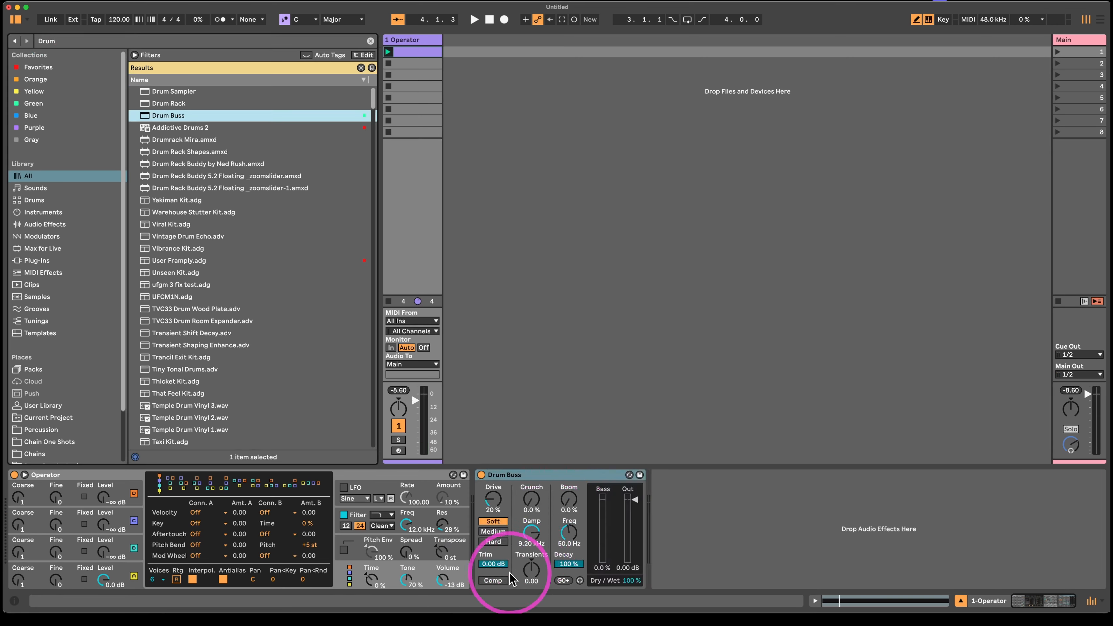
- In Drum Buss, enable Comp and set Transients to -0.40 and Damp to 20.0 kHz
{"action": "left_click", "coordinate": [492, 581]}
{"action": "left_click_drag", "start_coordinate": [521, 585], "coordinate": [522, 596]}
{"action": "left_click_drag", "start_coordinate": [532, 533], "coordinate": [544, 486]}
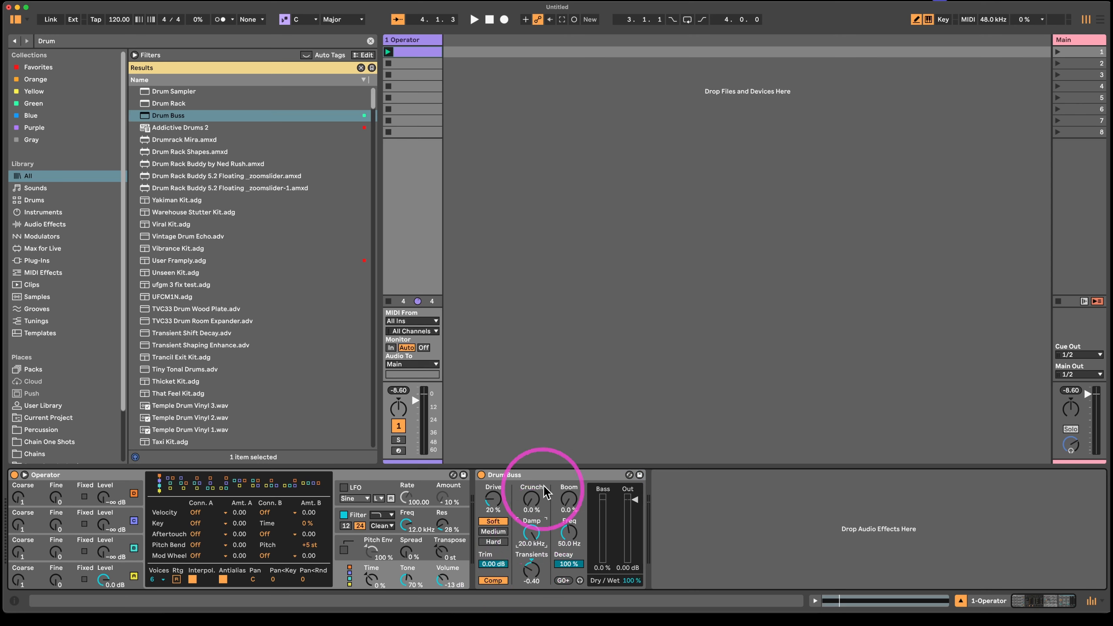
- Find the Shifter effect in the browser, add it to the track and place it between Operator and Drum Buss
{"action": "key", "text": "super+f"}
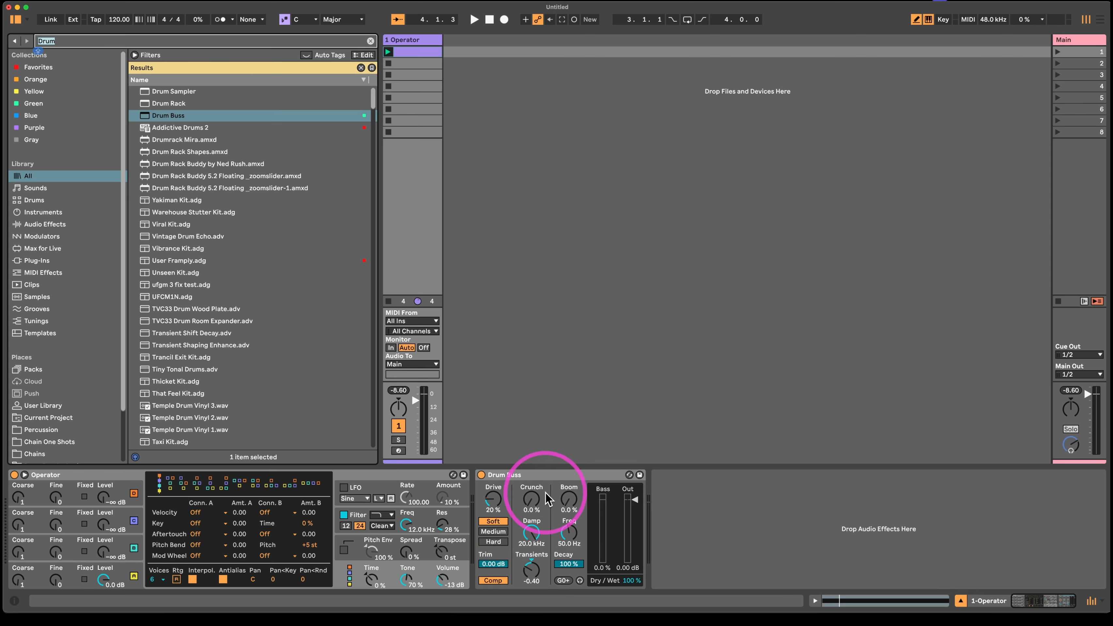
{"action": "type", "text": "Shifter"}
{"action": "key", "text": "Down"}
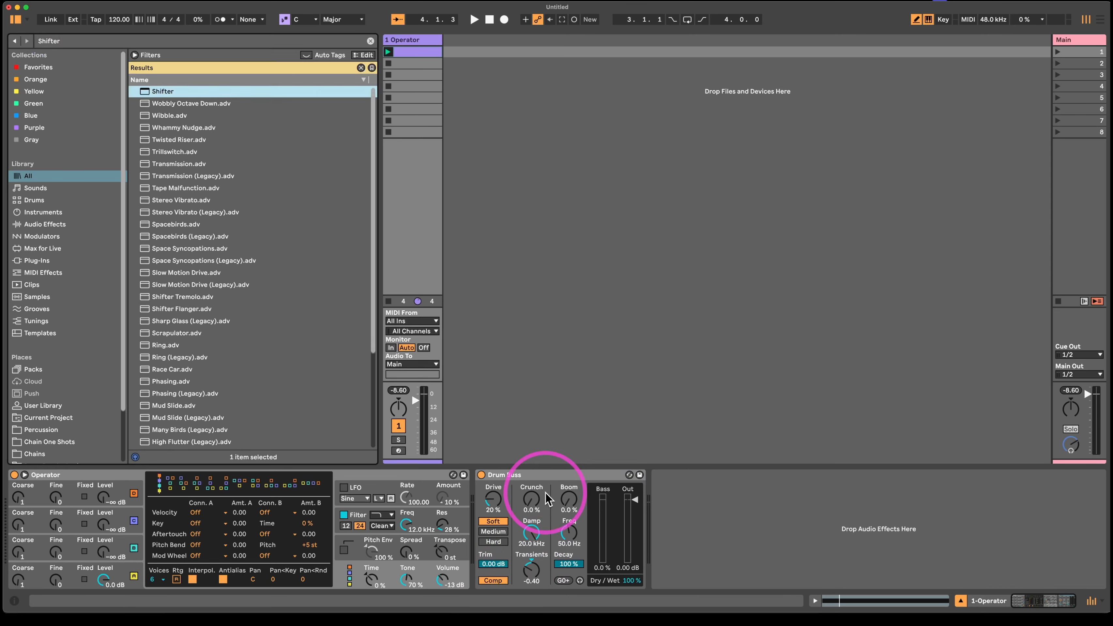
{"action": "key", "text": "Return"}
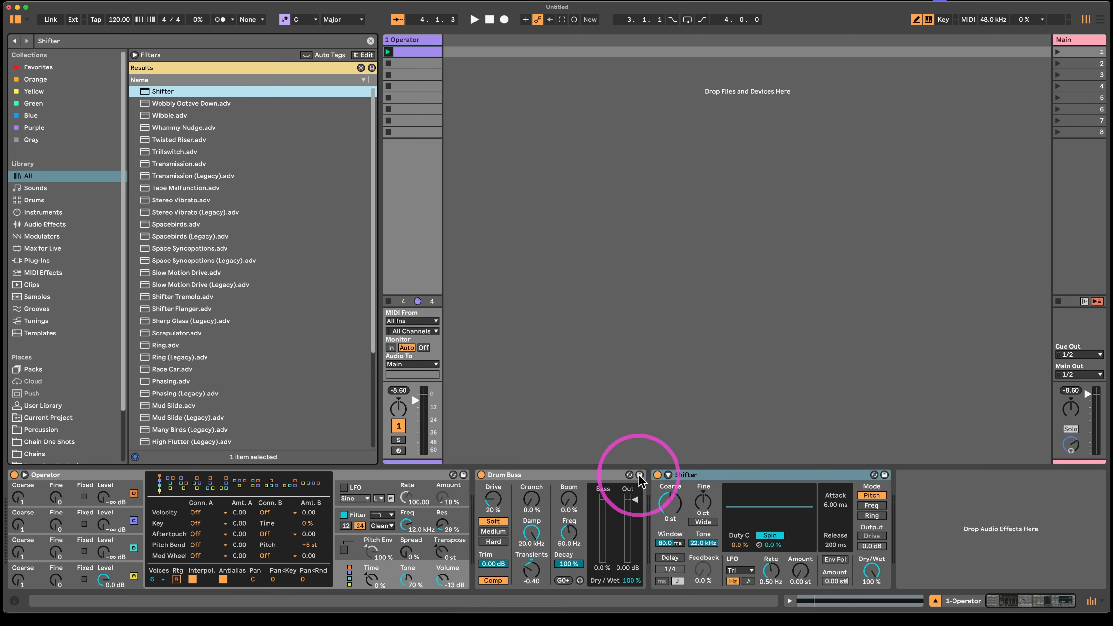
{"action": "left_click_drag", "start_coordinate": [700, 475], "coordinate": [506, 495]}
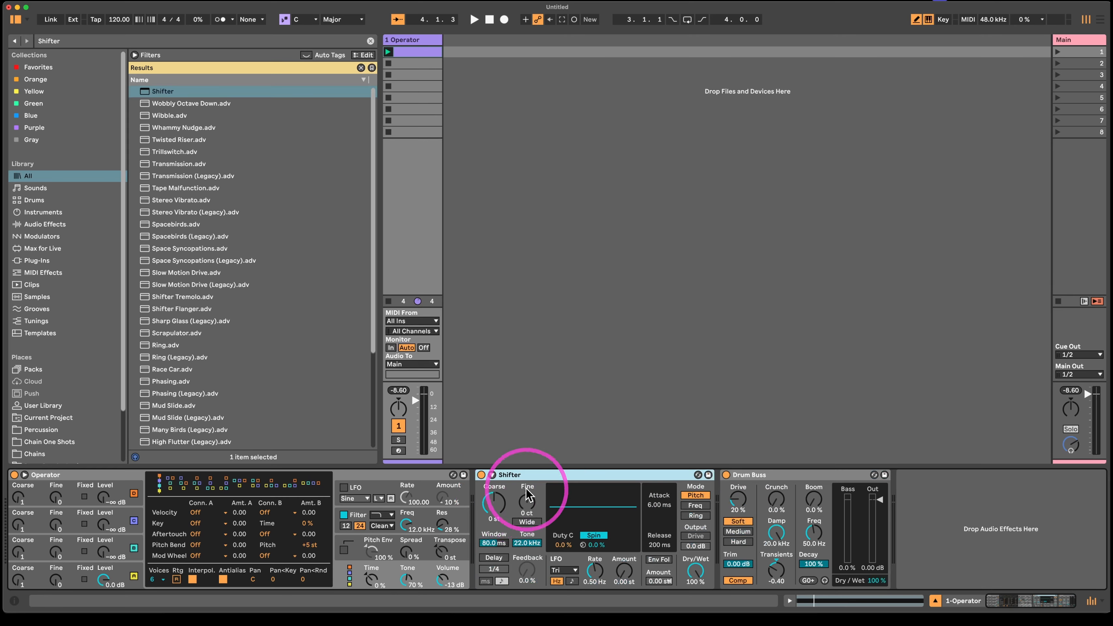
- Set Shifter to Ring mode, duplicate it and switch the duplicate to Pitch mode
{"action": "left_click", "coordinate": [695, 515]}
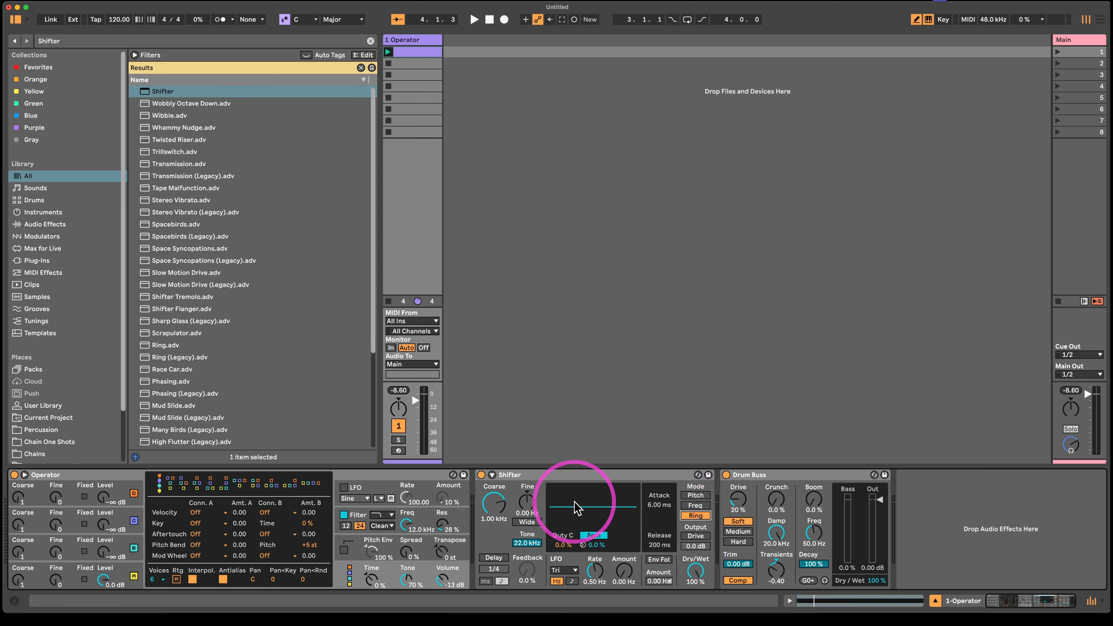
{"action": "left_click", "coordinate": [560, 476]}
{"action": "key", "text": "super+d"}
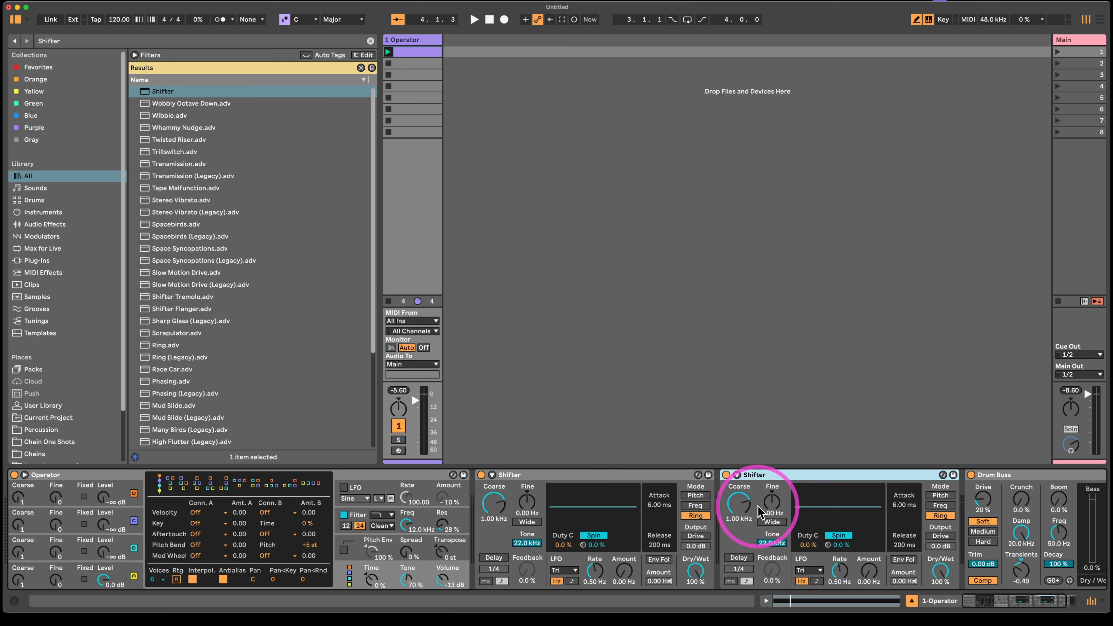
{"action": "left_click", "coordinate": [935, 494]}
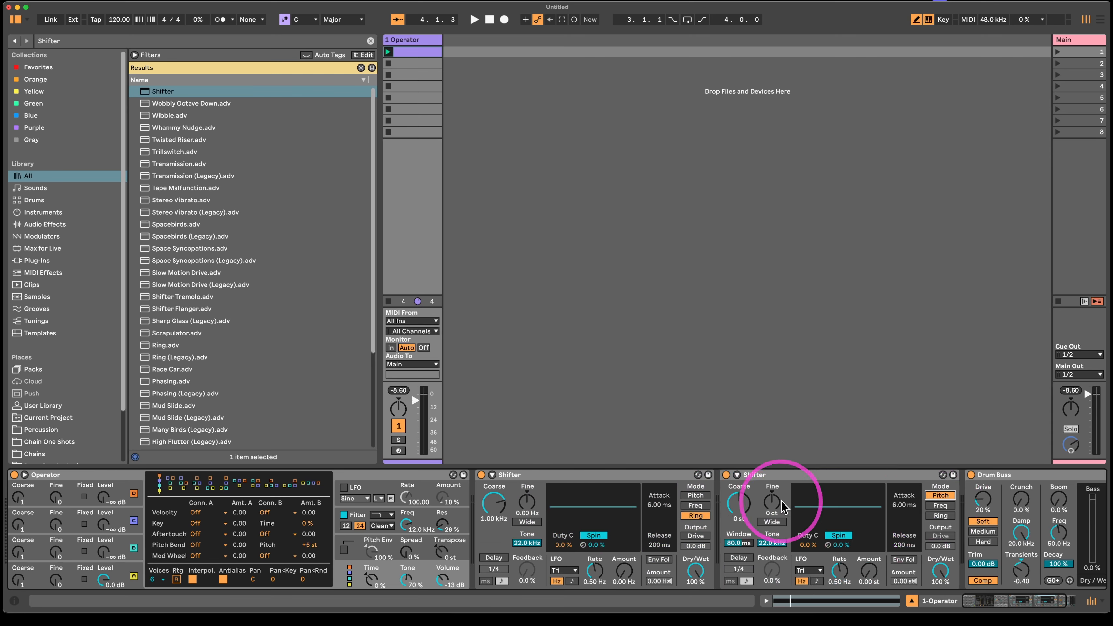
- During playback, set the Ring Shifter's Coarse to 48.1 Hz and the Pitch Shifter's Coarse to 11 st
{"action": "left_click", "coordinate": [739, 504]}
{"action": "key", "text": "space"}
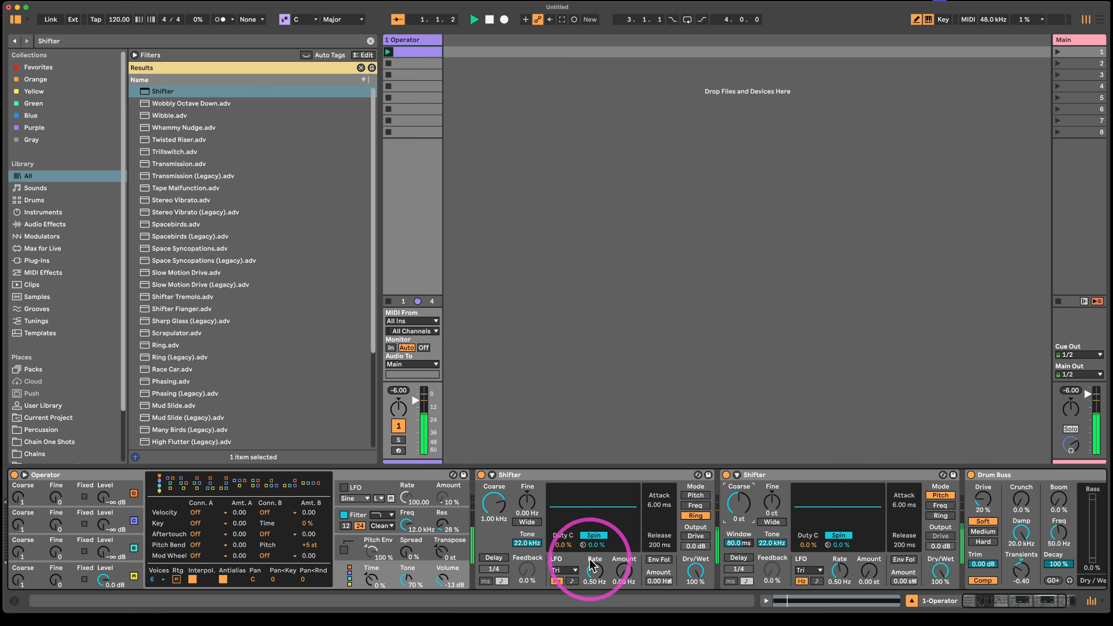
{"action": "left_click_drag", "start_coordinate": [494, 503], "coordinate": [494, 501]}
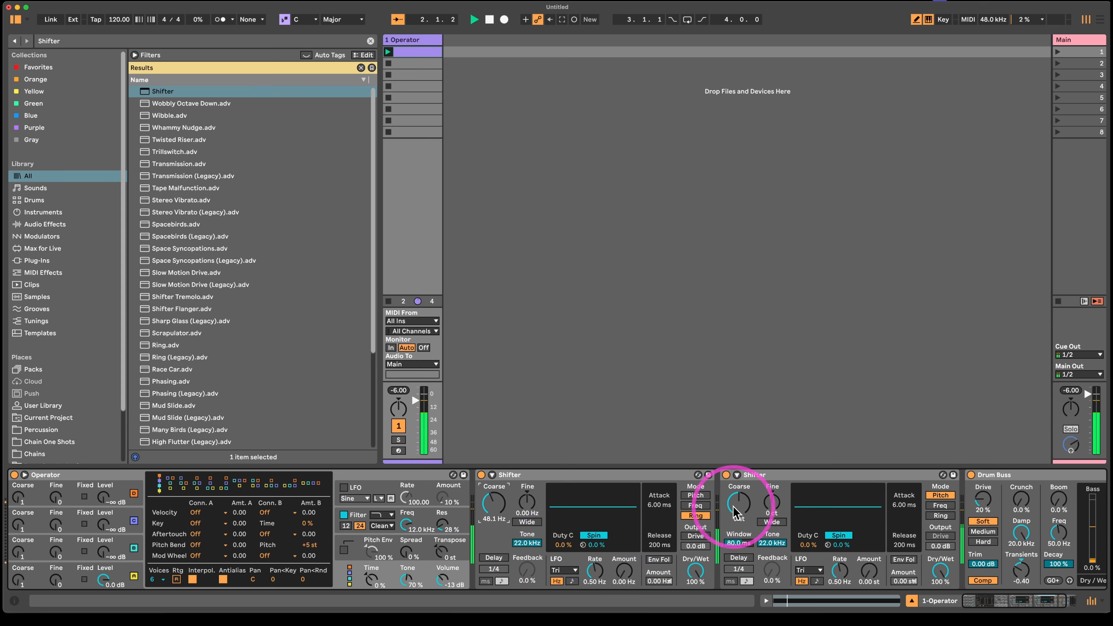
{"action": "left_click_drag", "start_coordinate": [734, 507], "coordinate": [734, 512]}
- Enable Wide on both Shifters, with a spread of 17.7 Hz on the first and 17 ct on the second
{"action": "left_click", "coordinate": [760, 523]}
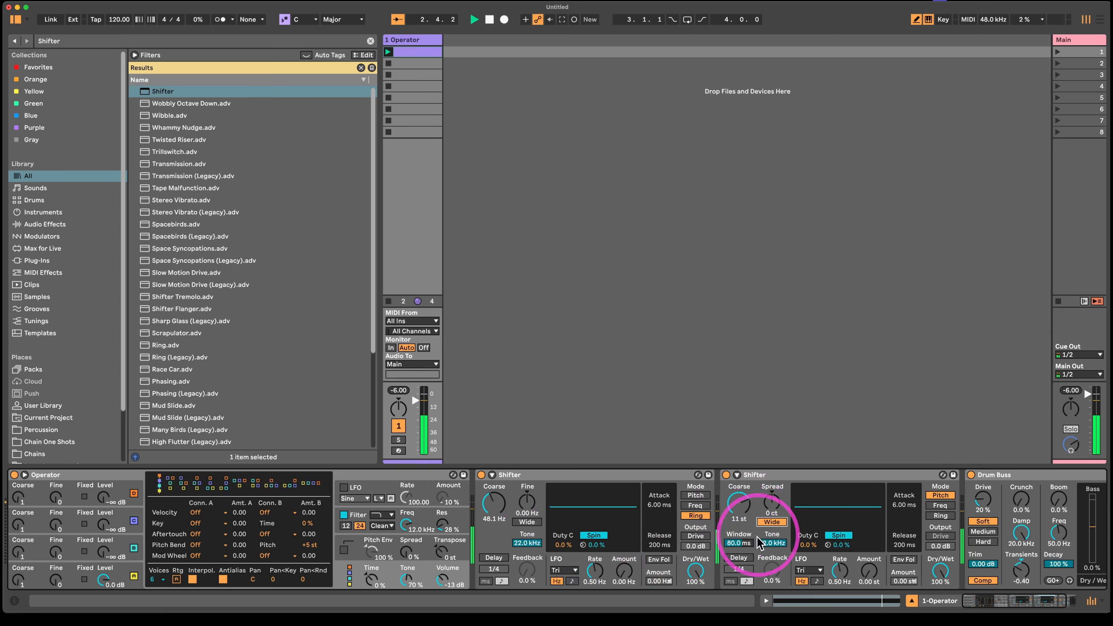
{"action": "left_click", "coordinate": [527, 522]}
{"action": "left_click_drag", "start_coordinate": [527, 502], "coordinate": [526, 495]}
{"action": "left_click_drag", "start_coordinate": [772, 502], "coordinate": [767, 512]}
{"action": "key", "text": "space"}
- Enable Delay in milliseconds on both Shifters, with 97.5 ms and 74% feedback on the first and 250 ms and 65% on the second
{"action": "left_click", "coordinate": [494, 558]}
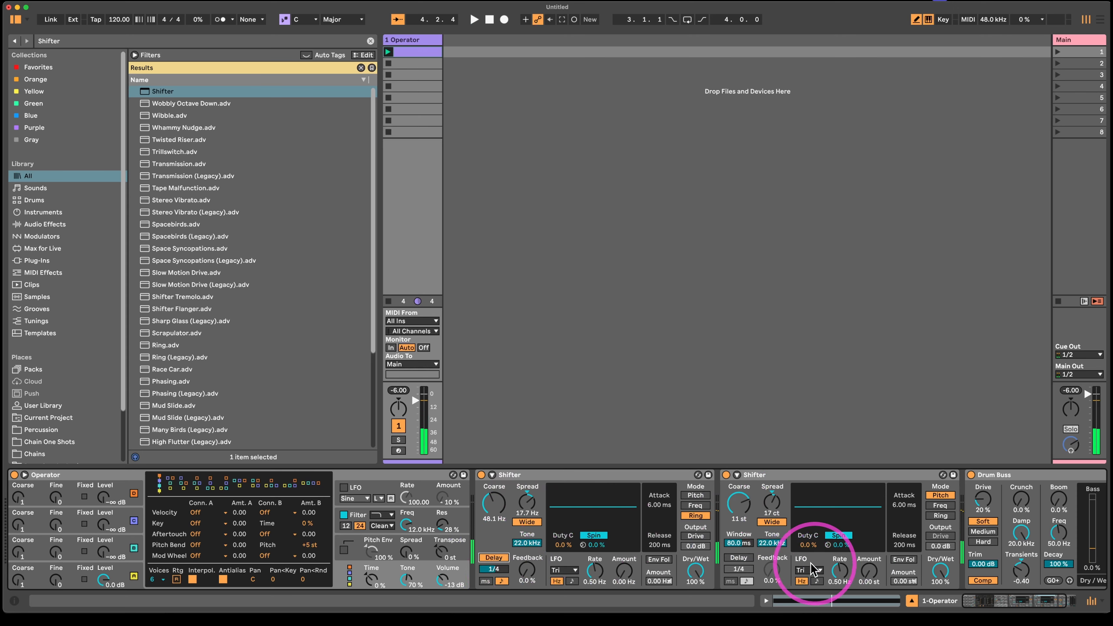
{"action": "left_click", "coordinate": [738, 557]}
{"action": "left_click", "coordinate": [489, 581]}
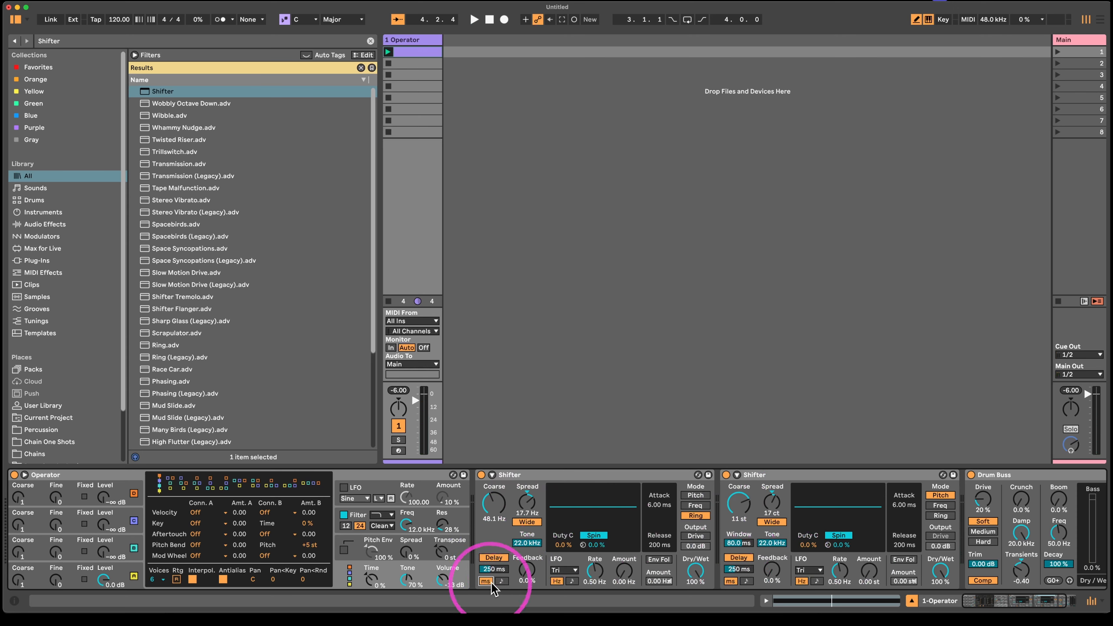
{"action": "left_click_drag", "start_coordinate": [491, 569], "coordinate": [528, 543]}
{"action": "key", "text": "space"}
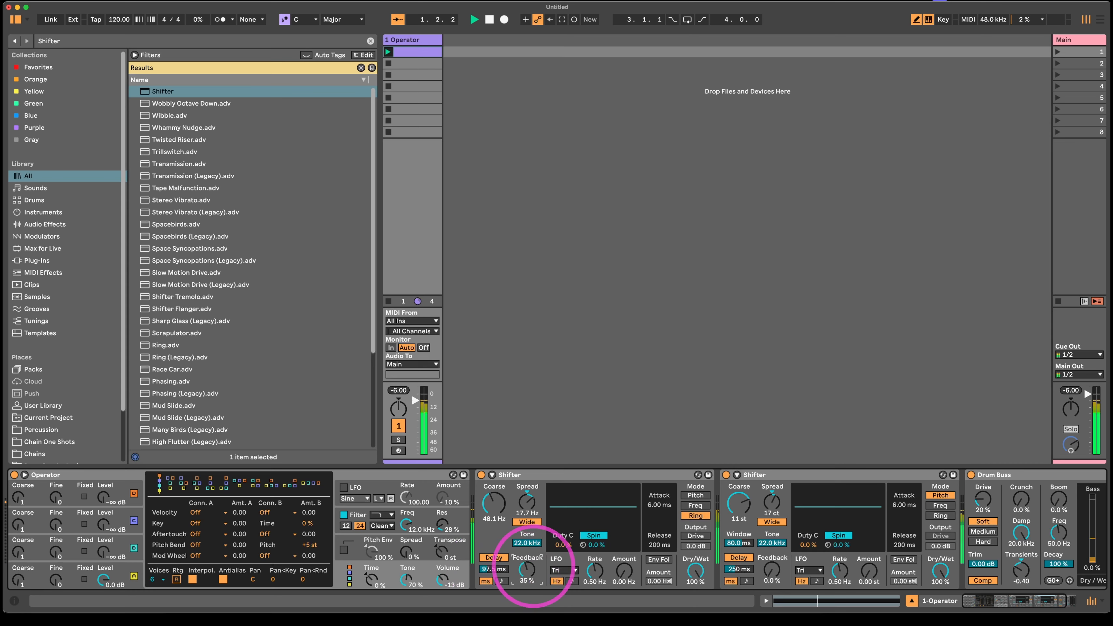
{"action": "left_click_drag", "start_coordinate": [772, 570], "coordinate": [741, 515]}
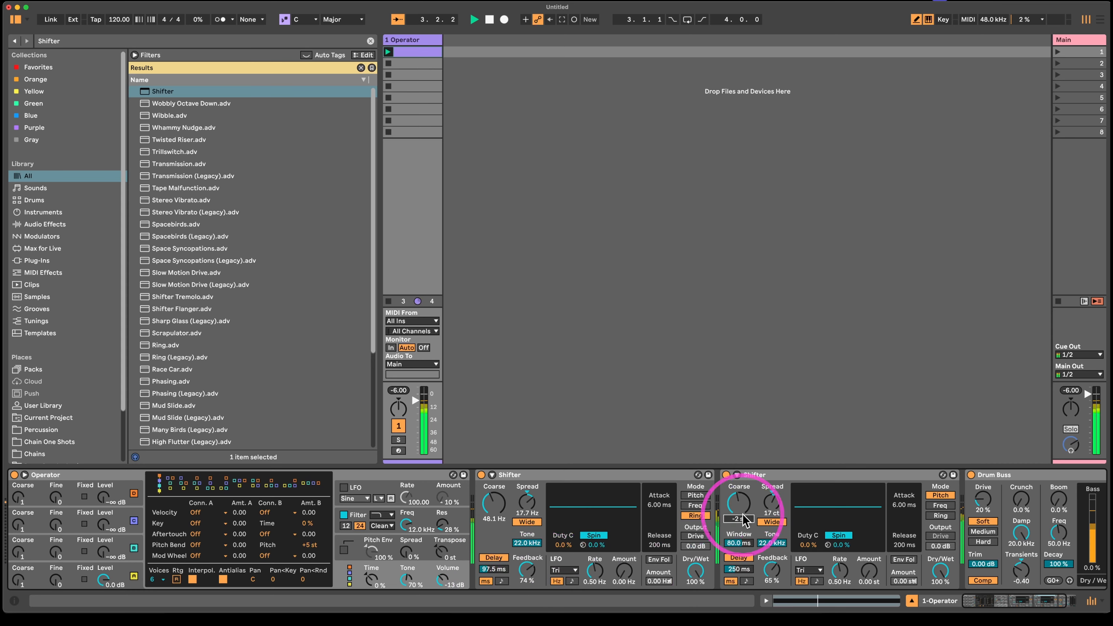
- Retune the Ring Shifter's Coarse to 10.4 Hz and the Pitch Shifter's to -2 st, and audition the sound
{"action": "left_click_drag", "start_coordinate": [494, 503], "coordinate": [494, 469]}
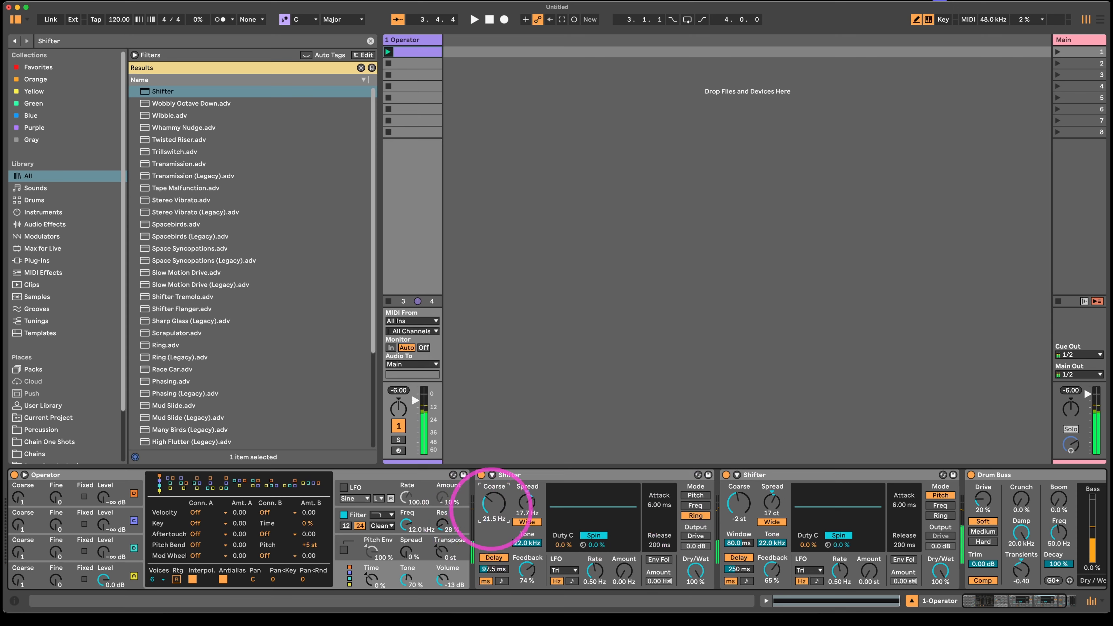
{"action": "key", "text": "space"}
{"action": "left_click", "coordinate": [598, 475]}
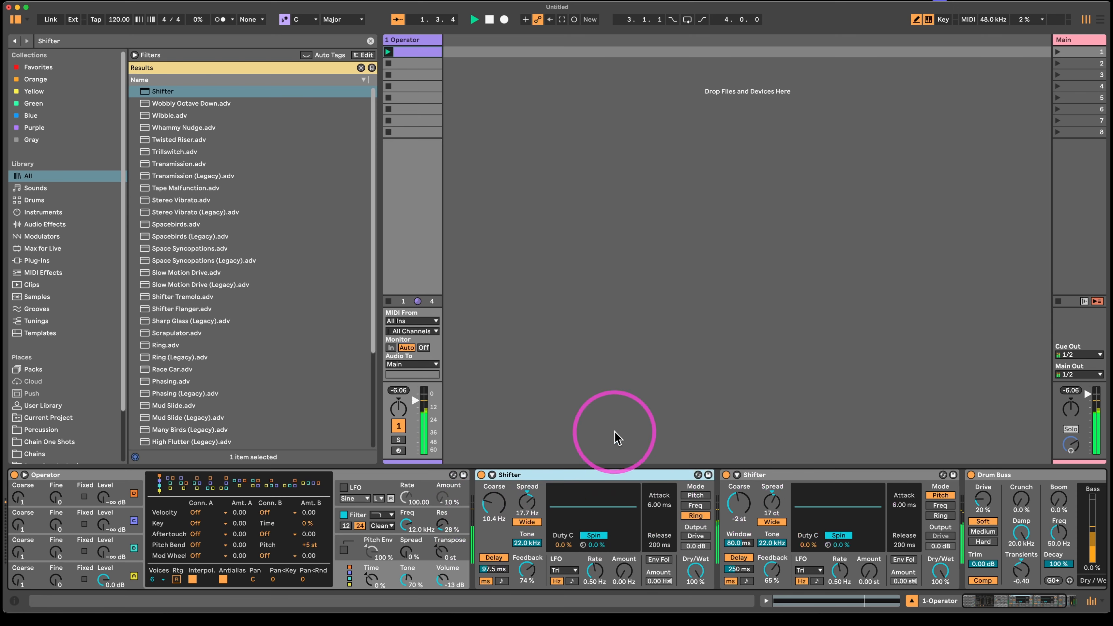
{"action": "left_click", "coordinate": [617, 403]}
{"action": "key", "text": "space"}
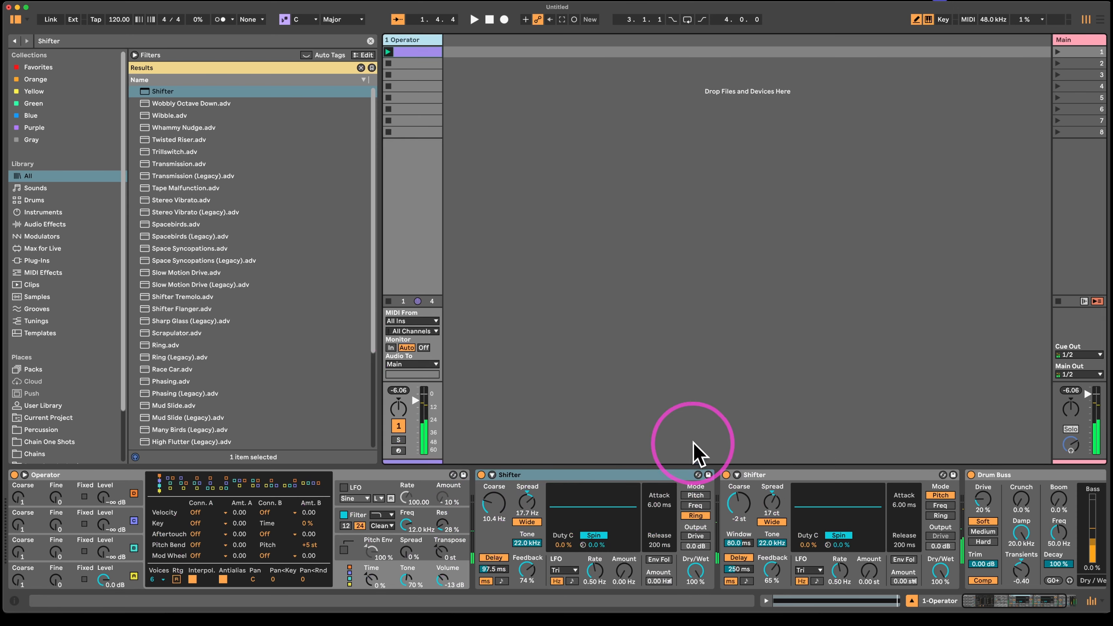
- Group Operator and both Shifters into one Instrument Rack, leaving Drum Buss outside
{"action": "left_click", "coordinate": [820, 475], "text": "shift"}
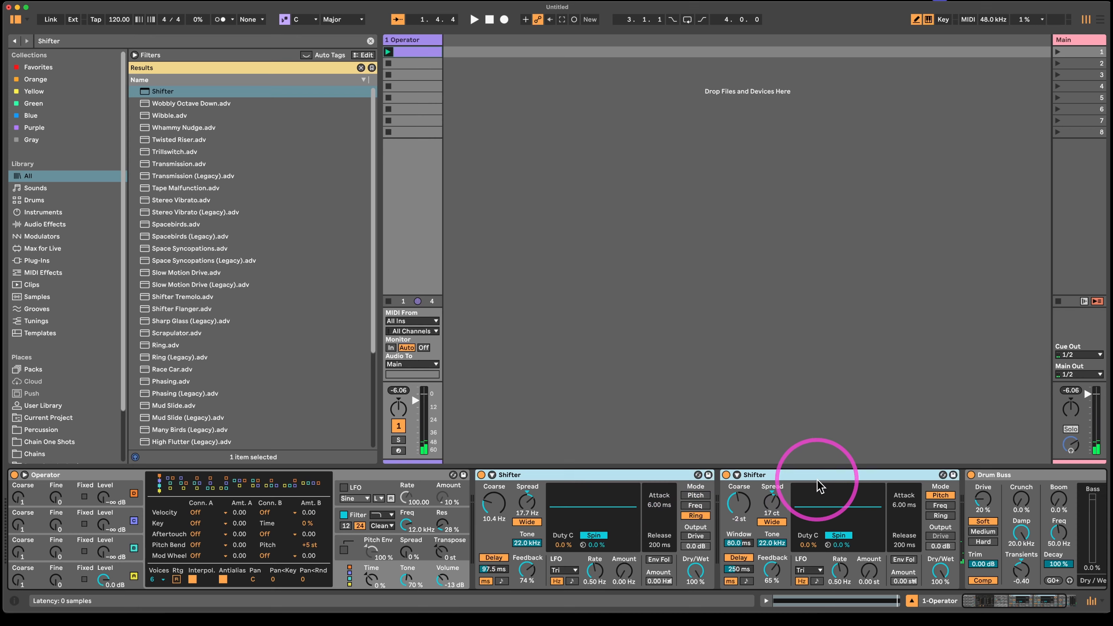
{"action": "left_click", "coordinate": [400, 478], "text": "shift"}
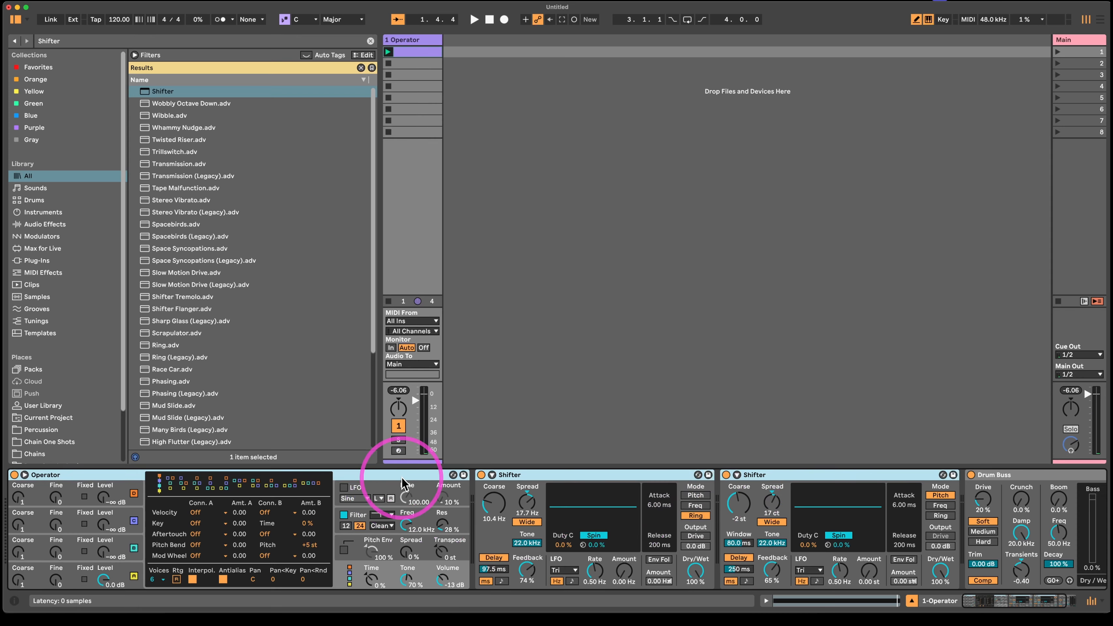
{"action": "key", "text": "super+g"}
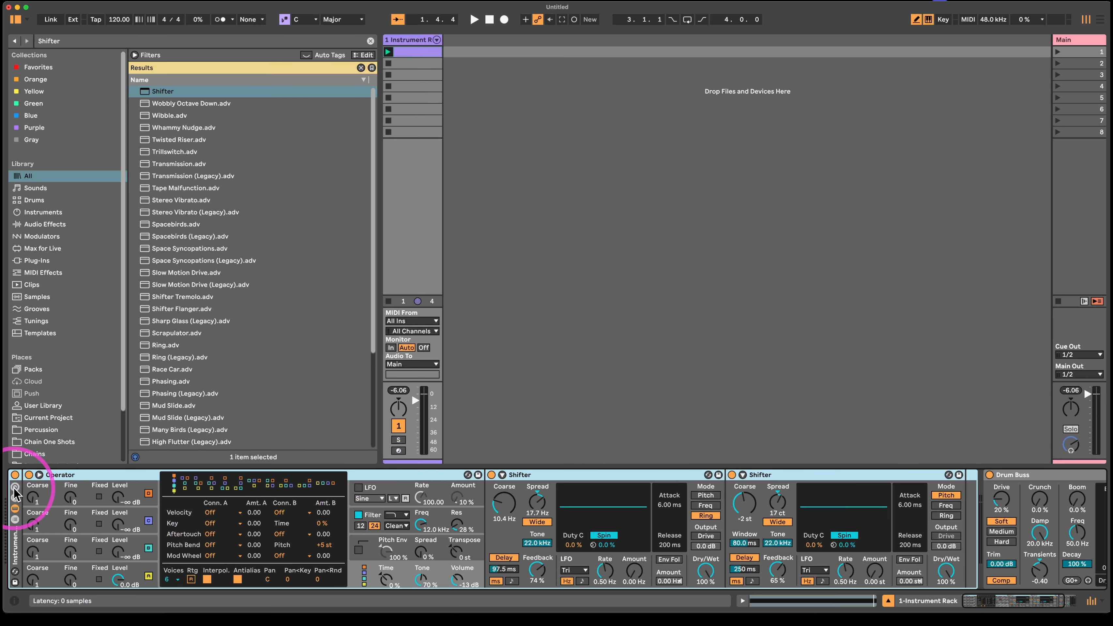
- Map the Coarse controls of both Shifters to the rack's Macro 1
{"action": "scroll", "coordinate": [770, 522], "scroll_direction": "right", "scroll_amount": 5}
{"action": "right_click", "coordinate": [630, 506]}
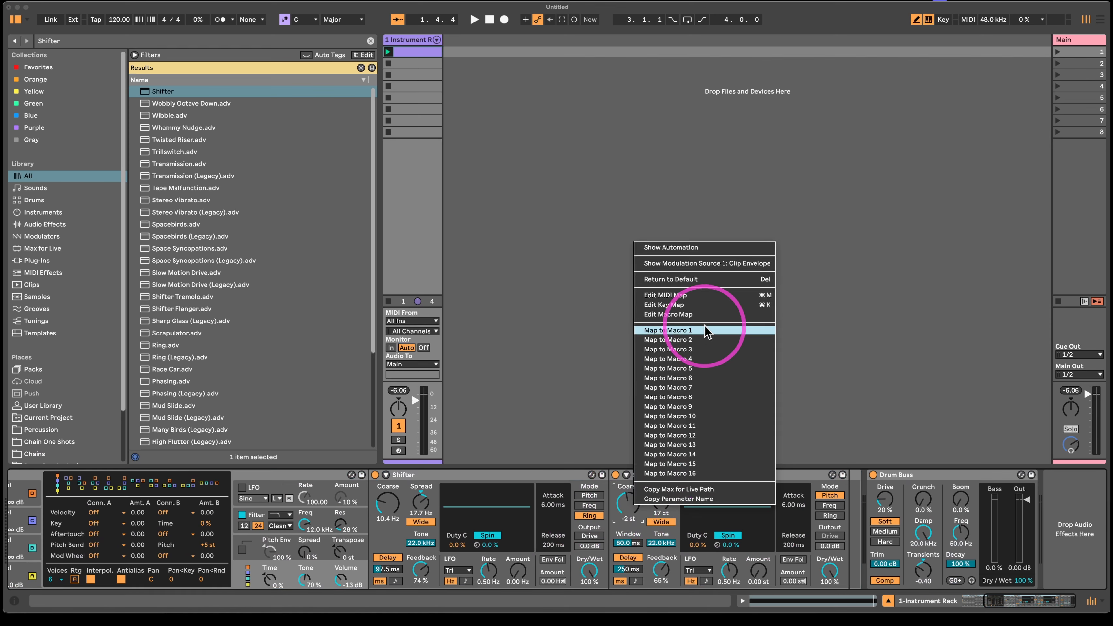
{"action": "left_click", "coordinate": [706, 332]}
{"action": "right_click", "coordinate": [387, 504]}
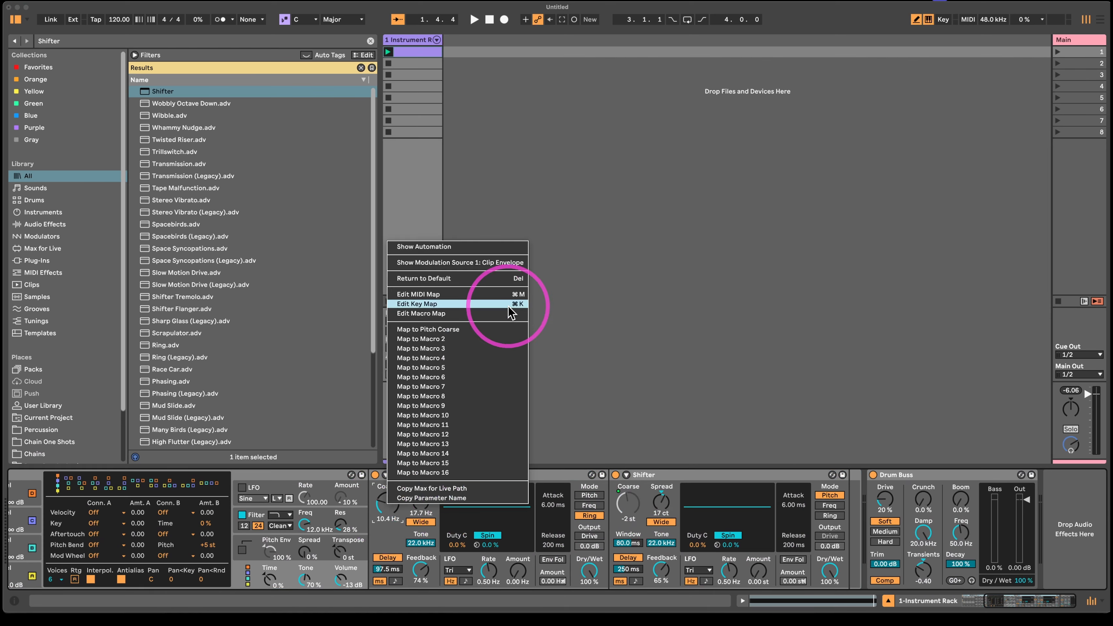
{"action": "left_click", "coordinate": [472, 332]}
- Map the Delay Time of both Shifters to the rack's Macro 2
{"action": "scroll", "coordinate": [539, 518], "scroll_direction": "left", "scroll_amount": 8}
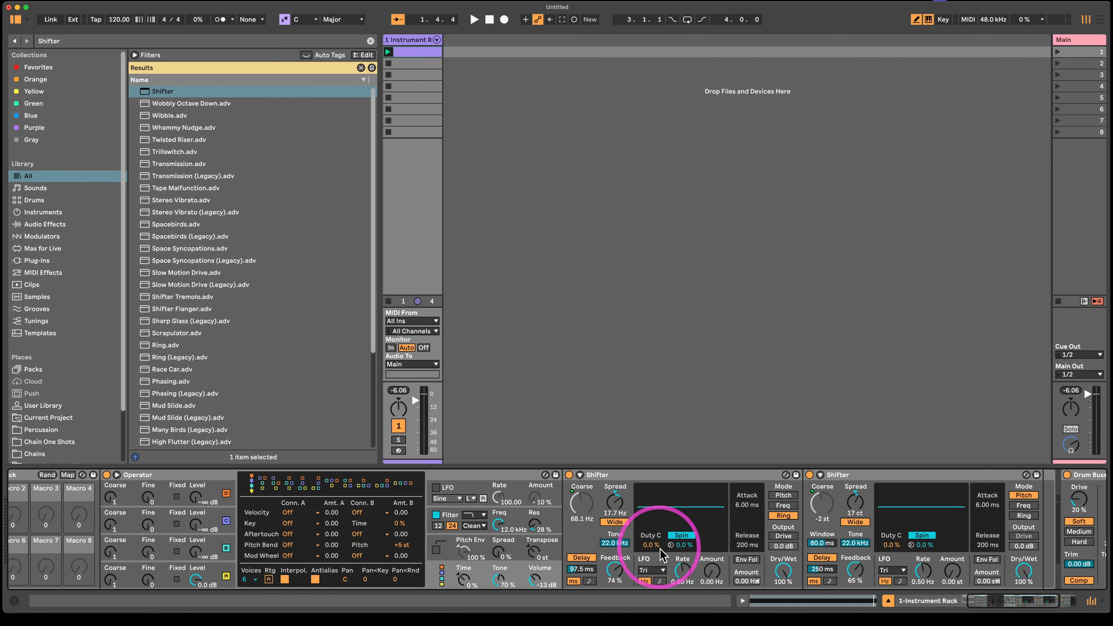
{"action": "right_click", "coordinate": [828, 570]}
{"action": "left_click", "coordinate": [890, 416]}
{"action": "right_click", "coordinate": [575, 570]}
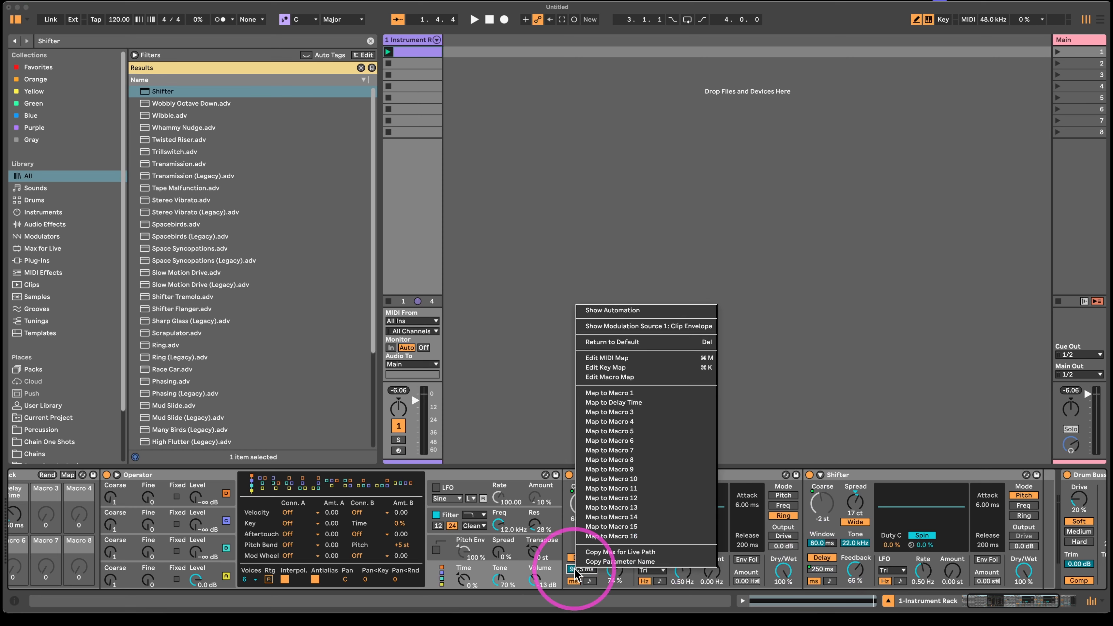
{"action": "left_click", "coordinate": [614, 403]}
- Map the envelope Decay of Operator's oscillator A to Macro 2 and raise that macro to 85
{"action": "scroll", "coordinate": [447, 590], "scroll_direction": "left", "scroll_amount": 3}
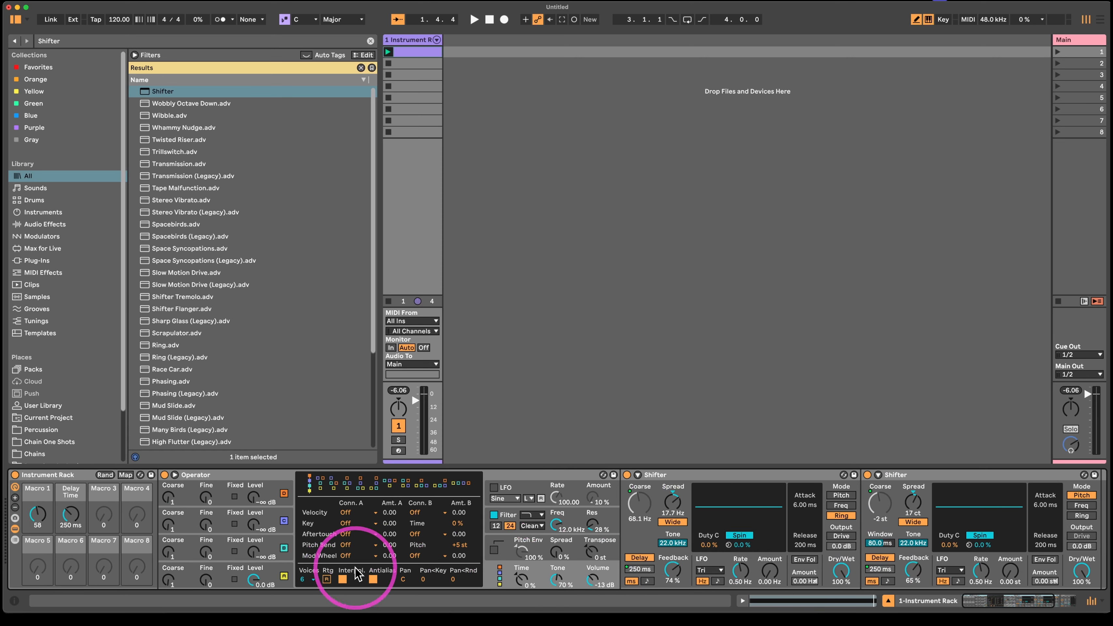
{"action": "left_click", "coordinate": [263, 570]}
{"action": "right_click", "coordinate": [341, 540]}
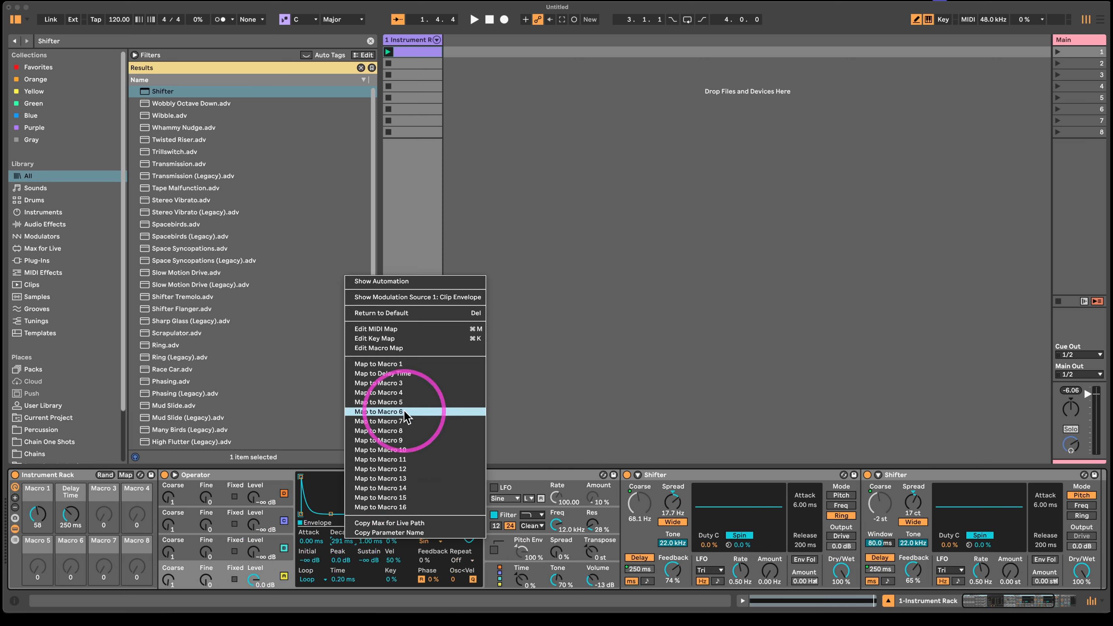
{"action": "left_click", "coordinate": [386, 373]}
{"action": "left_click_drag", "start_coordinate": [70, 514], "coordinate": [70, 496]}
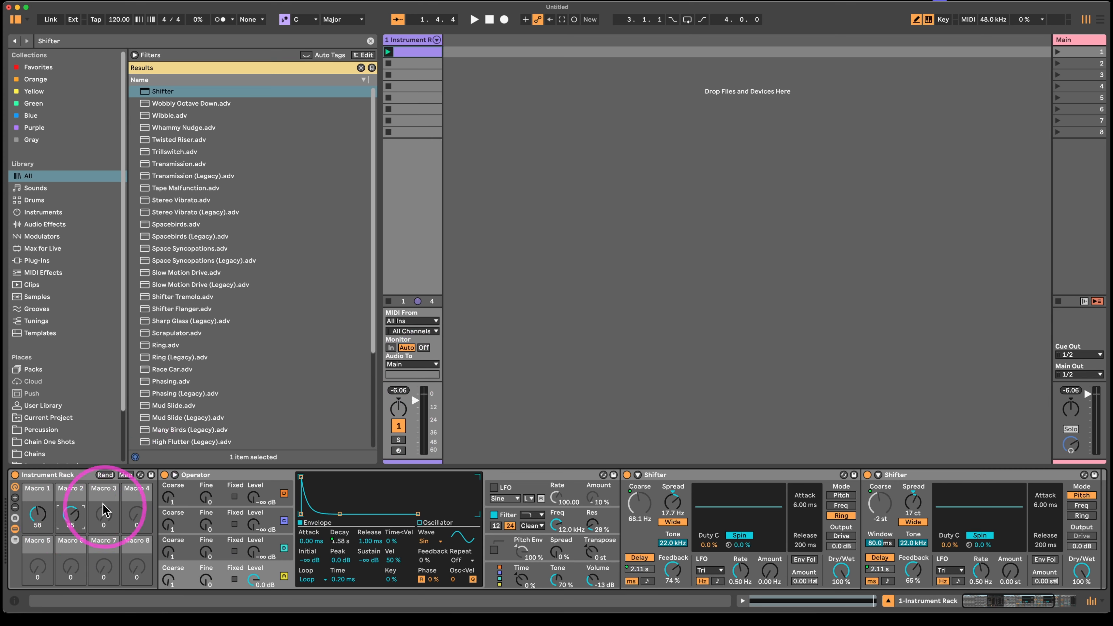
- Deactivate both Shifters and audition Operator alone while raising Macro 2 to 127
{"action": "left_click", "coordinate": [771, 474]}
{"action": "left_click", "coordinate": [894, 474], "text": "shift"}
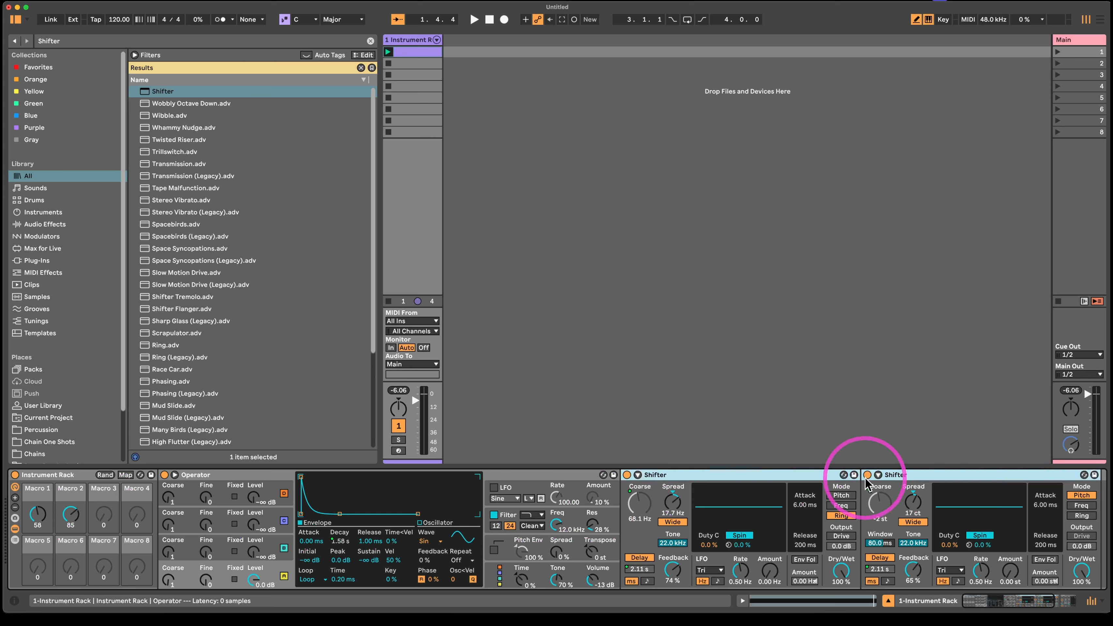
{"action": "key", "text": "0"}
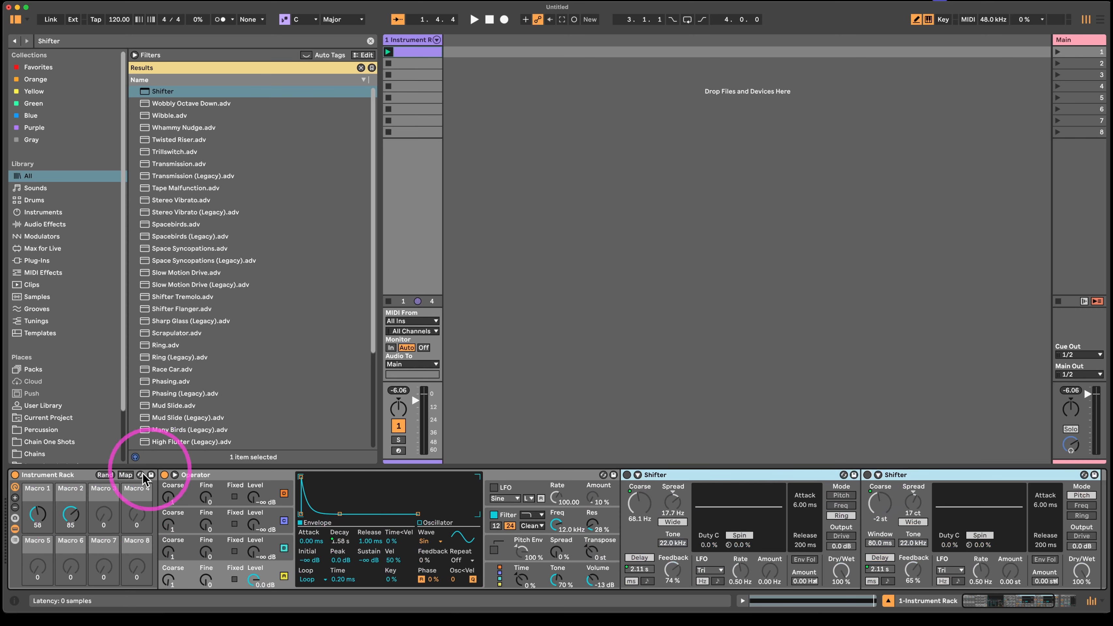
{"action": "key", "text": "space"}
{"action": "left_click_drag", "start_coordinate": [71, 513], "coordinate": [71, 538]}
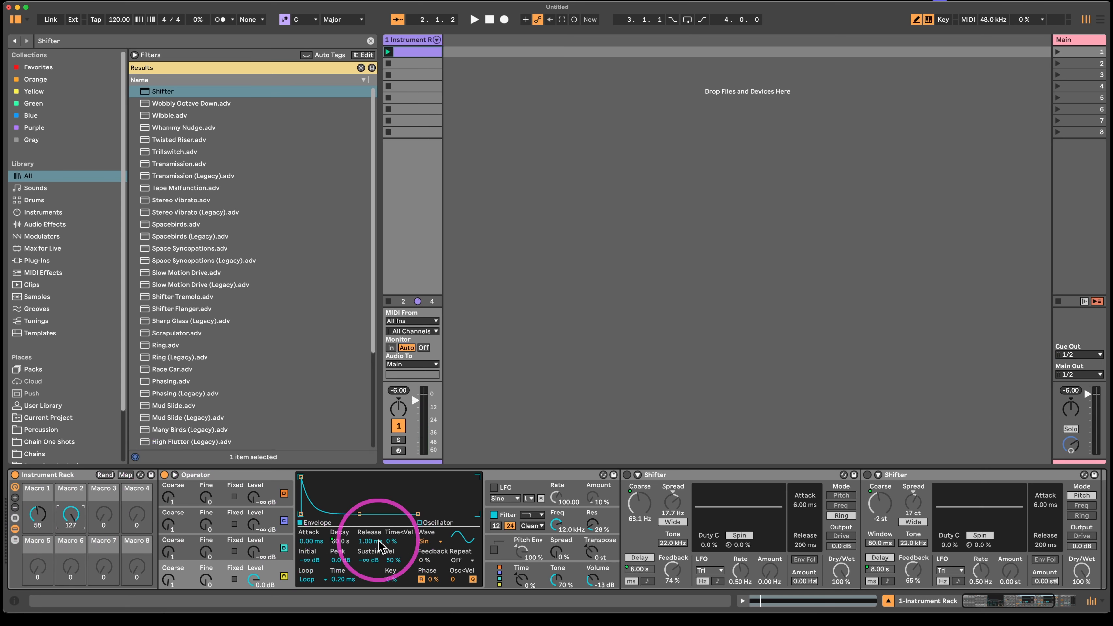
- Invert the Pitch Coarse macro range to 24 st minimum and -24 st maximum, and limit the first listed Delay Time mapping to 500 ms
{"action": "left_click", "coordinate": [125, 475]}
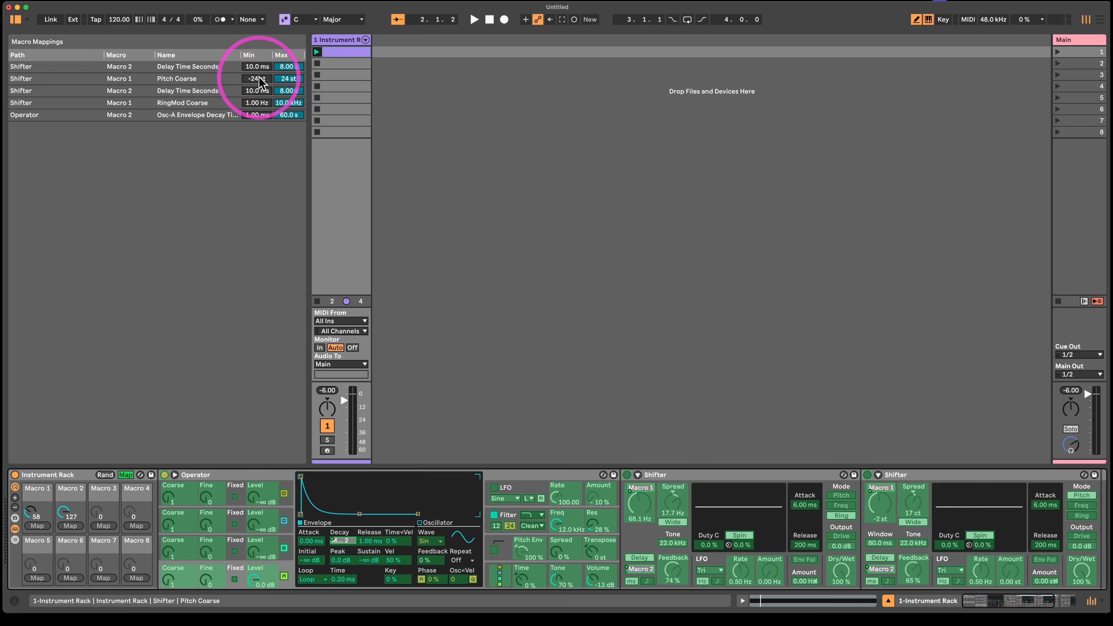
{"action": "left_click_drag", "start_coordinate": [252, 83], "coordinate": [250, 53]}
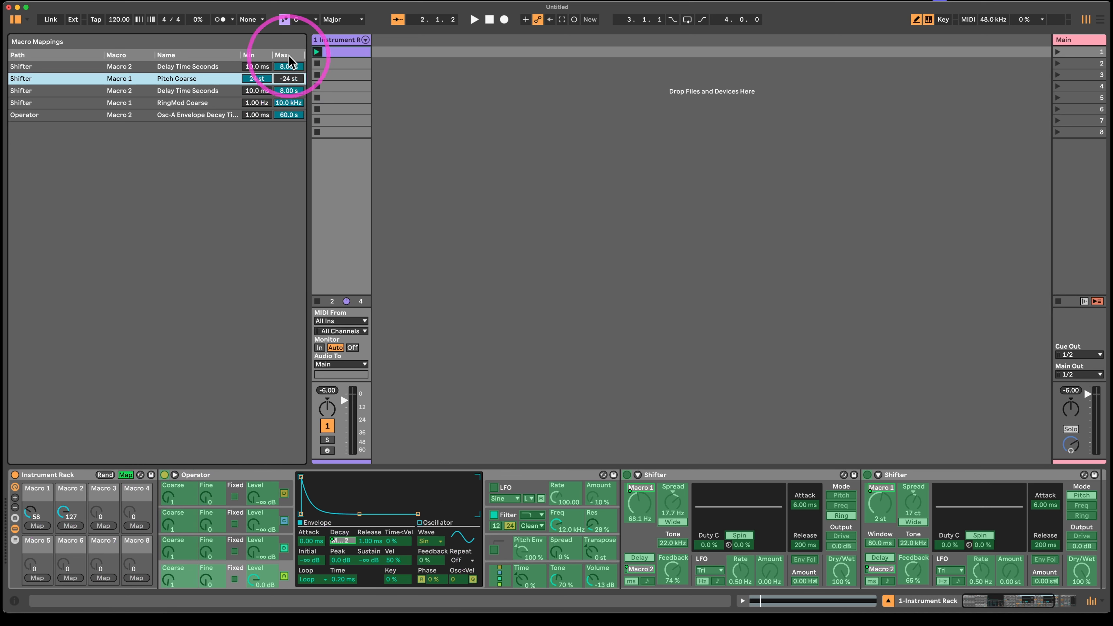
{"action": "left_click", "coordinate": [292, 68]}
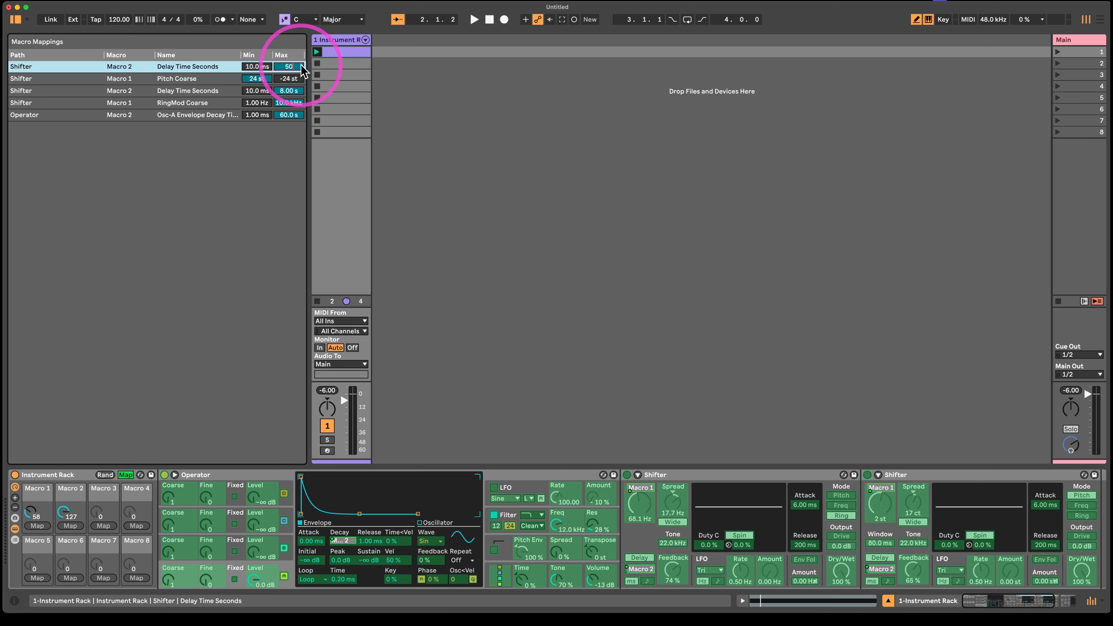
{"action": "left_click", "coordinate": [368, 120]}
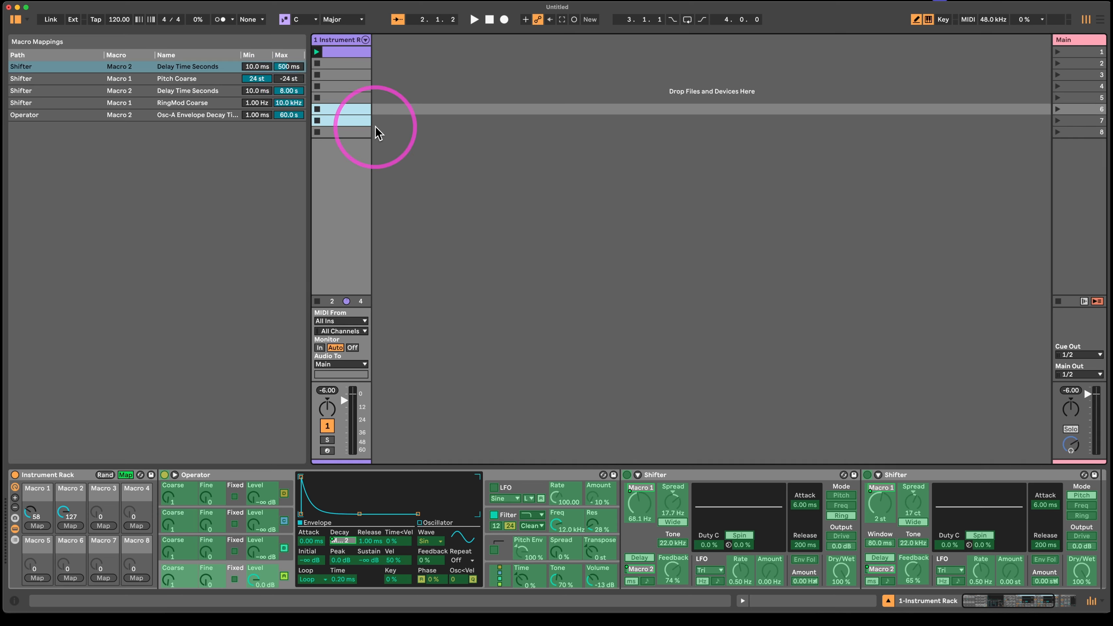
- Try to set the maximum of the RingMod Coarse macro mapping to 500
{"action": "left_click", "coordinate": [288, 117]}
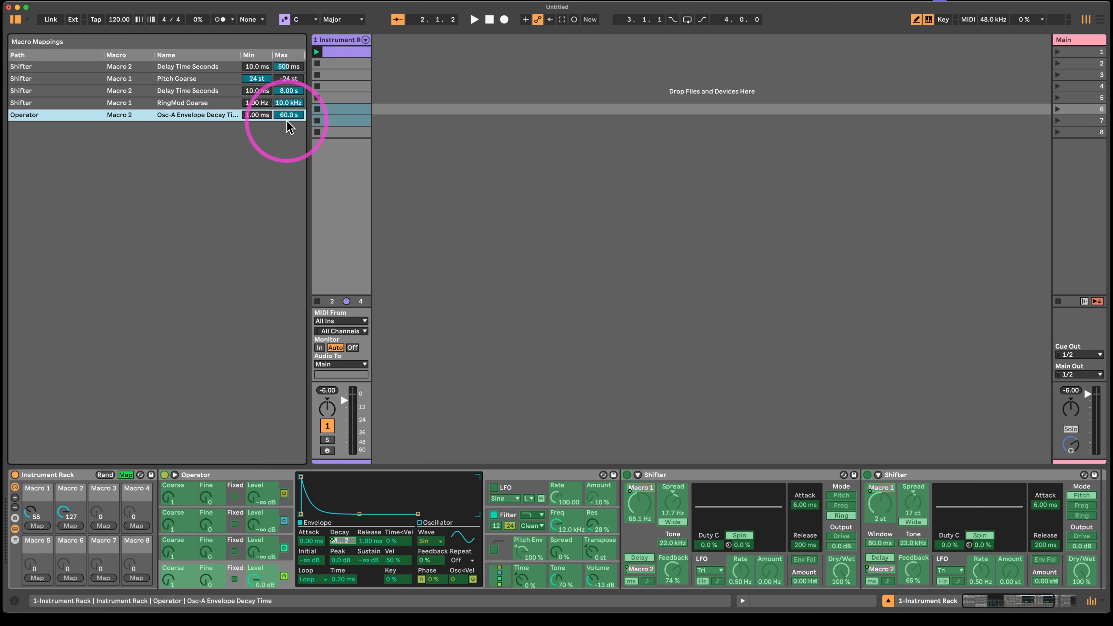
{"action": "left_click", "coordinate": [293, 103]}
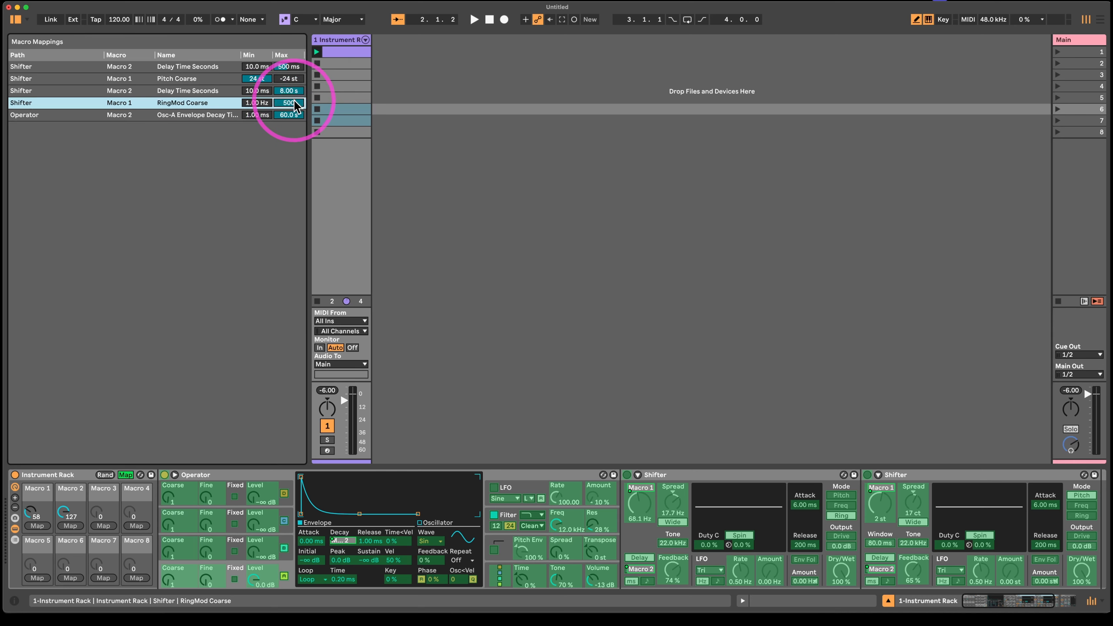
{"action": "left_click", "coordinate": [390, 111]}
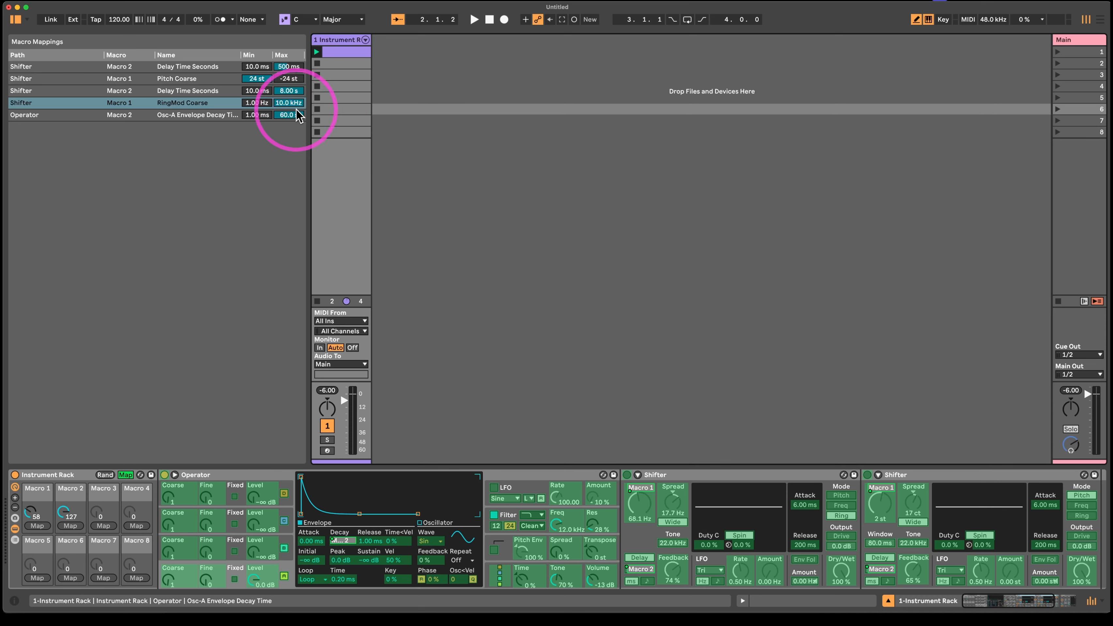
- Limit the other Delay Time mapping to 500 ms and Operator's Osc-A decay range to 2.81 ms–1.25 s, leaving macro mapping mode
{"action": "left_click", "coordinate": [291, 66]}
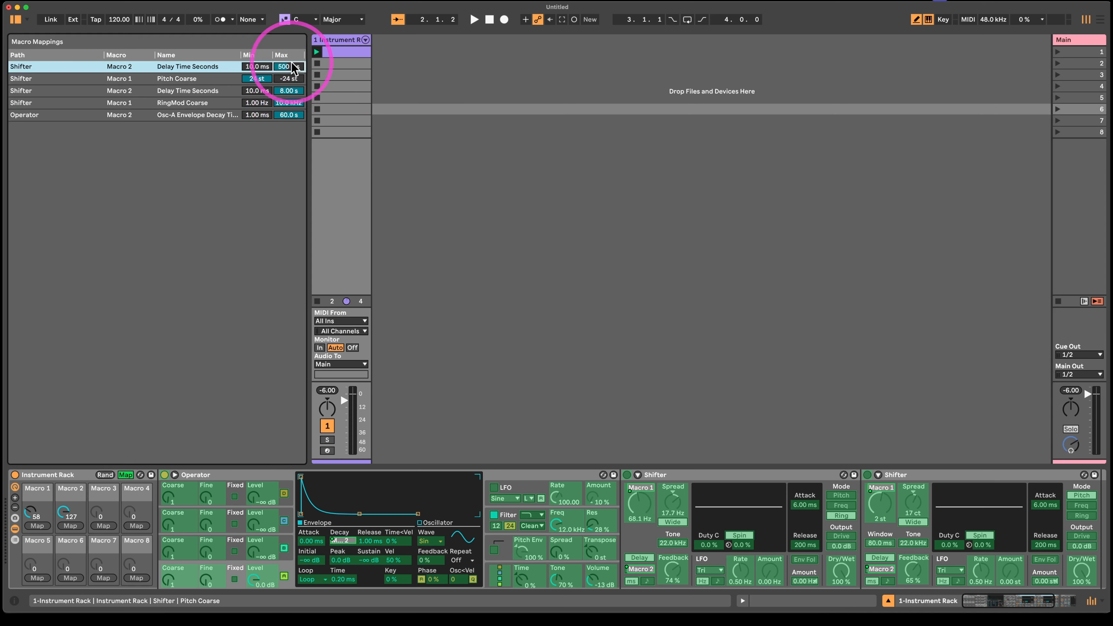
{"action": "left_click", "coordinate": [288, 90]}
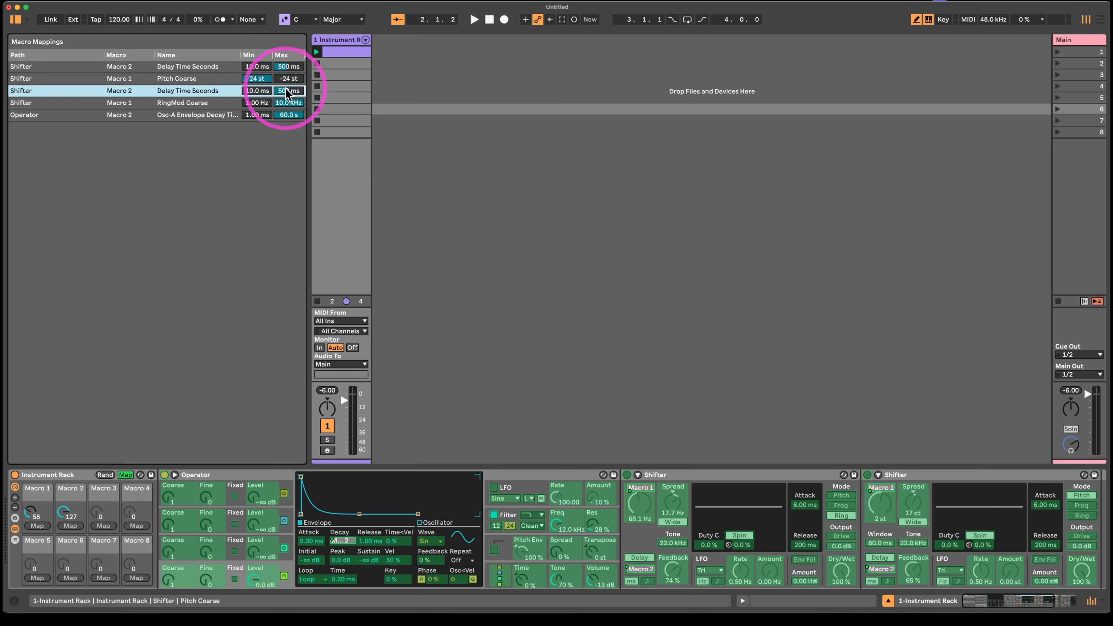
{"action": "left_click_drag", "start_coordinate": [288, 114], "coordinate": [290, 131]}
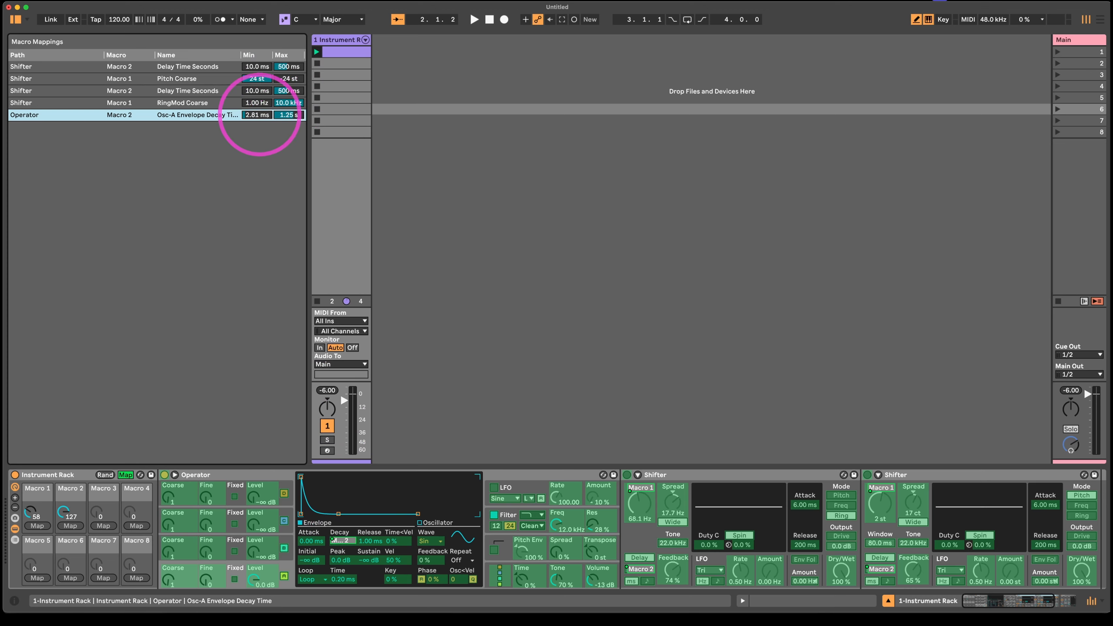
{"action": "left_click", "coordinate": [125, 475]}
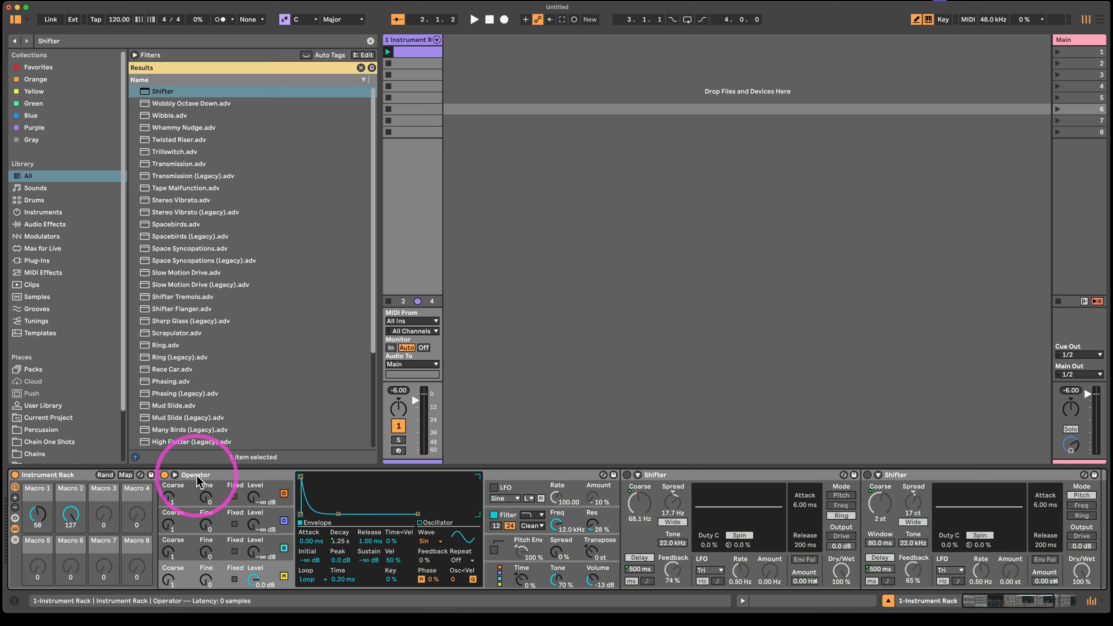
- Play the loop with Macro 2 lowered to 74, and reactivate both Shifters with Macro 1 raised to 99
{"action": "key", "text": "space"}
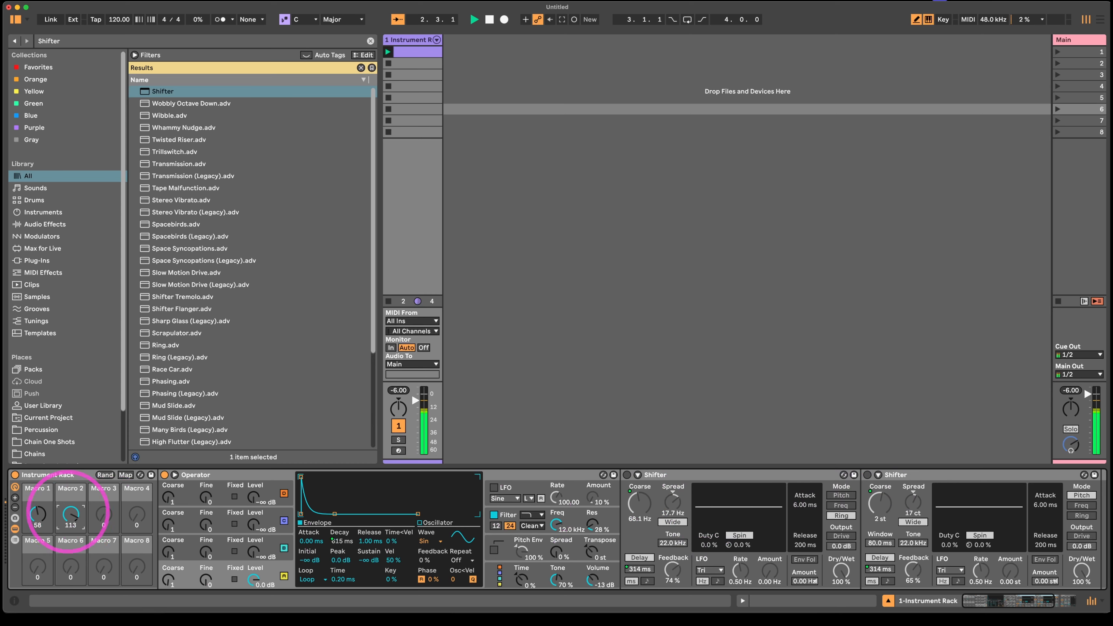
{"action": "left_click_drag", "start_coordinate": [67, 513], "coordinate": [66, 513]}
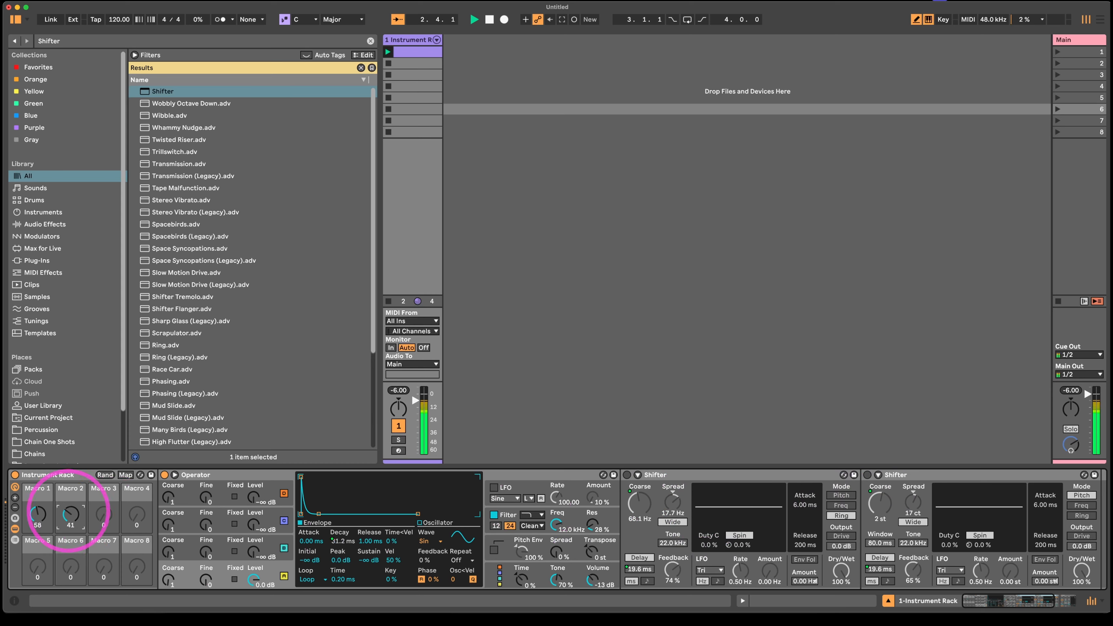
{"action": "left_click", "coordinate": [626, 475]}
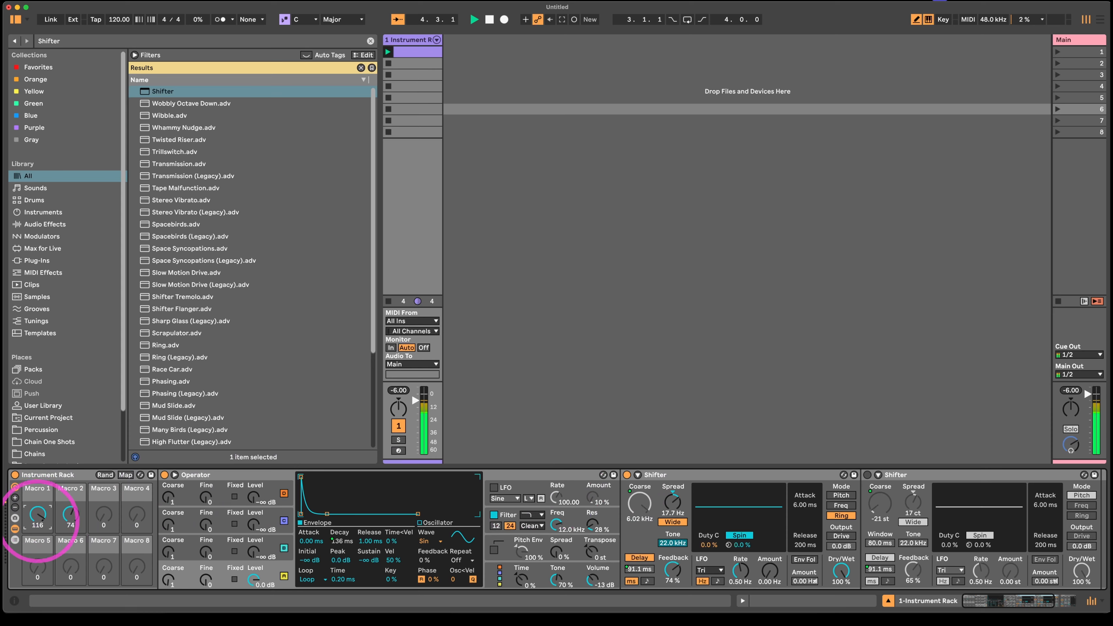
{"action": "left_click", "coordinate": [866, 475]}
{"action": "left_click_drag", "start_coordinate": [37, 513], "coordinate": [37, 504]}
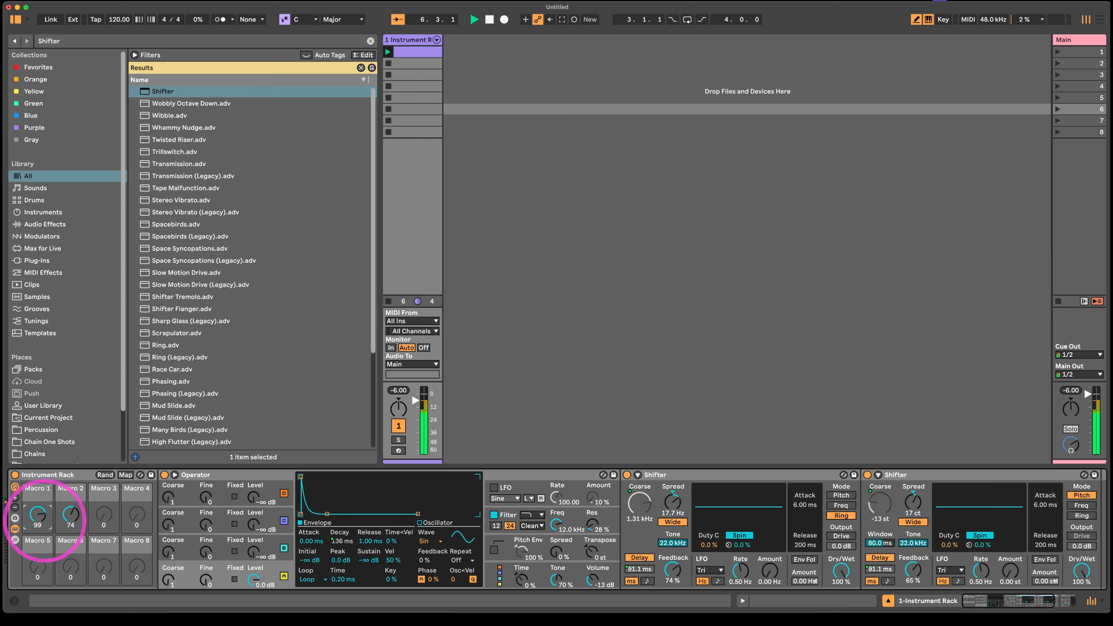
- With Macro 2 at 58, set the Pitch Shifter's Feedback to 53% and Operator's Transpose to +48 st
{"action": "mouse_move", "coordinate": [912, 569]}
{"action": "left_mouse_down"}
{"action": "mouse_move", "coordinate": [913, 589]}
{"action": "mouse_move", "coordinate": [917, 562]}
{"action": "left_mouse_up"}
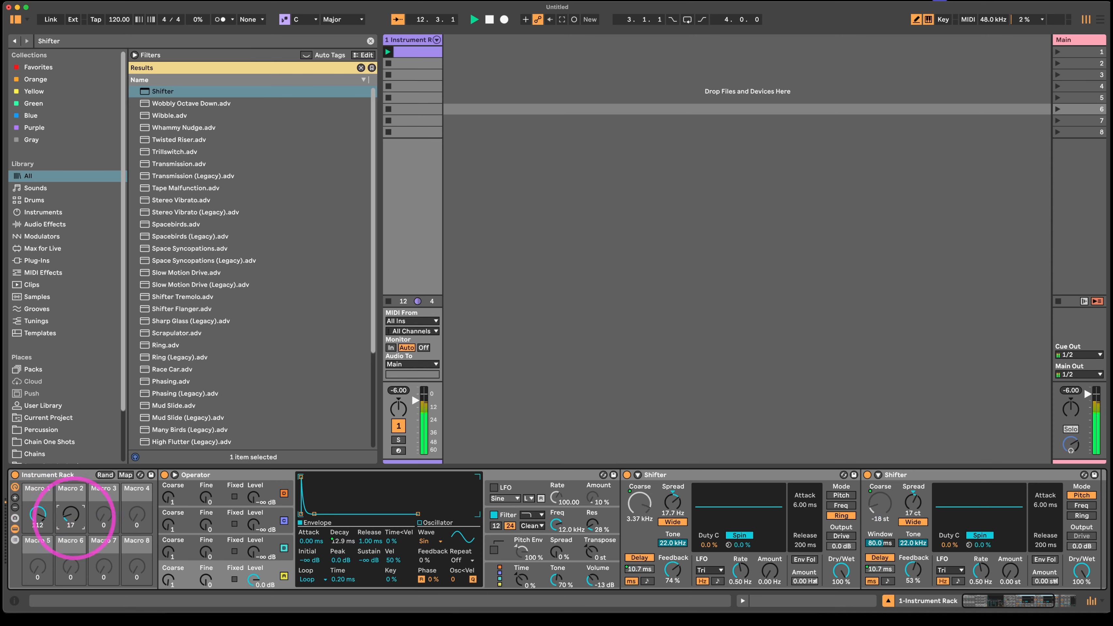
{"action": "left_click_drag", "start_coordinate": [74, 516], "coordinate": [74, 500]}
{"action": "left_click", "coordinate": [596, 553]}
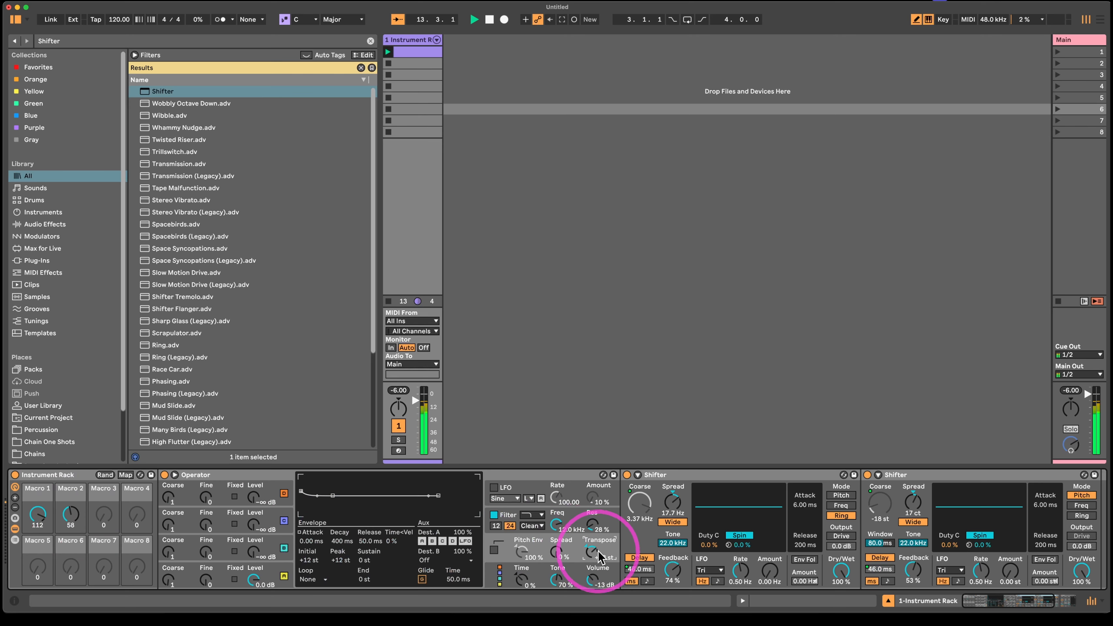
{"action": "left_click_drag", "start_coordinate": [592, 558], "coordinate": [597, 542]}
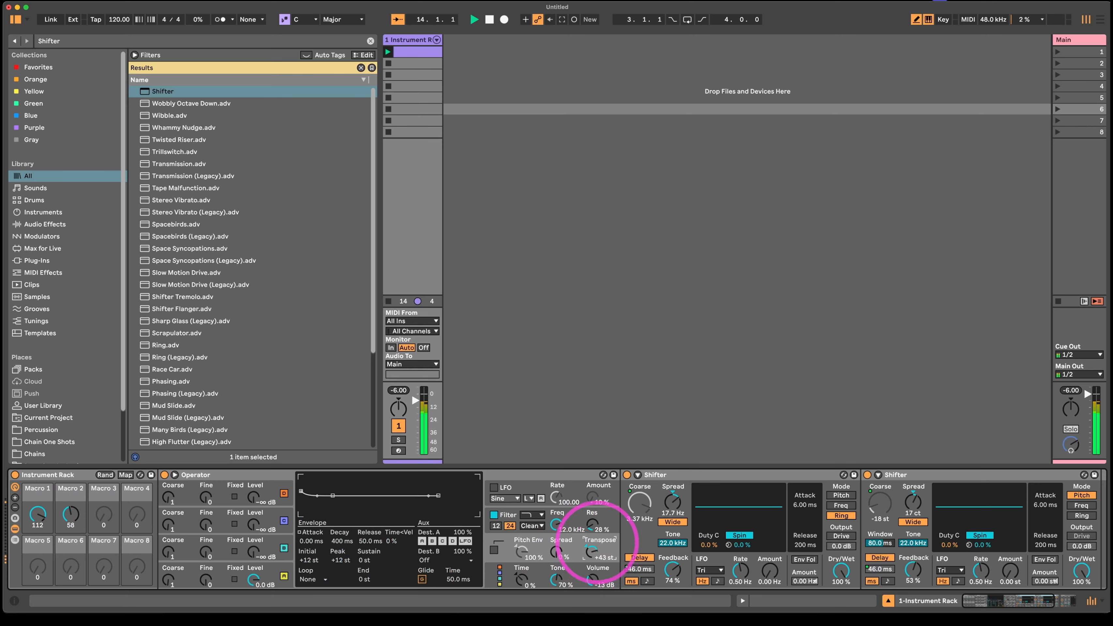
- Audition different macro positions, stop playback, and leave Macro 1 at 88 and Macro 2 at 79
{"action": "left_click_drag", "start_coordinate": [38, 513], "coordinate": [71, 495]}
{"action": "left_click", "coordinate": [62, 512]}
{"action": "left_click", "coordinate": [602, 551]}
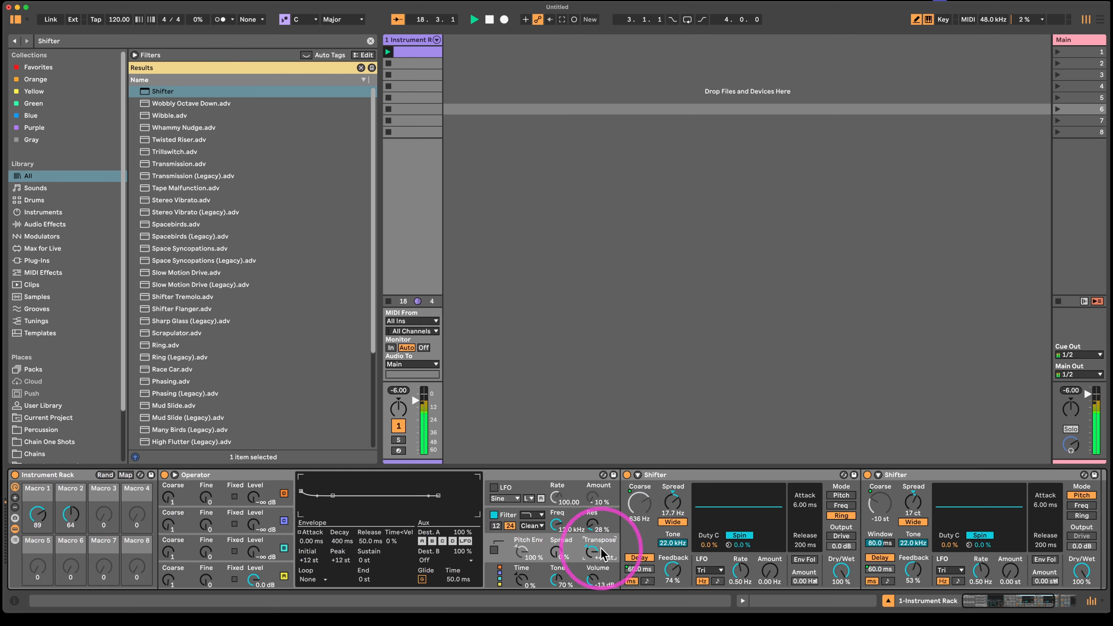
{"action": "key", "text": "space"}
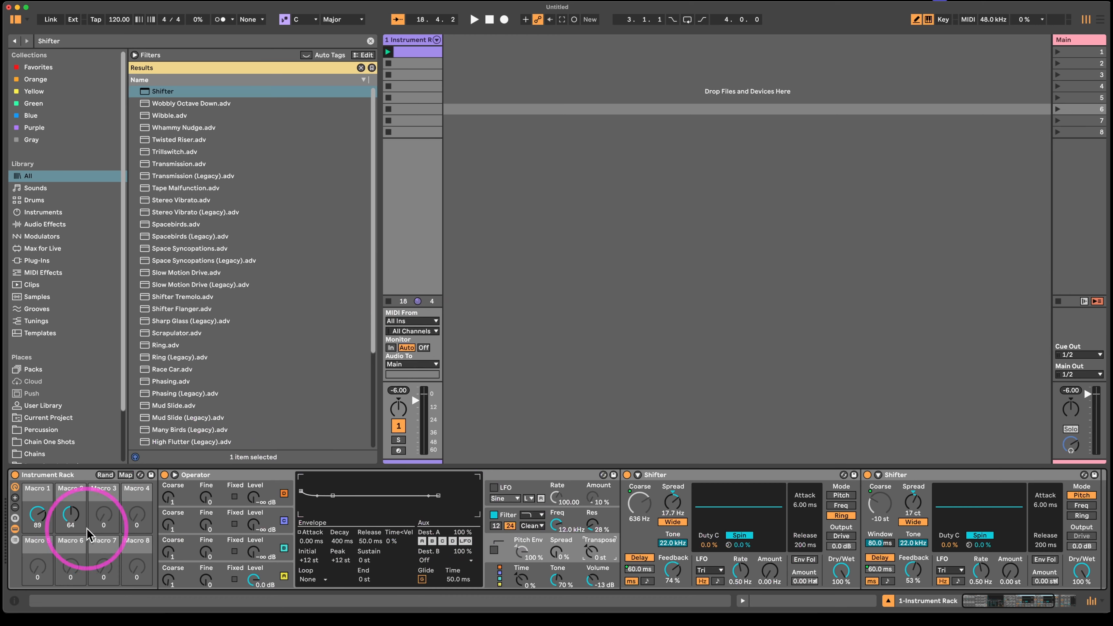
{"action": "left_click", "coordinate": [78, 511]}
{"action": "mouse_move", "coordinate": [62, 527]}
{"action": "left_mouse_down"}
{"action": "mouse_move", "coordinate": [36, 512]}
{"action": "mouse_move", "coordinate": [61, 523]}
{"action": "left_mouse_up"}
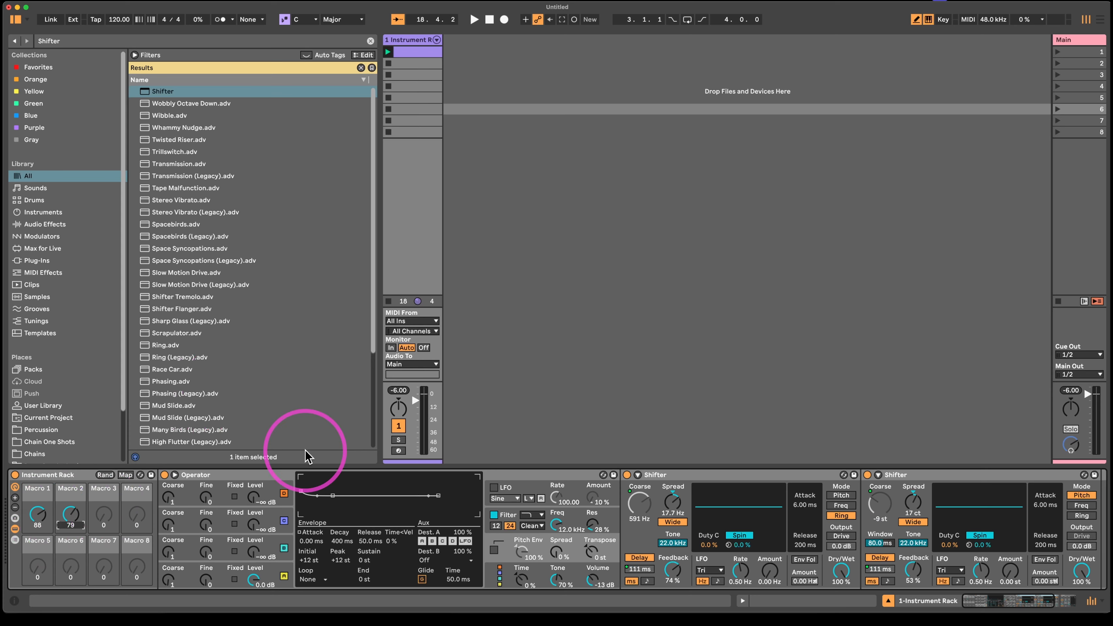
- Insert an audio track beside the instrument track
{"action": "left_click", "coordinate": [658, 245]}
{"action": "right_click", "coordinate": [467, 154]}
{"action": "left_click", "coordinate": [480, 160]}
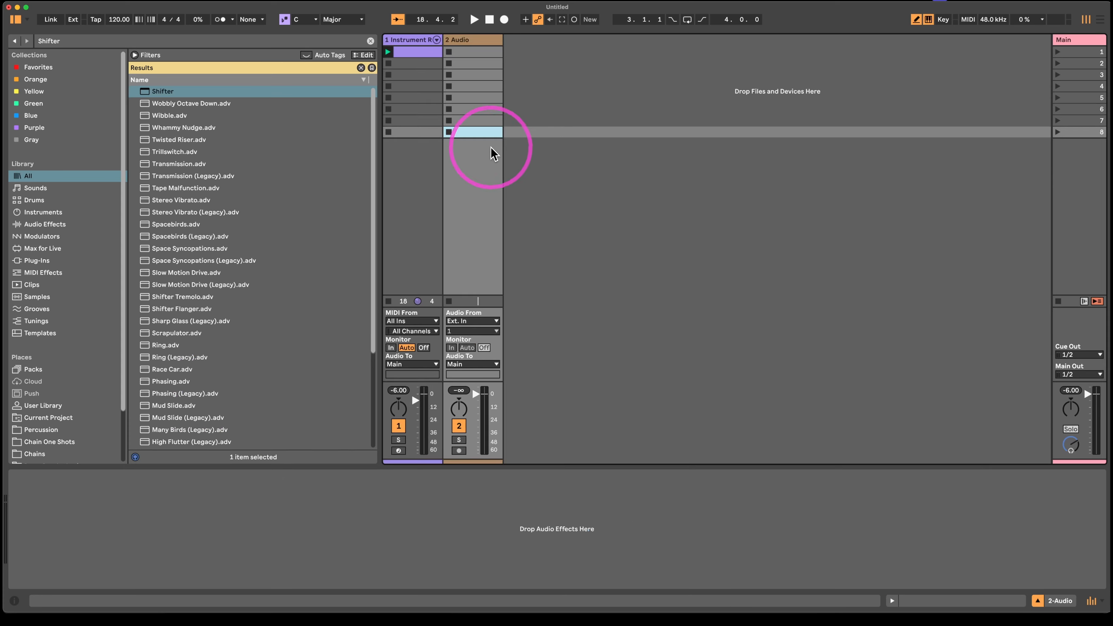
- Return to the instrument track, raise the Ring Shifter's Feedback to 84%, and select Operator
{"action": "left_click", "coordinate": [429, 42]}
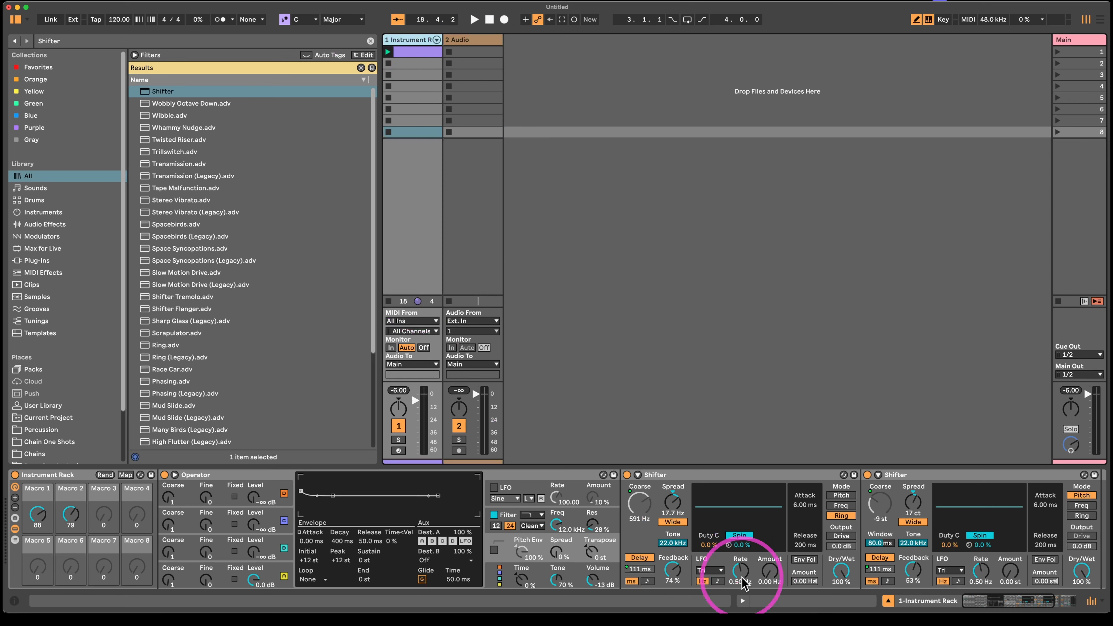
{"action": "left_click_drag", "start_coordinate": [672, 570], "coordinate": [672, 601]}
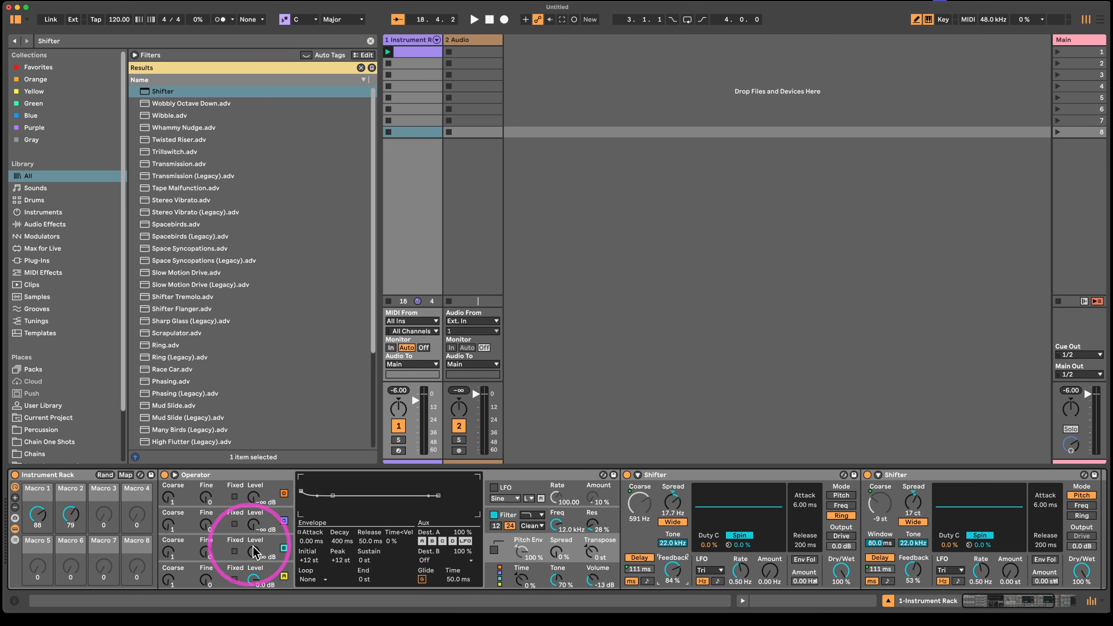
{"action": "left_click", "coordinate": [228, 475]}
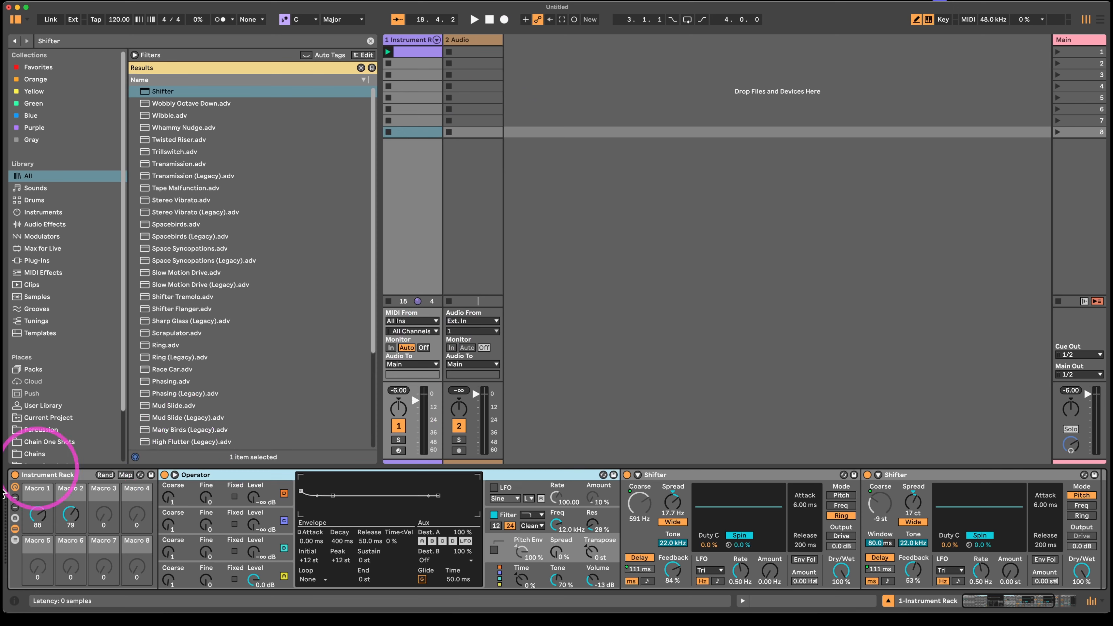
- Set the audio track's input to Resampling and arm the track for recording
{"action": "left_click", "coordinate": [471, 320]}
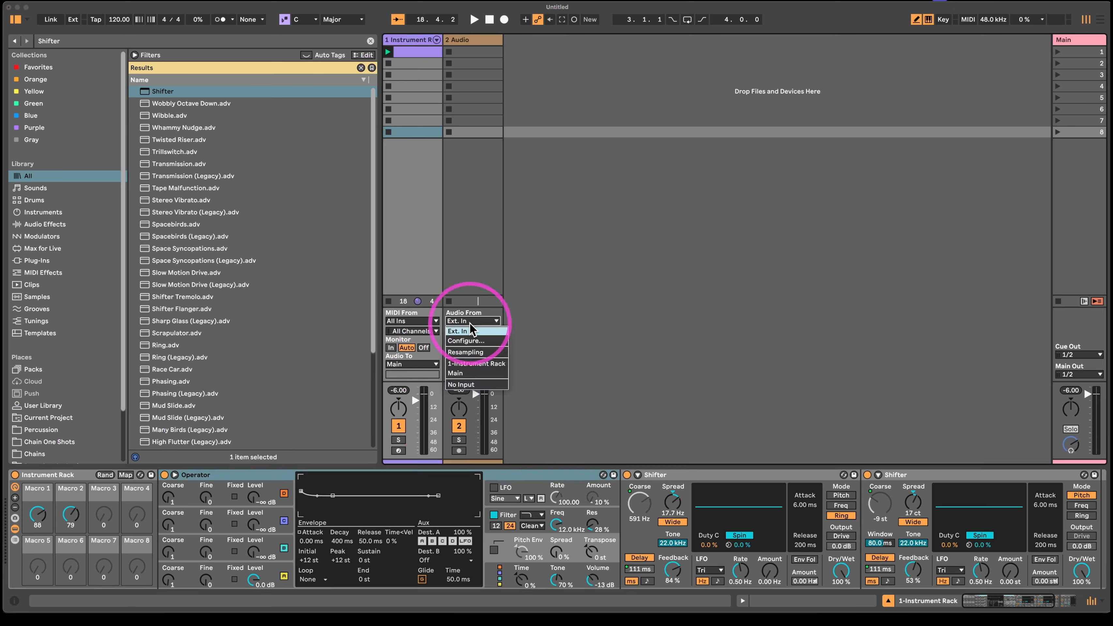
{"action": "left_click", "coordinate": [471, 353]}
{"action": "left_click", "coordinate": [451, 347]}
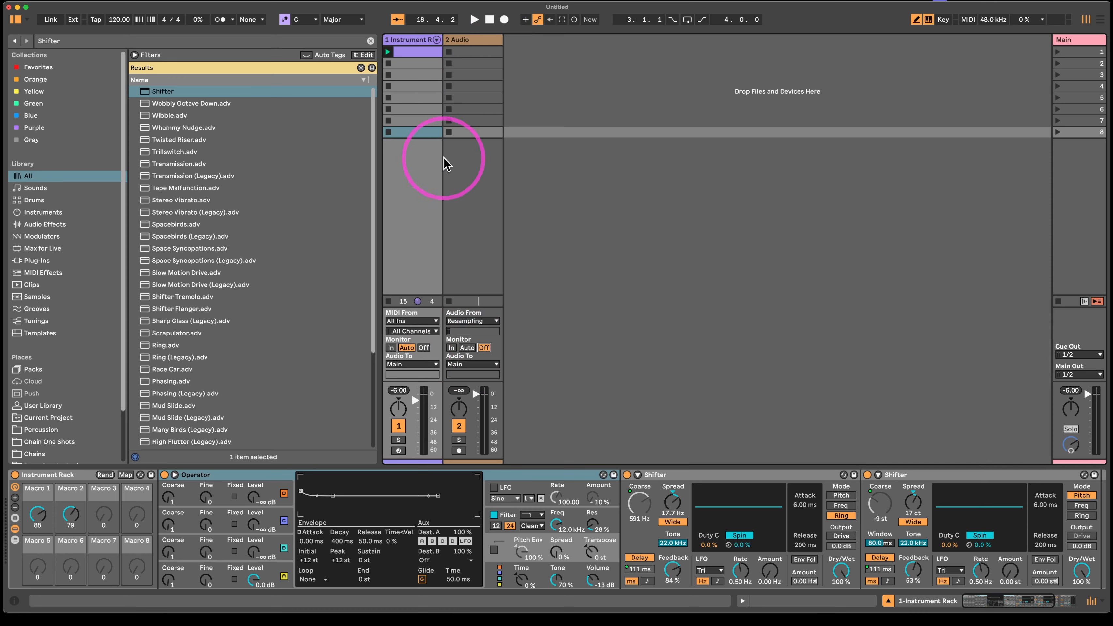
{"action": "left_click", "coordinate": [459, 450]}
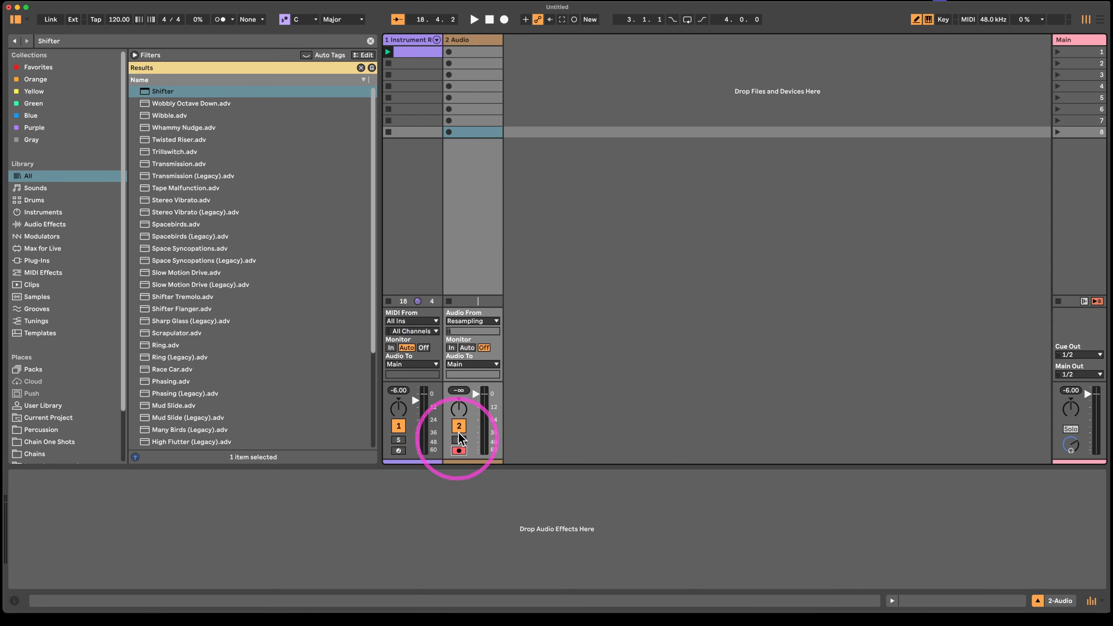
- Start recording into the audio track's third clip slot and bring the instrument track's devices back into view
{"action": "left_click", "coordinate": [450, 83]}
{"action": "left_click", "coordinate": [448, 76]}
{"action": "left_click", "coordinate": [404, 42]}
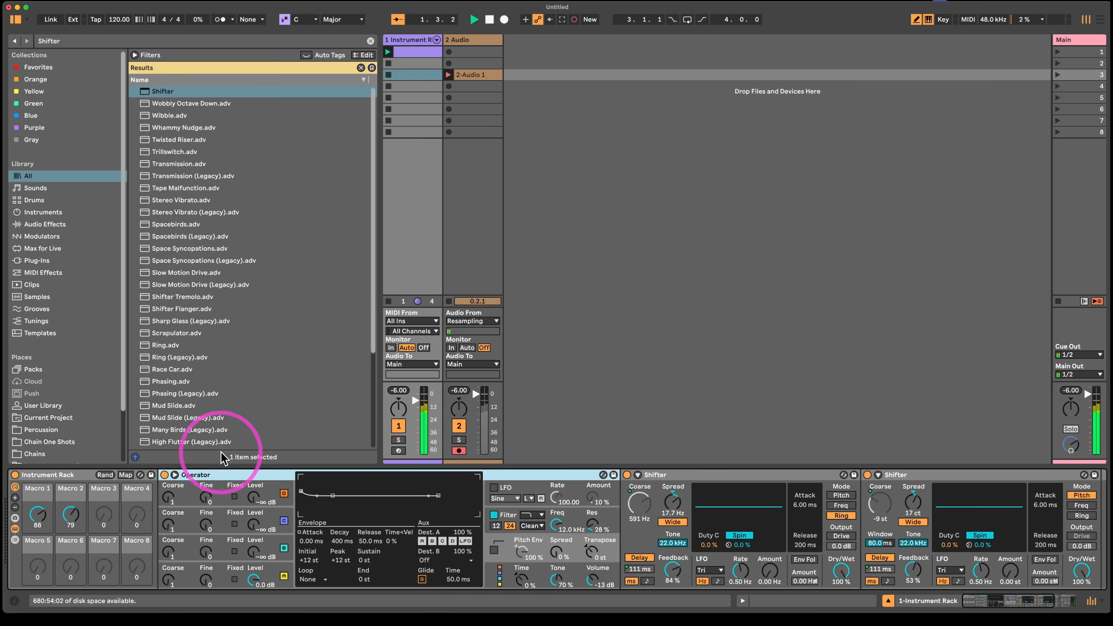
- While recording, vary Macro 1 and Macro 2 to 127 and 76, and lower Operator's Transpose to -21 st
{"action": "left_click_drag", "start_coordinate": [70, 515], "coordinate": [40, 530]}
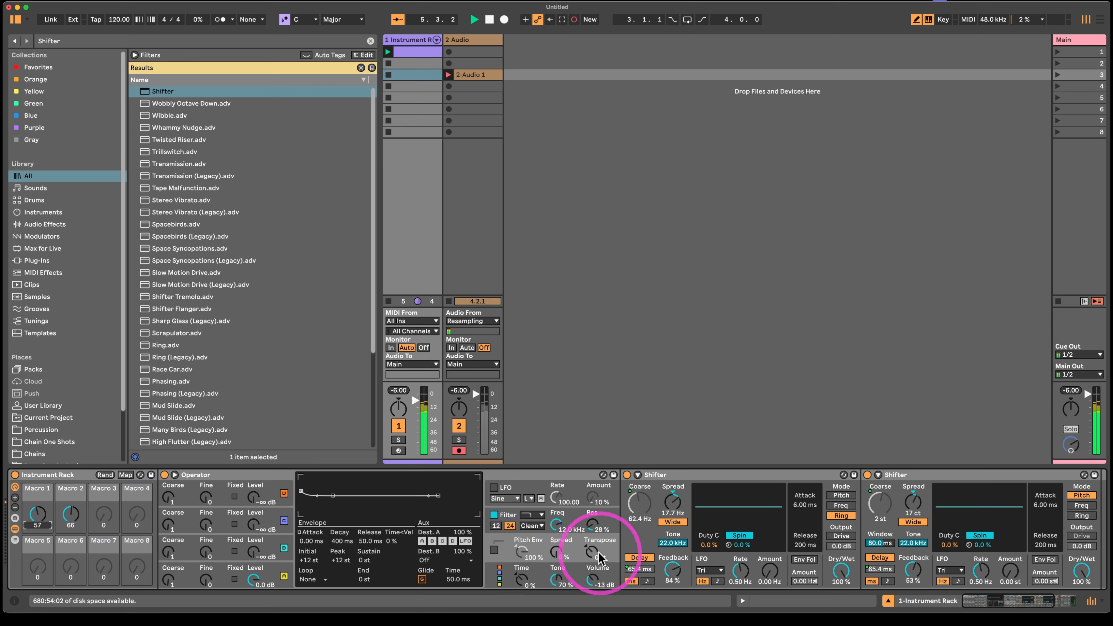
{"action": "left_click_drag", "start_coordinate": [596, 555], "coordinate": [593, 542]}
{"action": "left_click", "coordinate": [66, 510]}
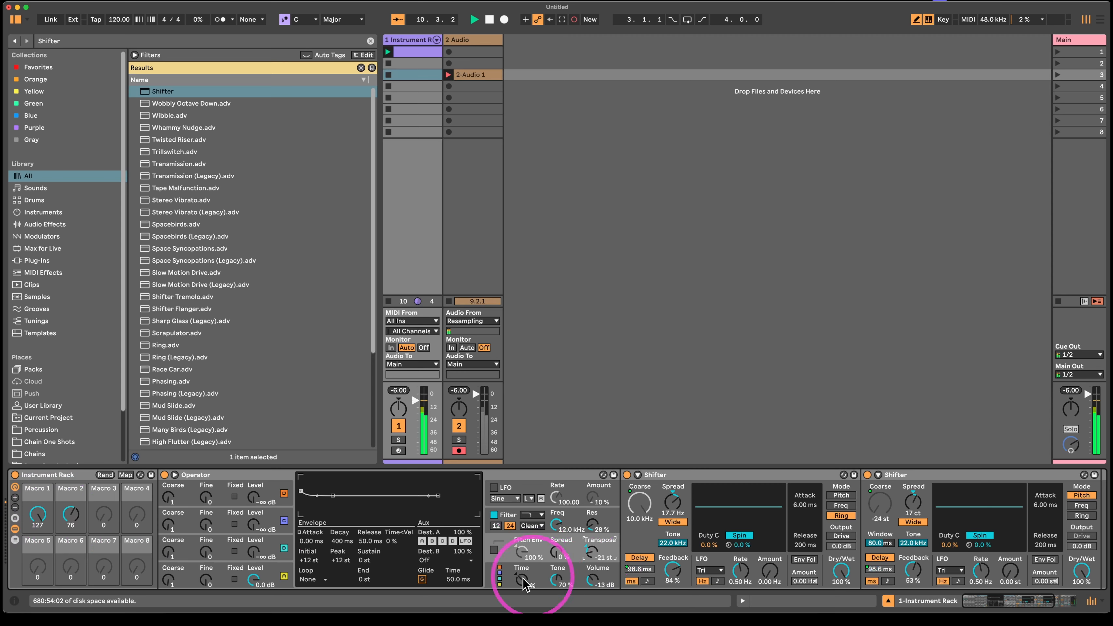
- Set Operator's oscillator B Level to -19 dB and Transpose to +23 st, keep varying the macros, and stop the recording
{"action": "left_click_drag", "start_coordinate": [253, 556], "coordinate": [254, 555]}
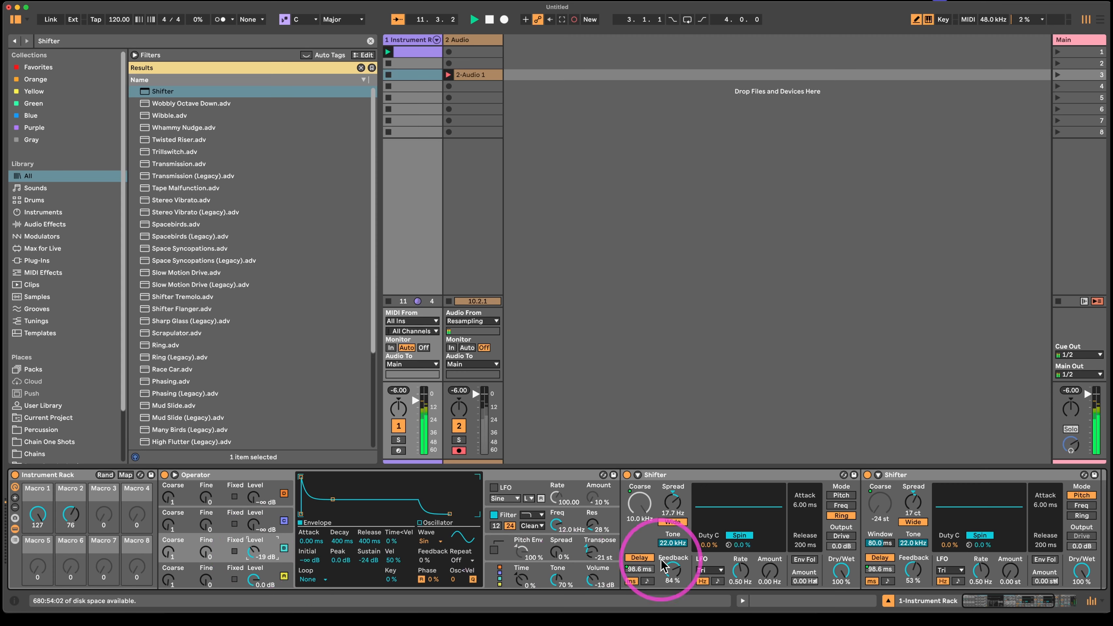
{"action": "left_click_drag", "start_coordinate": [592, 556], "coordinate": [593, 551]}
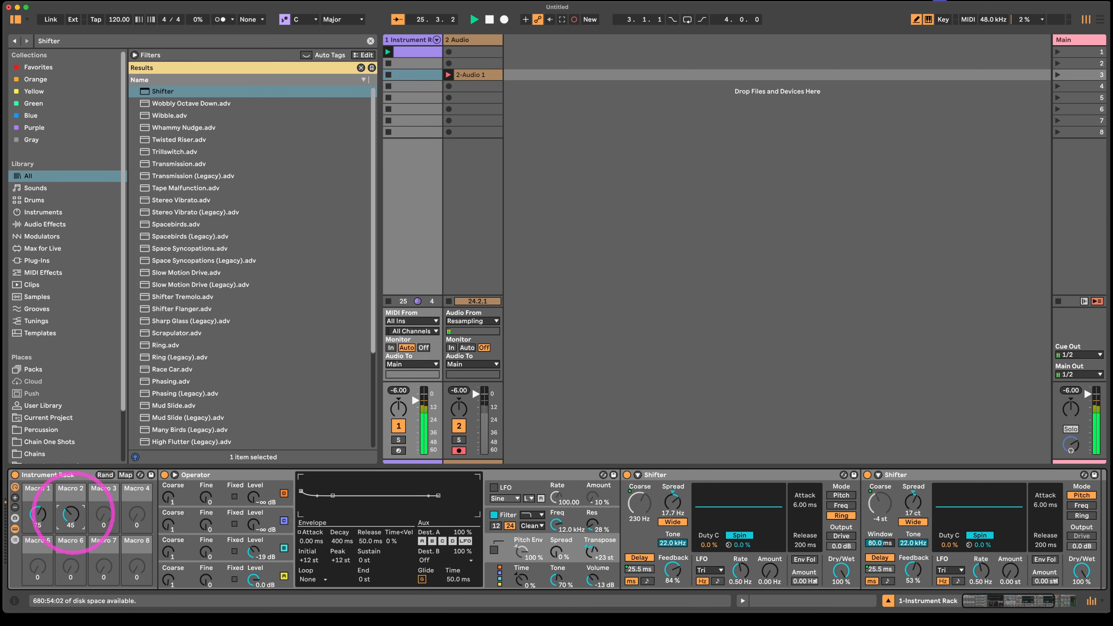
{"action": "key", "text": "space"}
{"action": "left_click", "coordinate": [645, 391]}
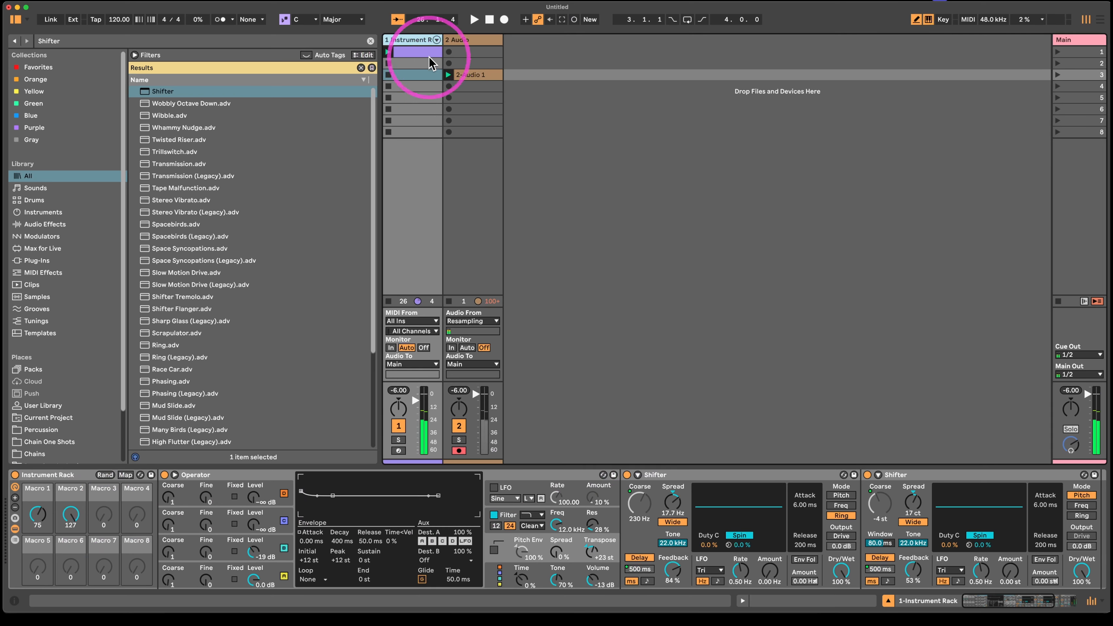
- Mute the instrument track and insert a new MIDI track beside the recorded audio track
{"action": "left_click", "coordinate": [398, 425]}
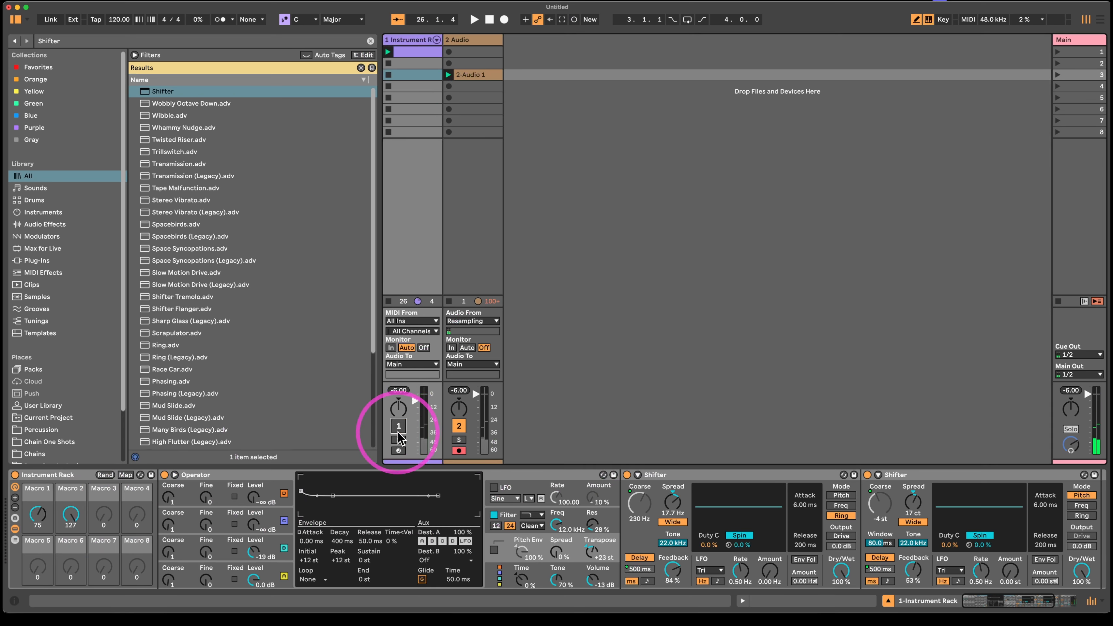
{"action": "left_click", "coordinate": [478, 40]}
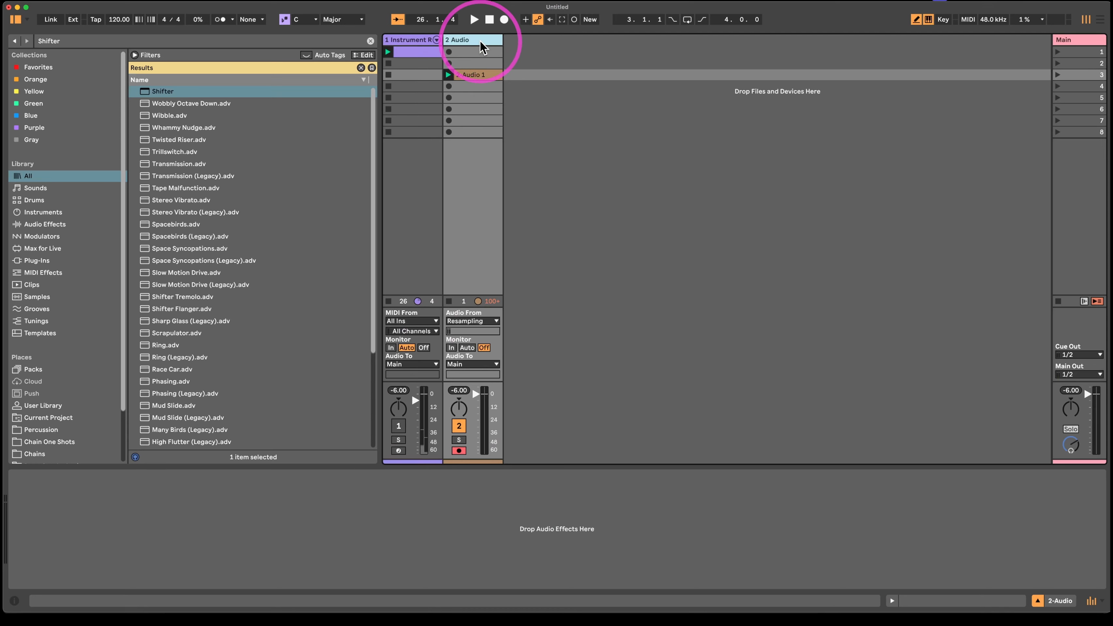
{"action": "key", "text": "super+t"}
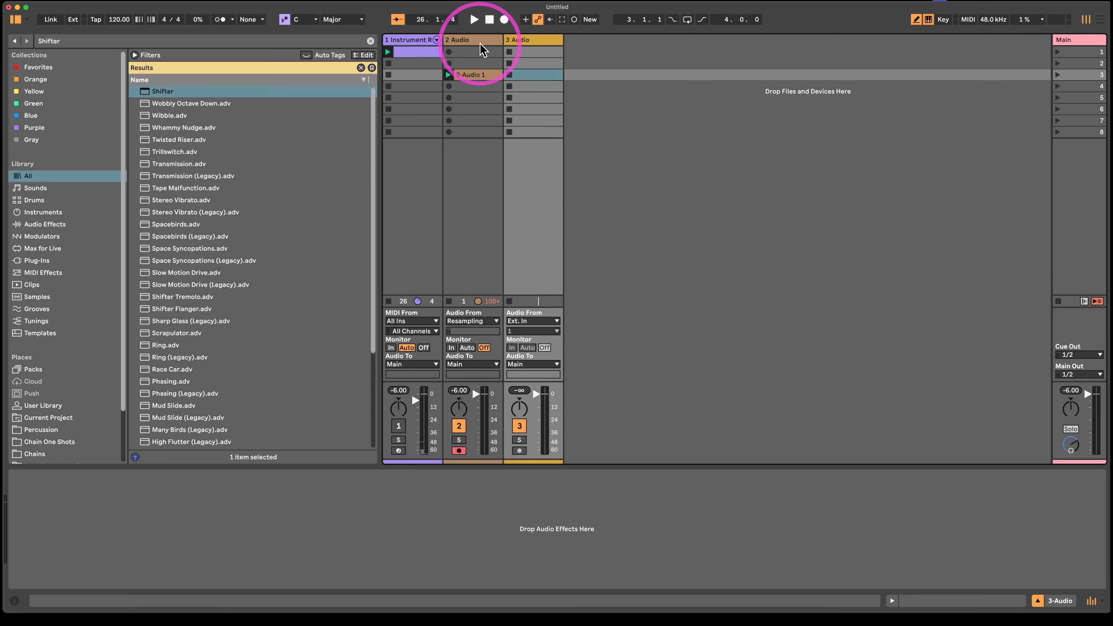
{"action": "key", "text": "super+shift+t"}
{"action": "left_click", "coordinate": [532, 40]}
{"action": "key", "text": "Delete"}
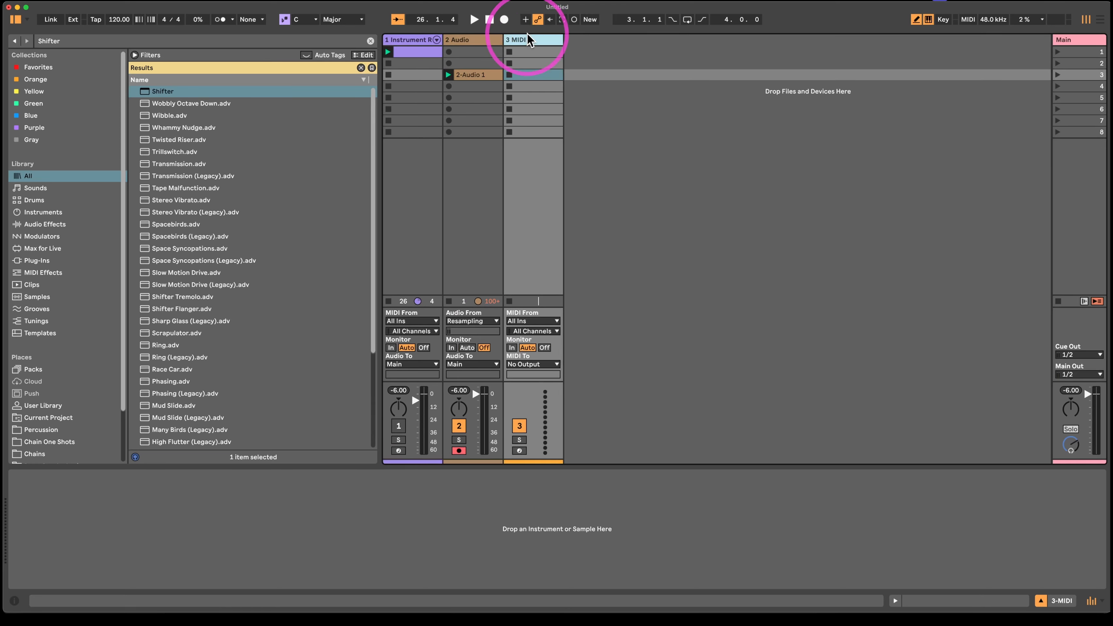
- Load the recorded clip into Simpler on the MIDI track in Slice mode, sliced by Region with Gate triggering
{"action": "left_click_drag", "start_coordinate": [489, 75], "coordinate": [432, 487]}
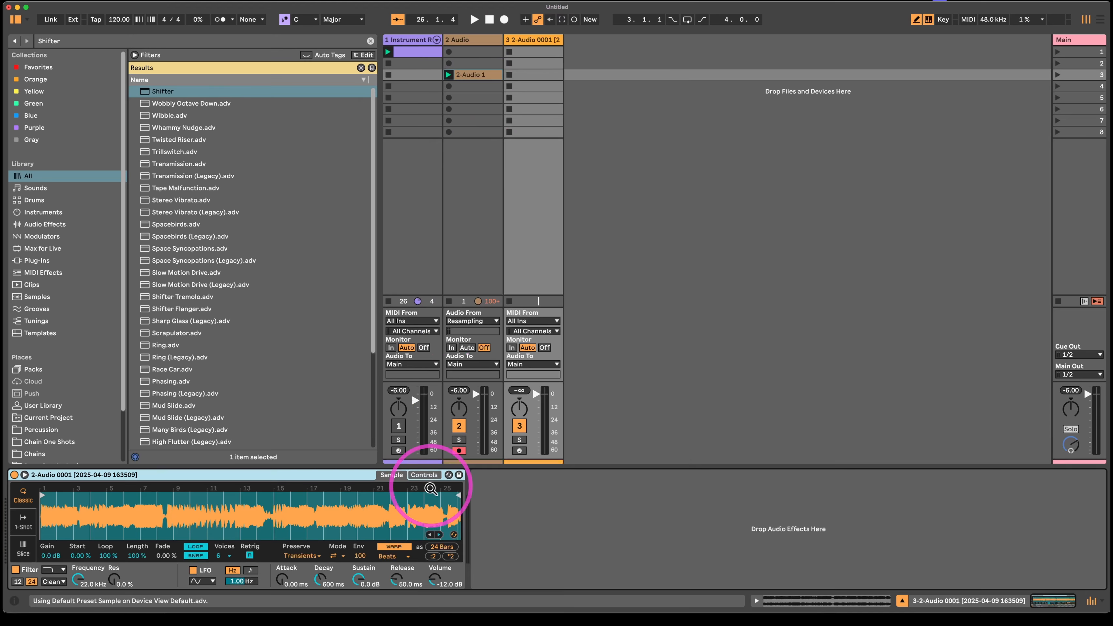
{"action": "left_click", "coordinate": [23, 548]}
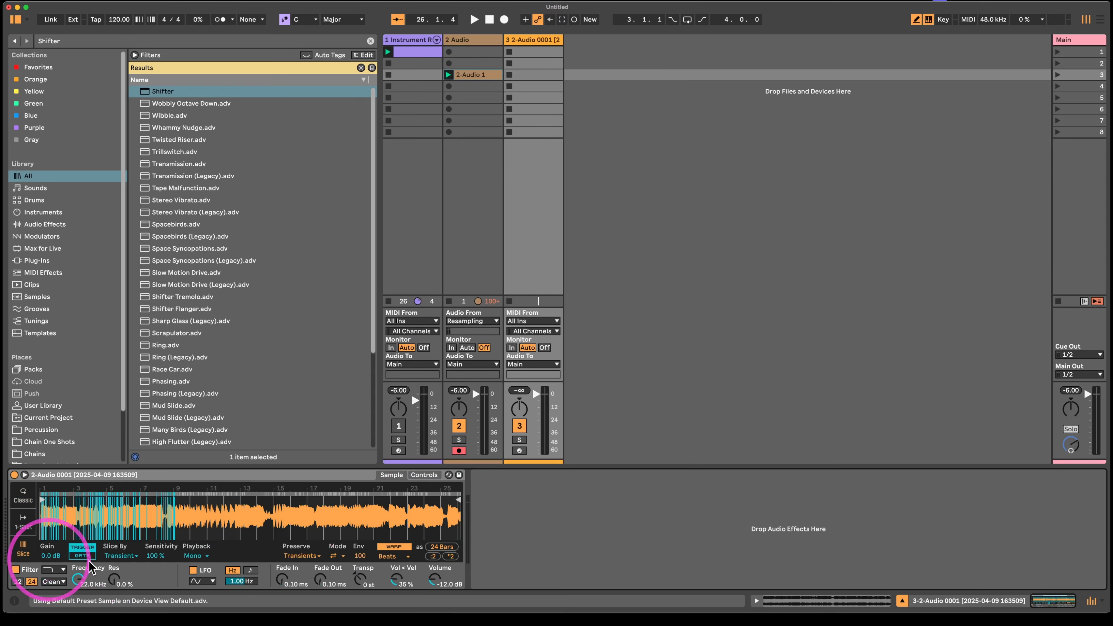
{"action": "left_click", "coordinate": [121, 556]}
{"action": "left_click", "coordinate": [112, 575]}
{"action": "left_click", "coordinate": [121, 555]}
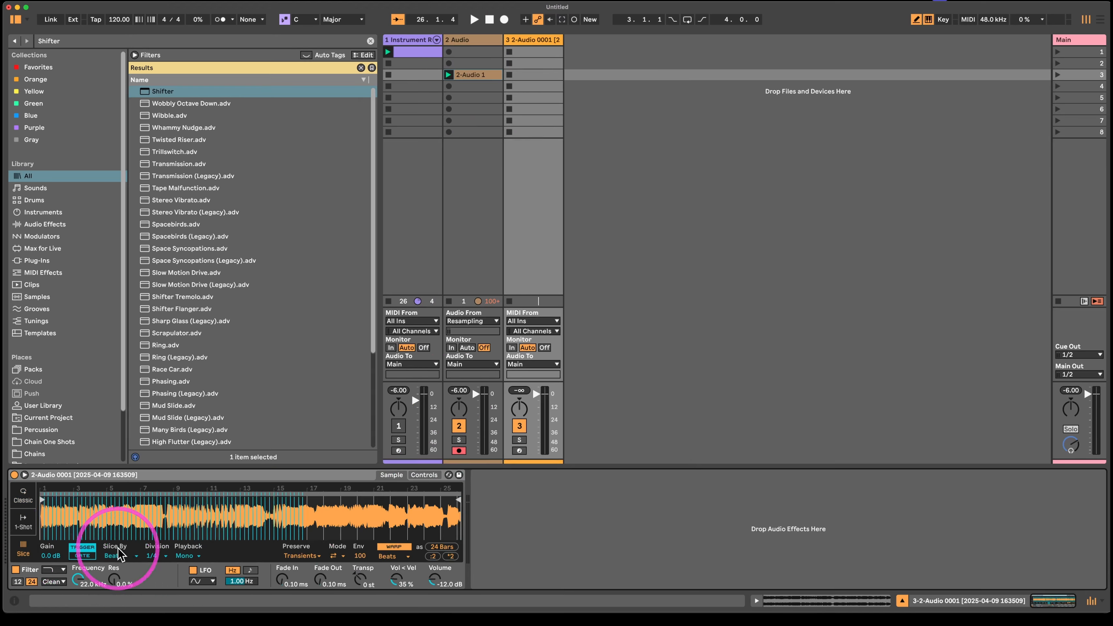
{"action": "left_click", "coordinate": [116, 584]}
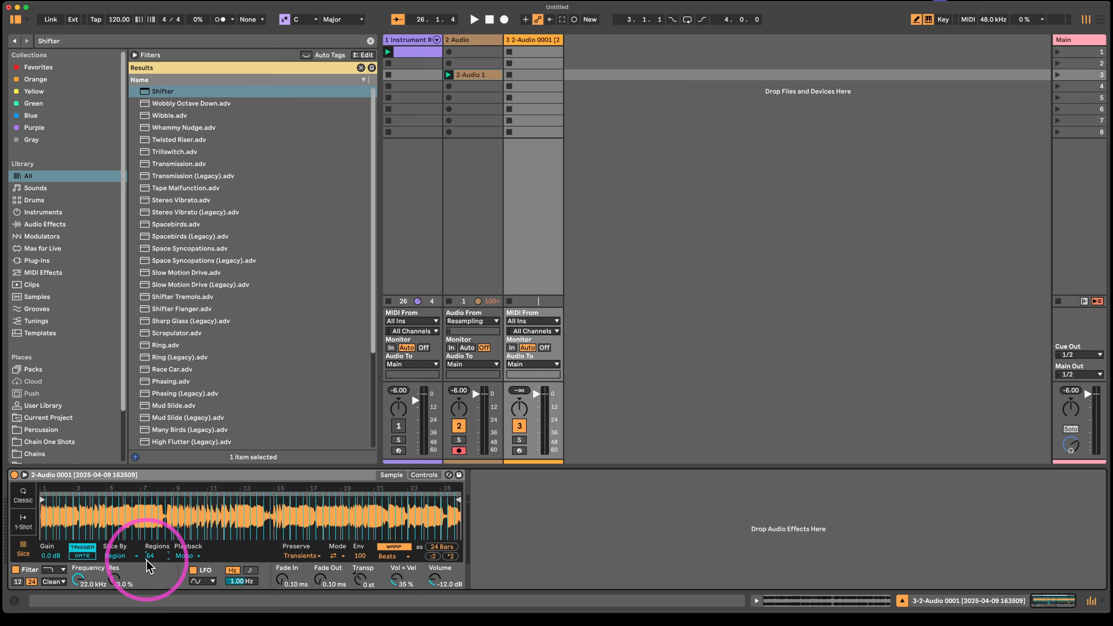
{"action": "left_click", "coordinate": [73, 557]}
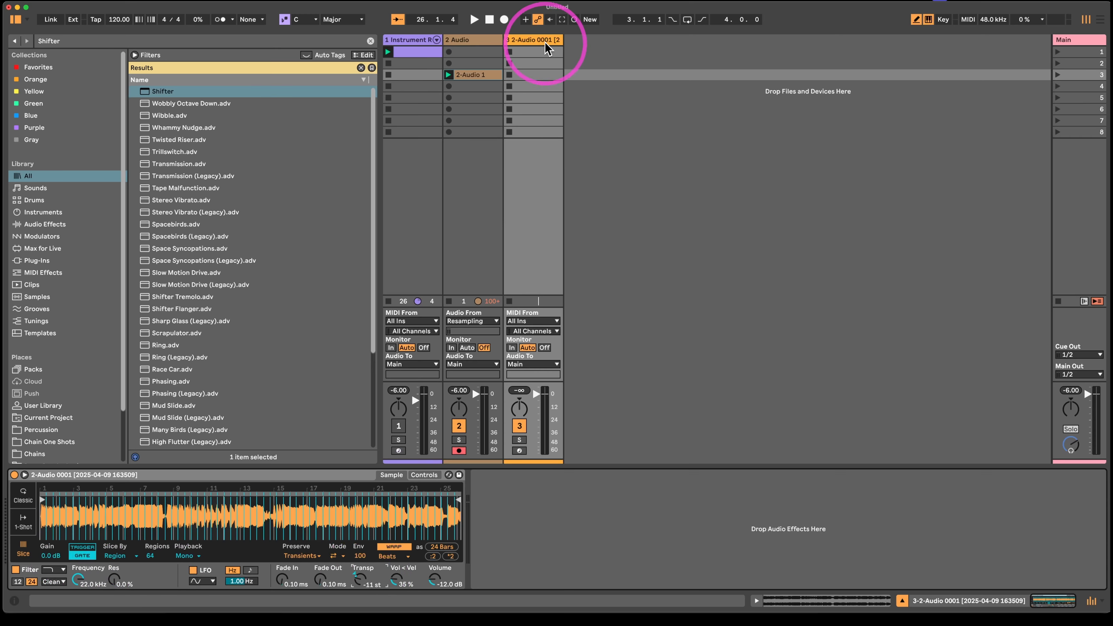
- Create and launch a clip in the Simpler track's fourth slot with consecutive quarter notes D#3, B3, F3 and G#3
{"action": "double_click", "coordinate": [534, 86]}
{"action": "left_click", "coordinate": [1056, 86]}
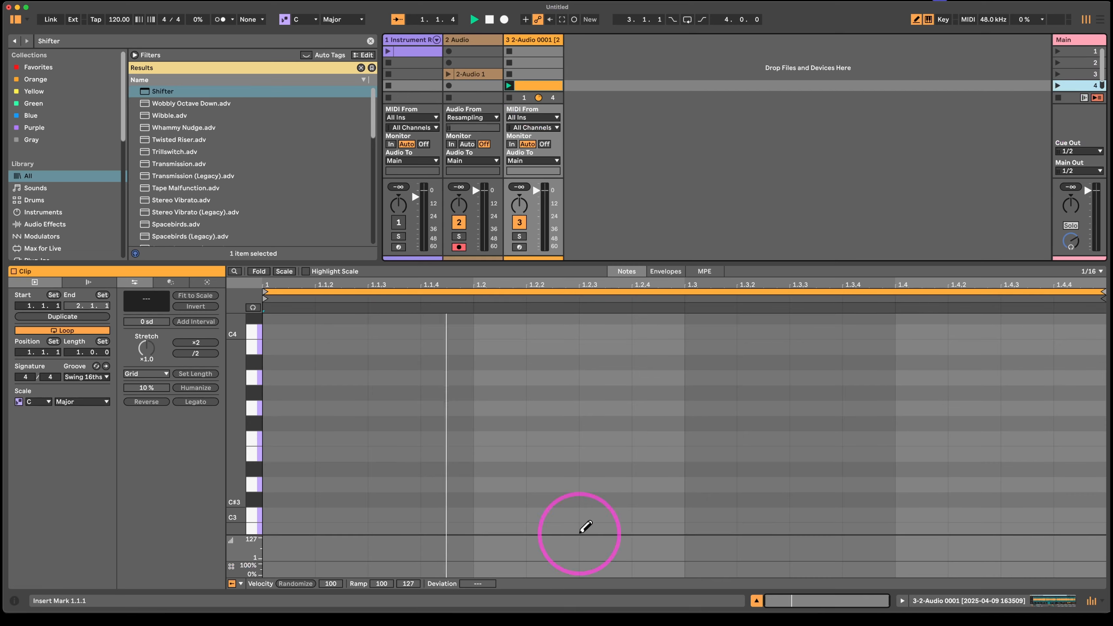
{"action": "left_click", "coordinate": [351, 469]}
{"action": "left_click", "coordinate": [355, 469]}
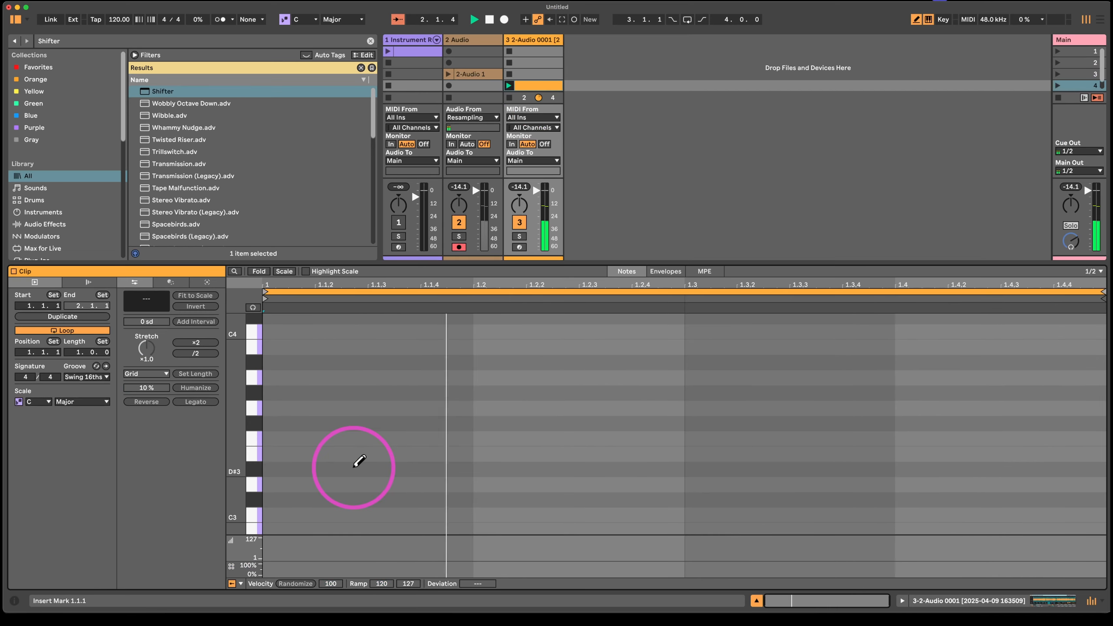
{"action": "left_click_drag", "start_coordinate": [355, 468], "coordinate": [609, 456]}
{"action": "left_click", "coordinate": [564, 463]}
{"action": "left_click", "coordinate": [550, 347]}
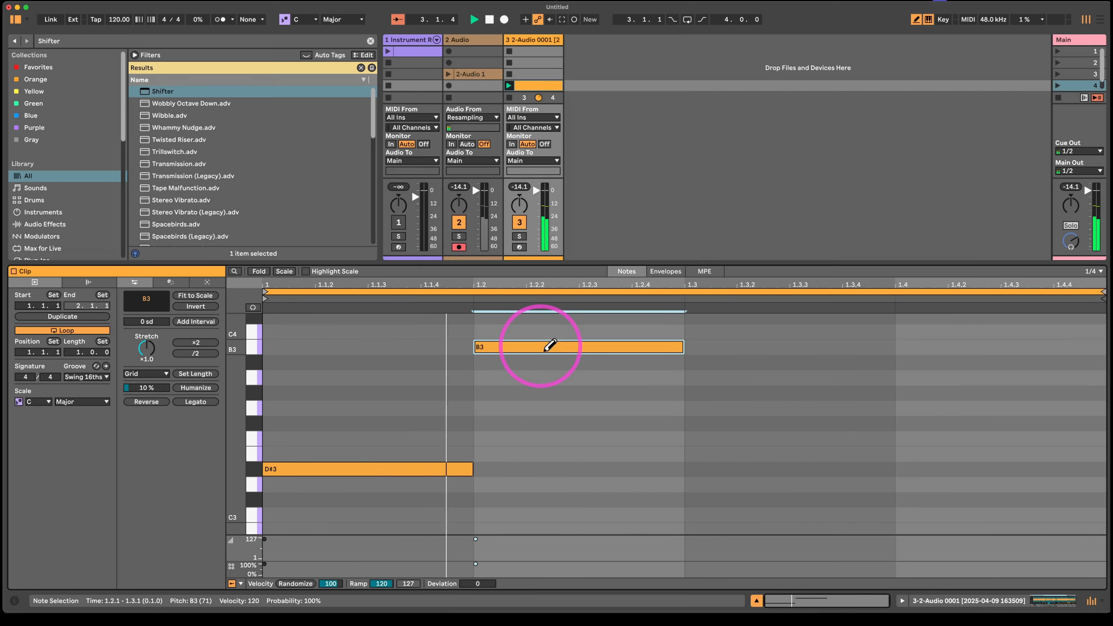
{"action": "left_click", "coordinate": [789, 438]}
{"action": "left_click", "coordinate": [969, 392]}
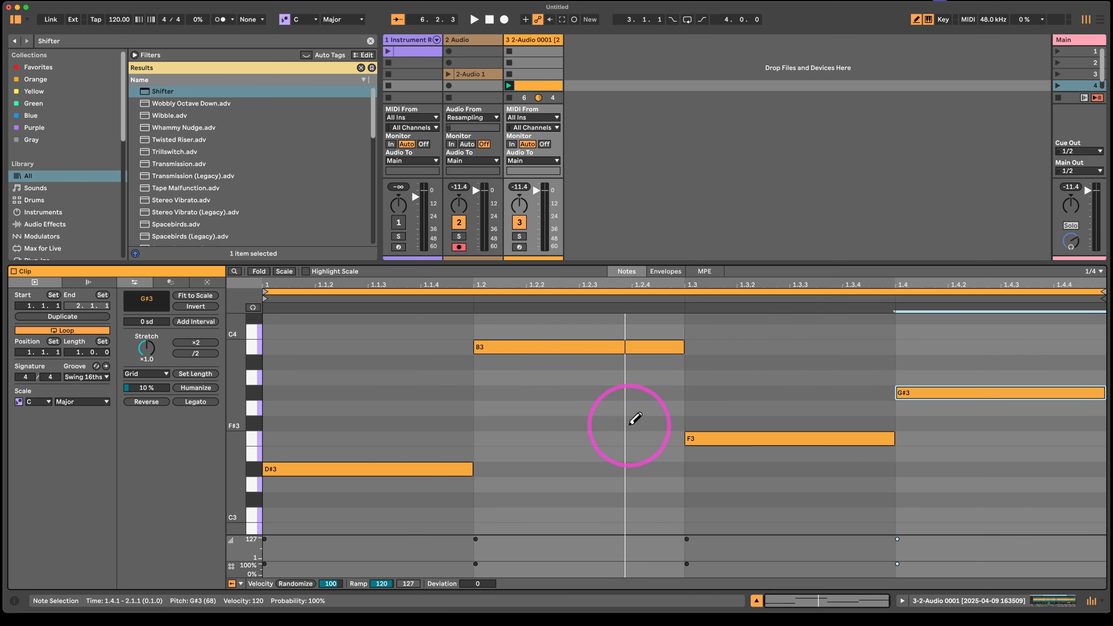
- Transpose all the clip's notes down four semitones and restart playback
{"action": "key", "text": "super+a"}
{"action": "key", "text": "Down"}
{"action": "key", "text": "Down"}
{"action": "key", "text": "Down"}
{"action": "key", "text": "Down"}
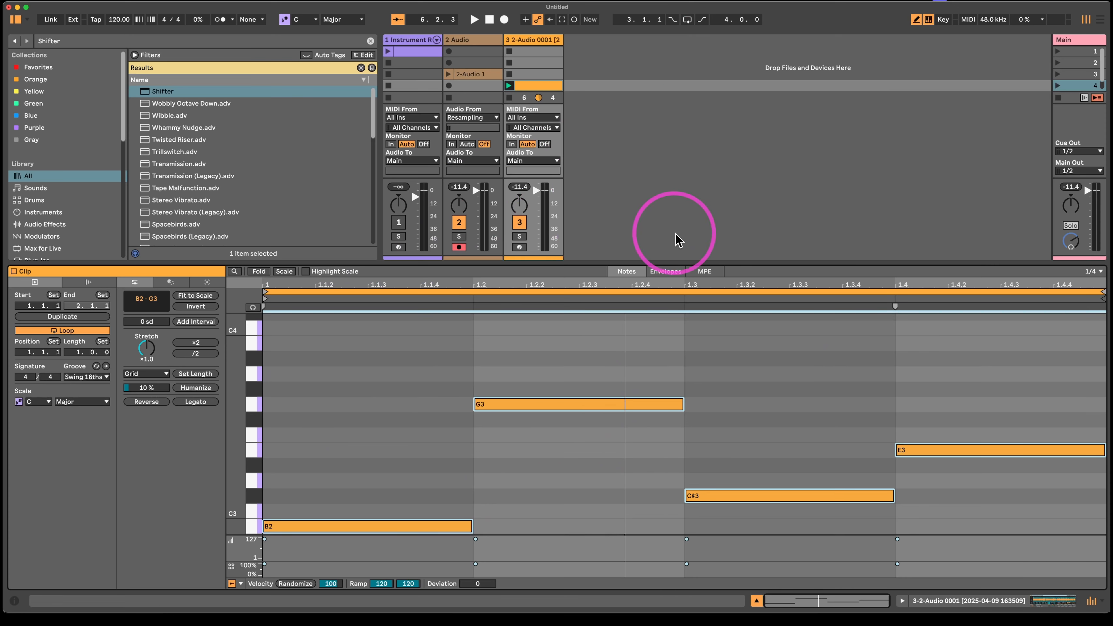
{"action": "key", "text": "space"}
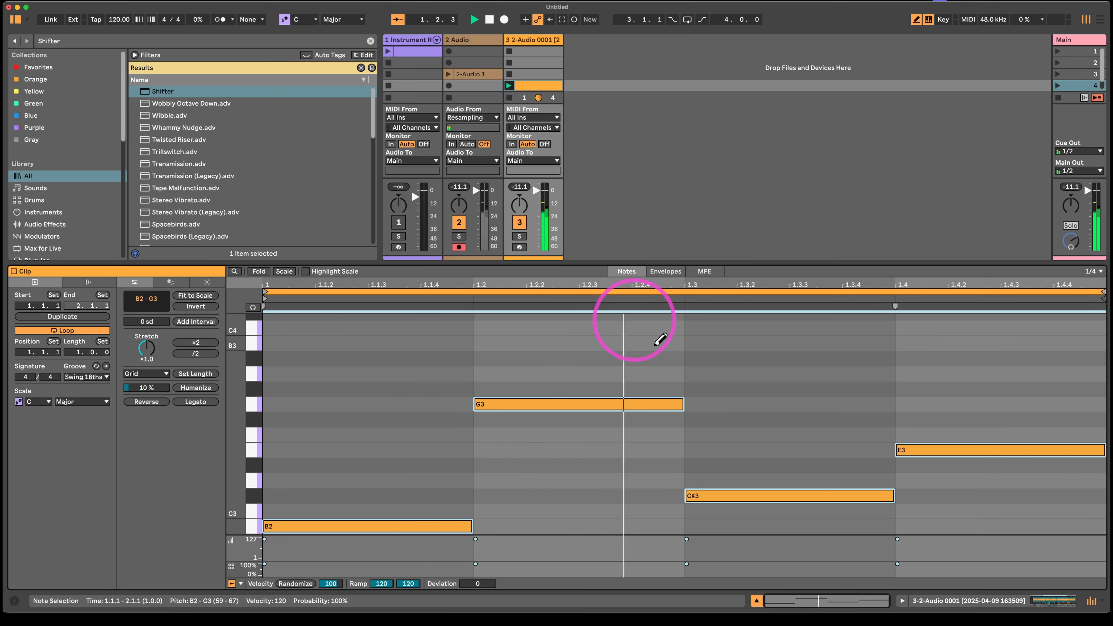
- On a 1/8 grid, halve the G3, C#3 and E3 notes and add eighth notes C4 at 1.3.3 and D3 at 1.4.3
{"action": "key", "text": "super+1"}
{"action": "left_click", "coordinate": [637, 400]}
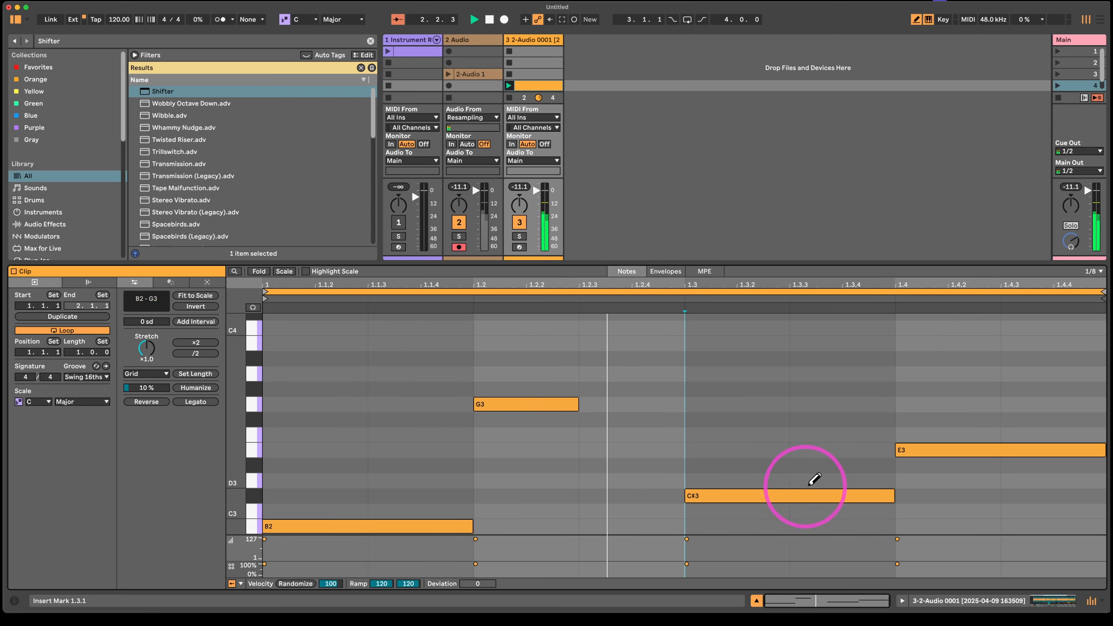
{"action": "left_click", "coordinate": [820, 494]}
{"action": "left_click", "coordinate": [852, 327]}
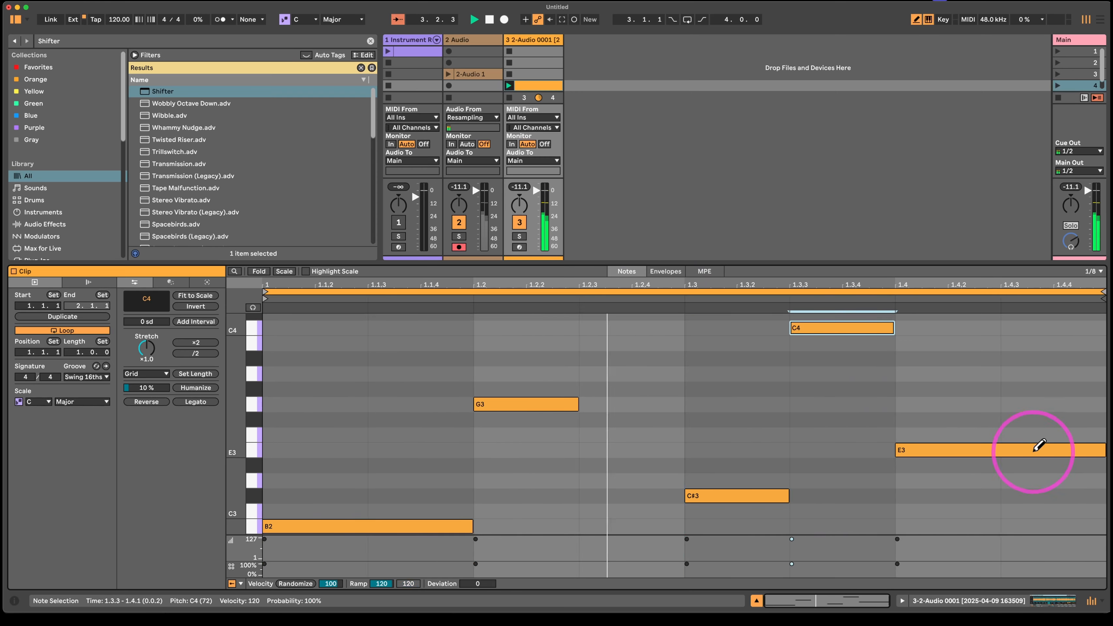
{"action": "left_click", "coordinate": [1037, 450]}
{"action": "left_click", "coordinate": [1047, 481]}
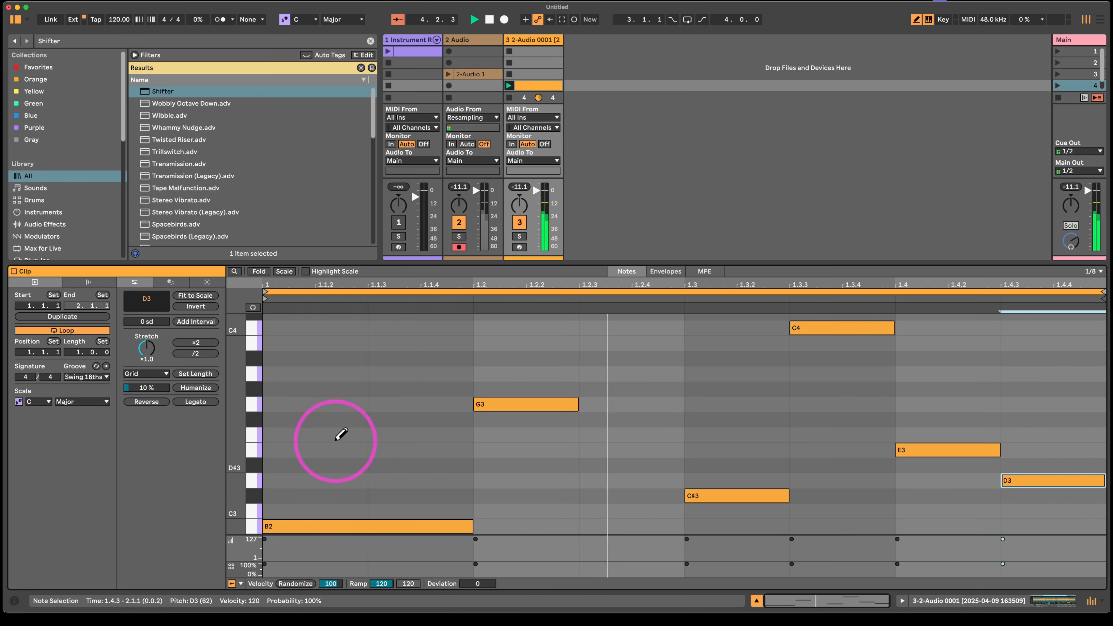
- Replace the opening B2 note with B3 and transpose all the clip's notes up one octave
{"action": "left_click", "coordinate": [320, 342]}
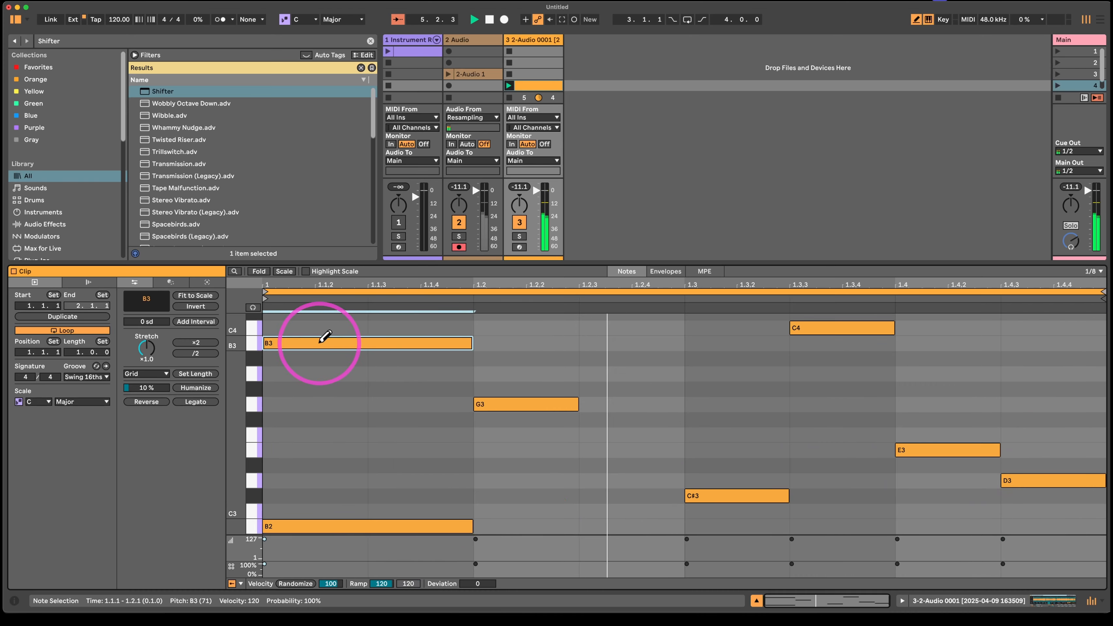
{"action": "left_click", "coordinate": [309, 526]}
{"action": "key", "text": "super+a"}
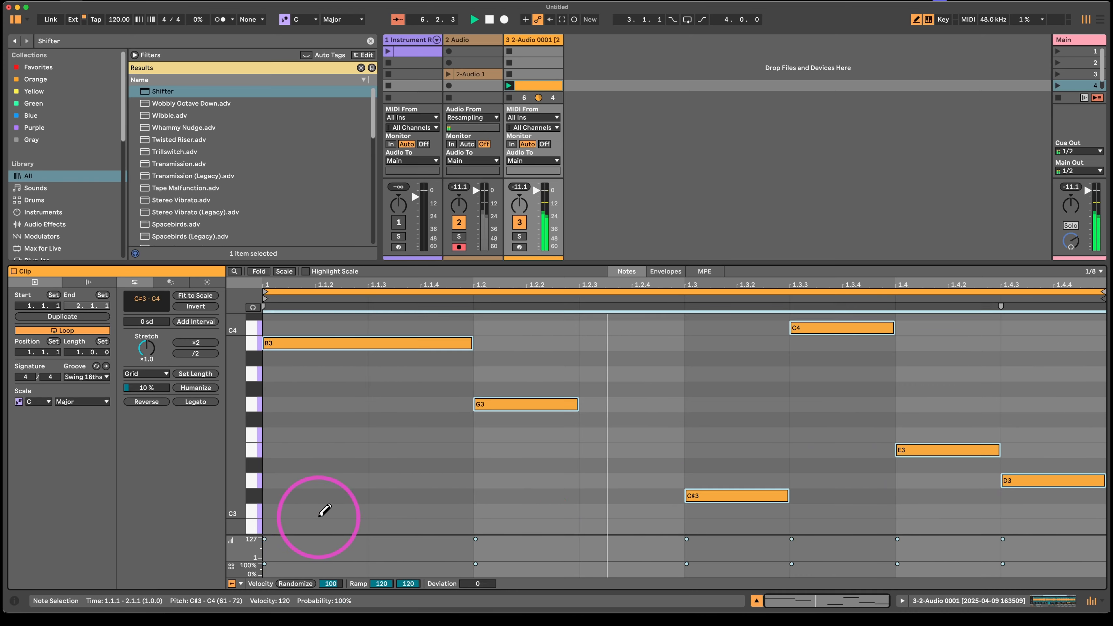
{"action": "key", "text": "shift+Up"}
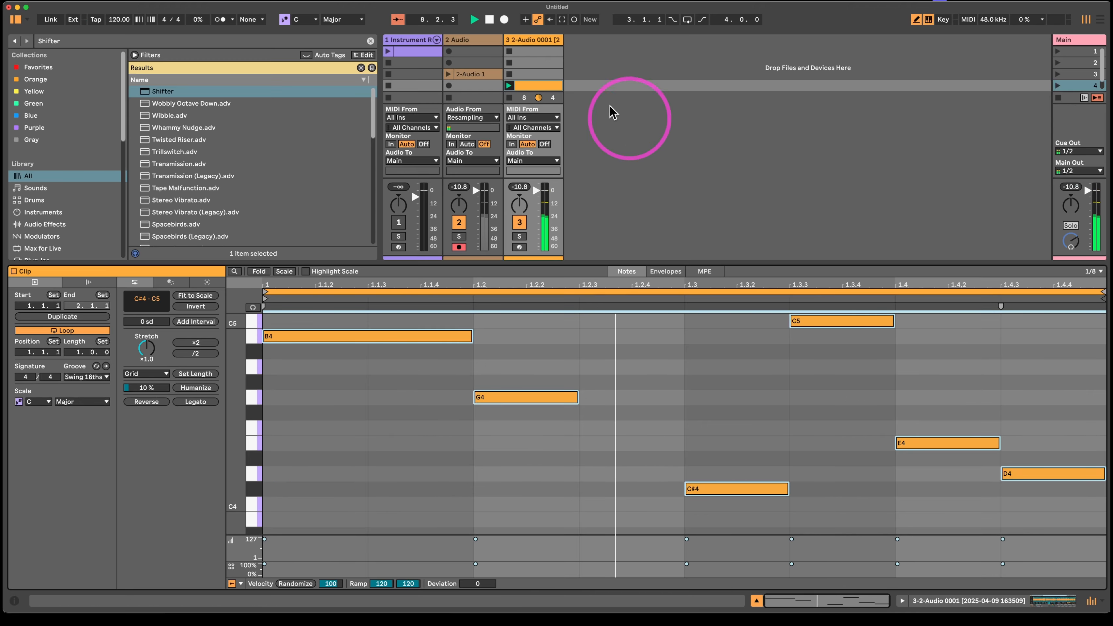
- Set Simpler's Transp to -48 st and stop playback
{"action": "left_click", "coordinate": [532, 39]}
{"action": "mouse_move", "coordinate": [364, 573]}
{"action": "left_mouse_down"}
{"action": "mouse_move", "coordinate": [349, 598]}
{"action": "mouse_move", "coordinate": [353, 580]}
{"action": "left_mouse_up"}
{"action": "key", "text": "space"}
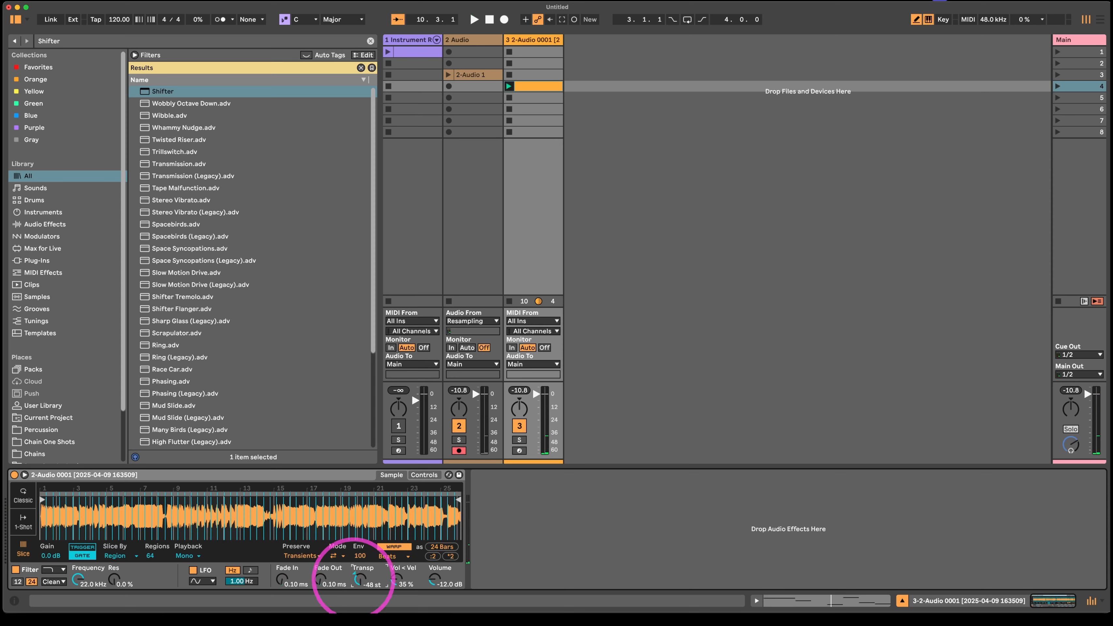
- Clear the previous browser search, find Roar and add it after Simpler on the sliced audio track
{"action": "left_click", "coordinate": [43, 211]}
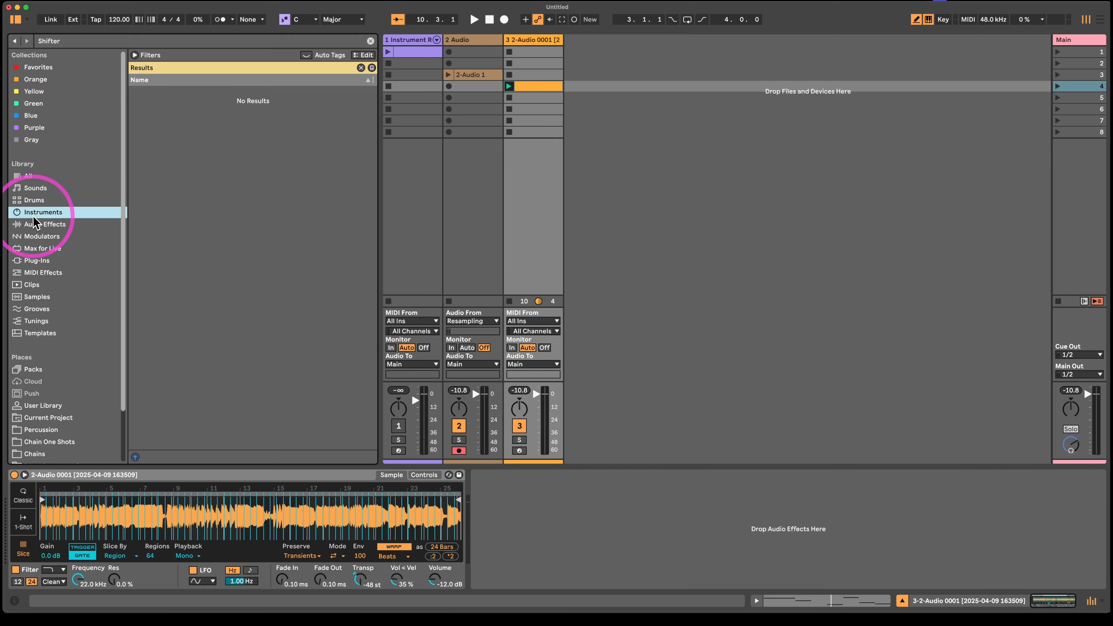
{"action": "left_click", "coordinate": [45, 224]}
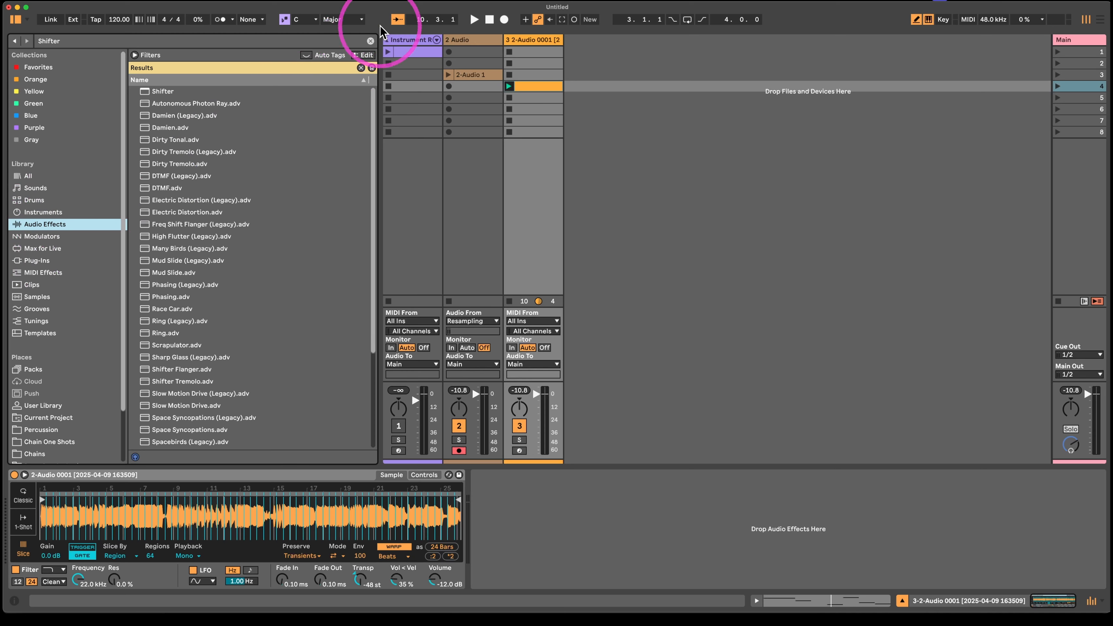
{"action": "left_click", "coordinate": [371, 41]}
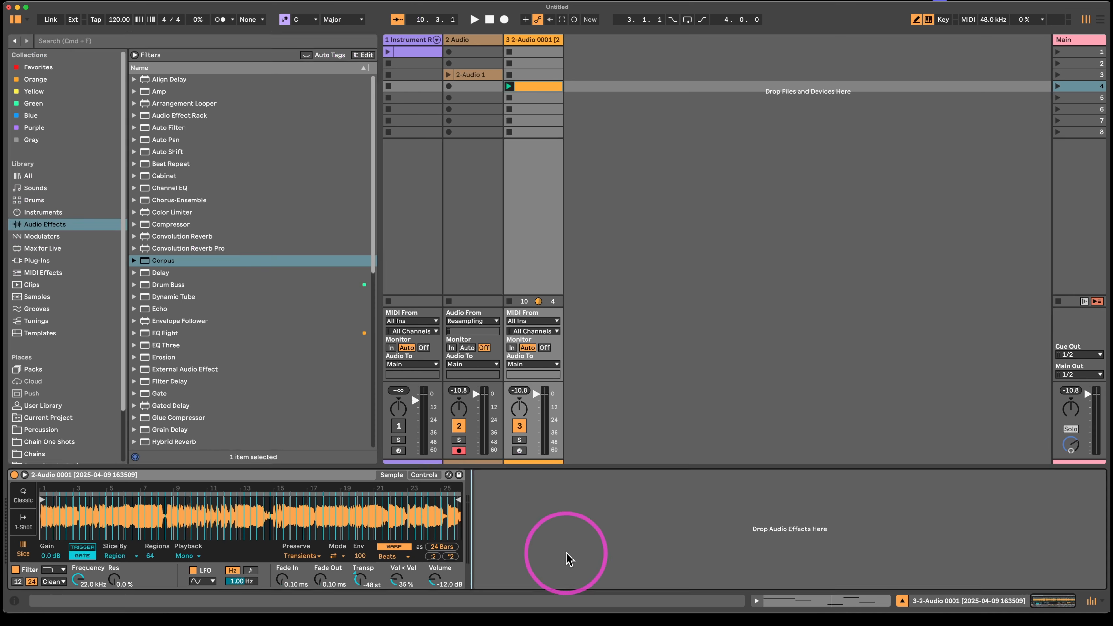
{"action": "key", "text": "super+f"}
{"action": "type", "text": "rOAR"}
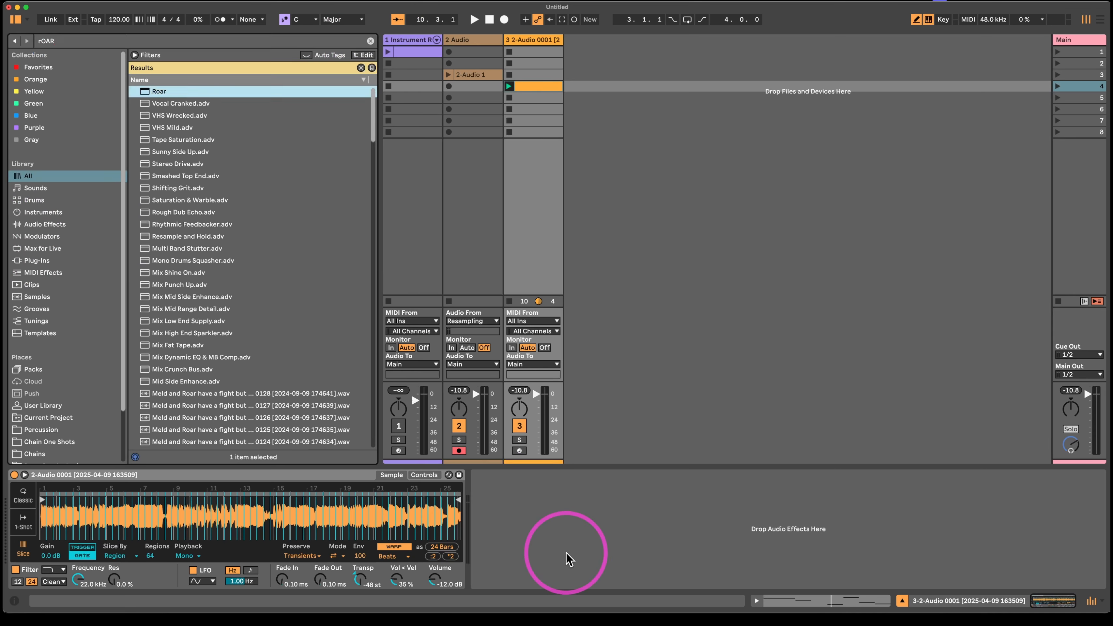
{"action": "key", "text": "Return"}
- During playback, set Roar's Drive to -1.9 dB, Amount to 49% and feedback Amount to 7.3%, and Simpler's Fade Out to 61.0 ms and Transp to -37 st
{"action": "mouse_move", "coordinate": [591, 503]}
{"action": "left_mouse_down"}
{"action": "mouse_move", "coordinate": [591, 486]}
{"action": "mouse_move", "coordinate": [591, 505]}
{"action": "left_mouse_up"}
{"action": "key", "text": "space"}
{"action": "left_click_drag", "start_coordinate": [490, 512], "coordinate": [490, 518]}
{"action": "mouse_move", "coordinate": [766, 531]}
{"action": "left_mouse_down"}
{"action": "mouse_move", "coordinate": [769, 502]}
{"action": "mouse_move", "coordinate": [765, 529]}
{"action": "left_mouse_up"}
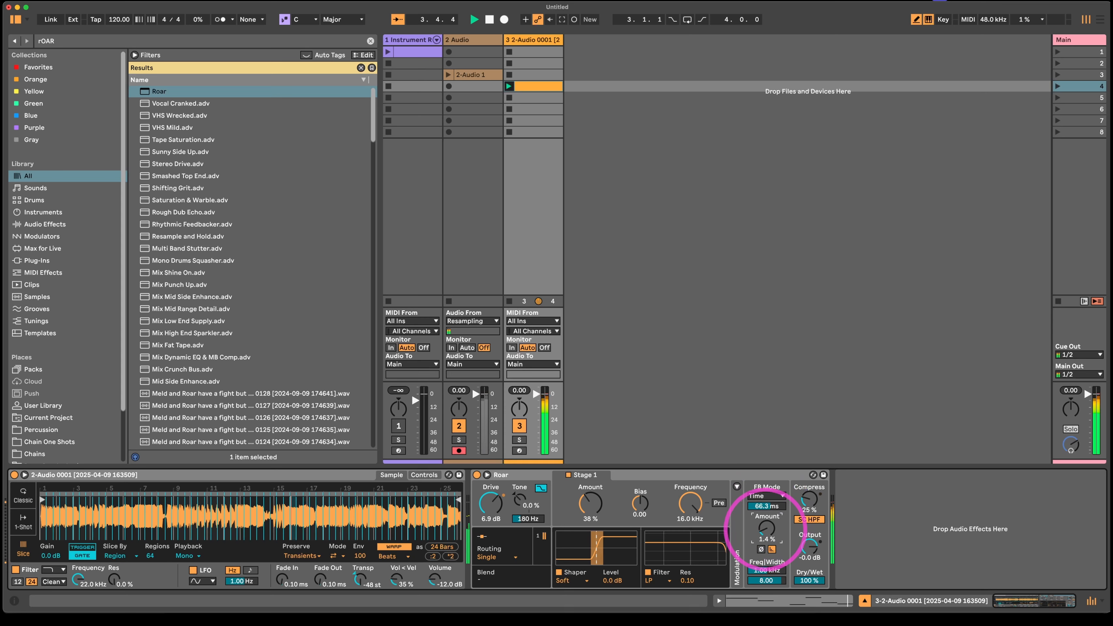
{"action": "left_click_drag", "start_coordinate": [320, 581], "coordinate": [320, 578]}
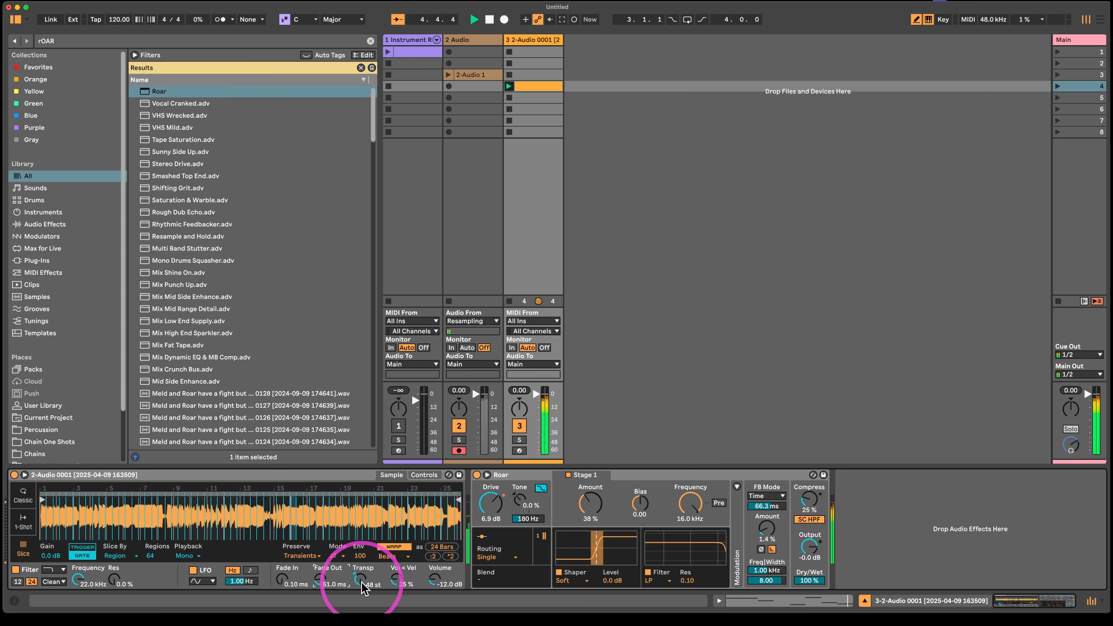
{"action": "left_click_drag", "start_coordinate": [490, 504], "coordinate": [490, 515]}
{"action": "left_click_drag", "start_coordinate": [592, 503], "coordinate": [591, 512]}
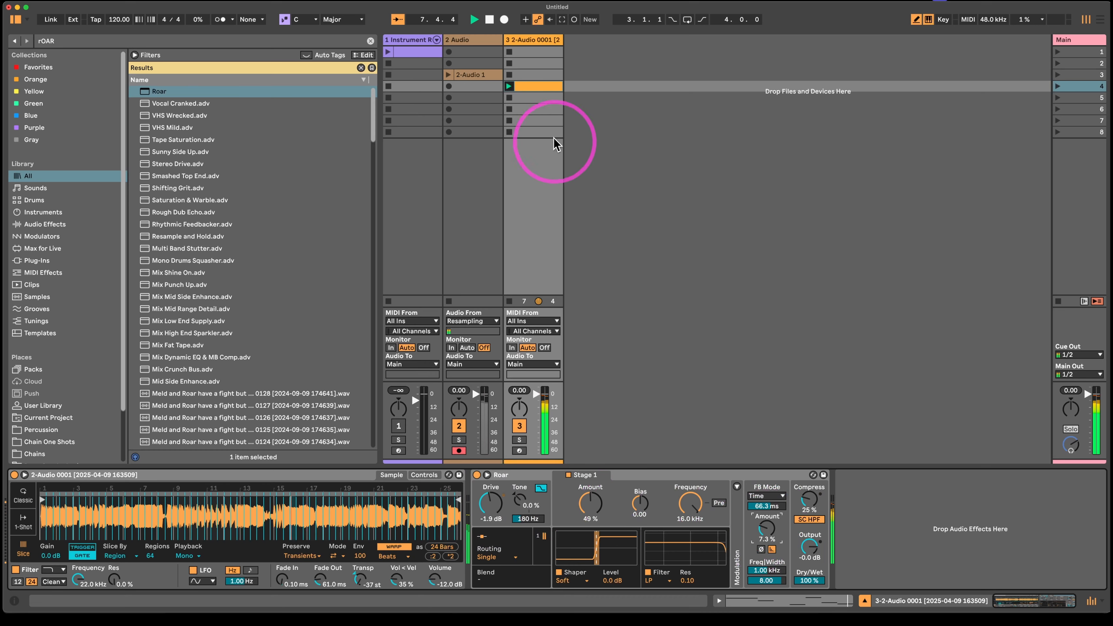
- Transpose all notes in the sliced track's clip down one semitone, stop playback and show the track's devices
{"action": "double_click", "coordinate": [531, 86]}
{"action": "left_click", "coordinate": [465, 490]}
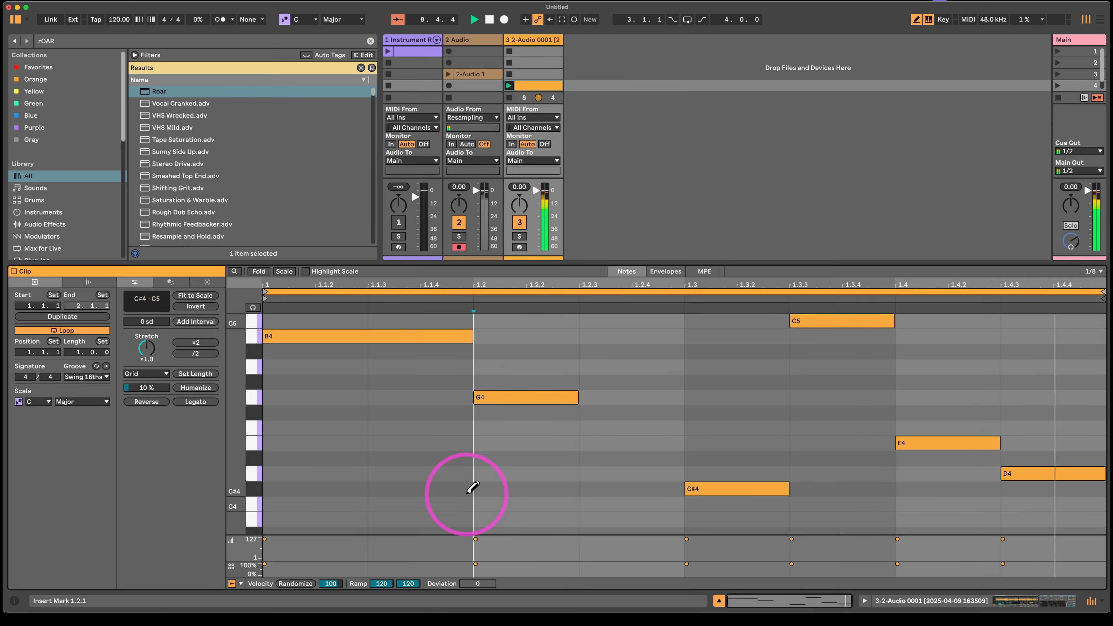
{"action": "key", "text": "super+a"}
{"action": "key", "text": "Down"}
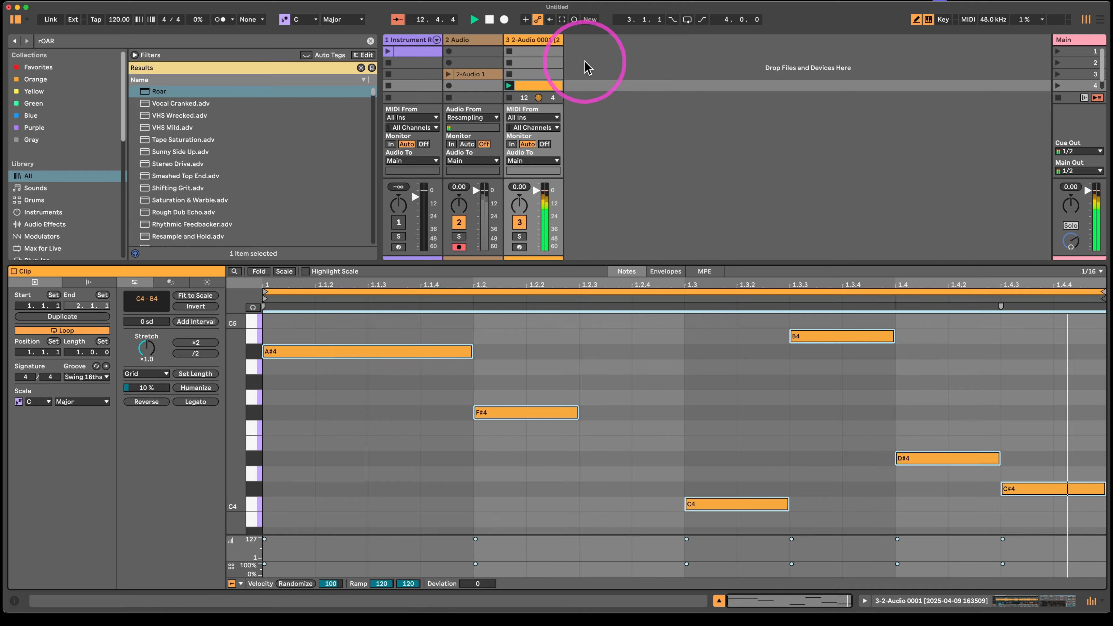
{"action": "left_click", "coordinate": [528, 41]}
{"action": "double_click", "coordinate": [528, 40]}
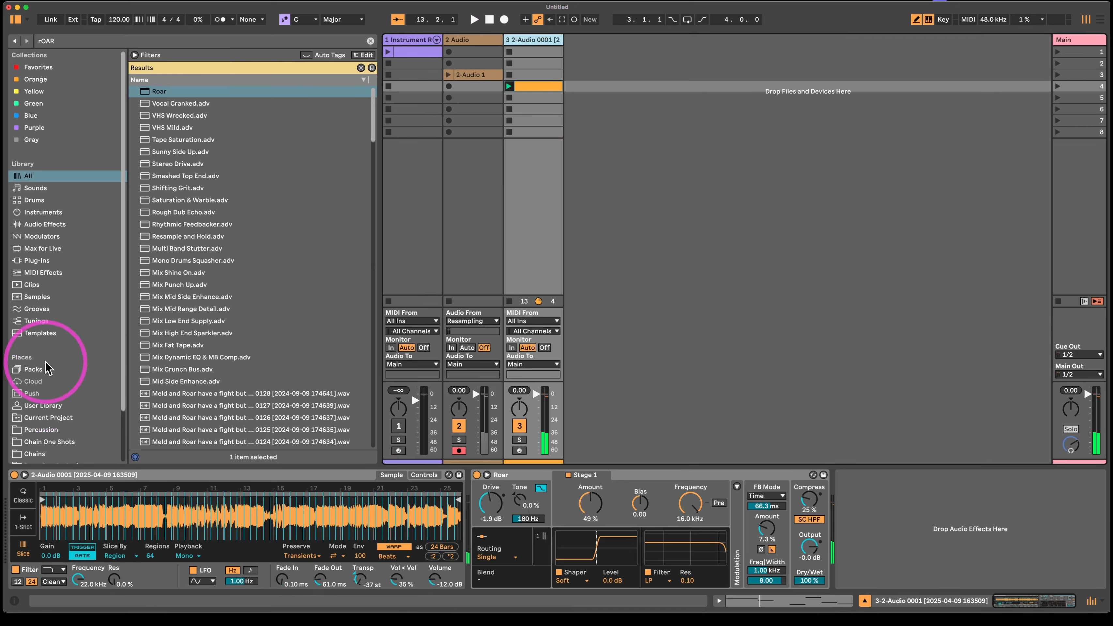
- Browse the drum kits with the search cleared and add Strutter Kit on a new MIDI track
{"action": "left_click", "coordinate": [41, 212]}
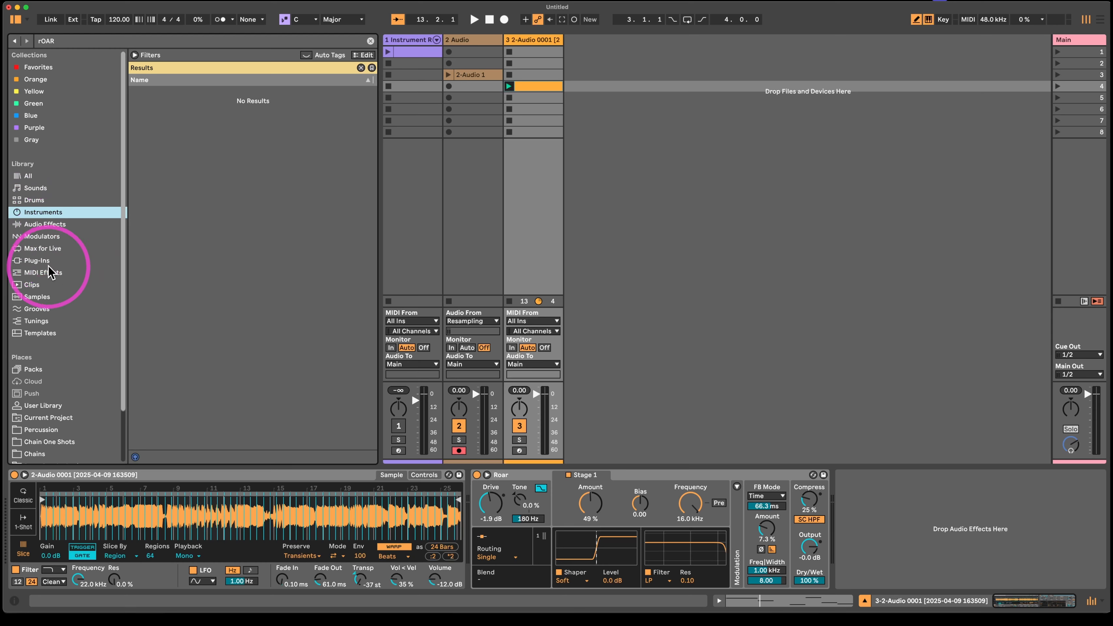
{"action": "left_click", "coordinate": [36, 200]}
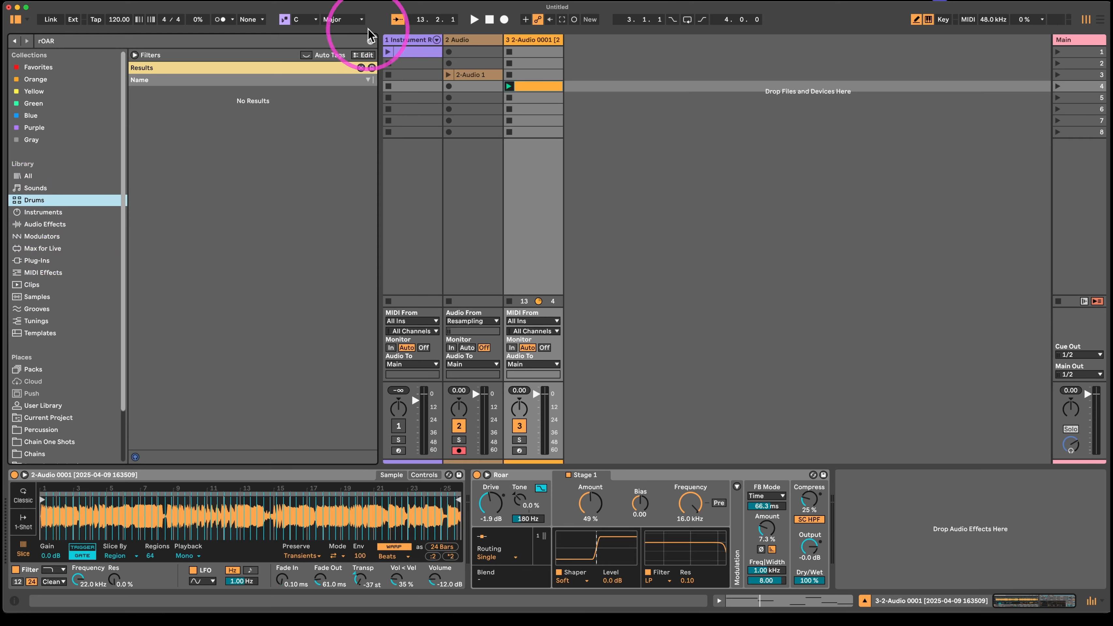
{"action": "left_click", "coordinate": [371, 41]}
{"action": "left_click", "coordinate": [171, 261]}
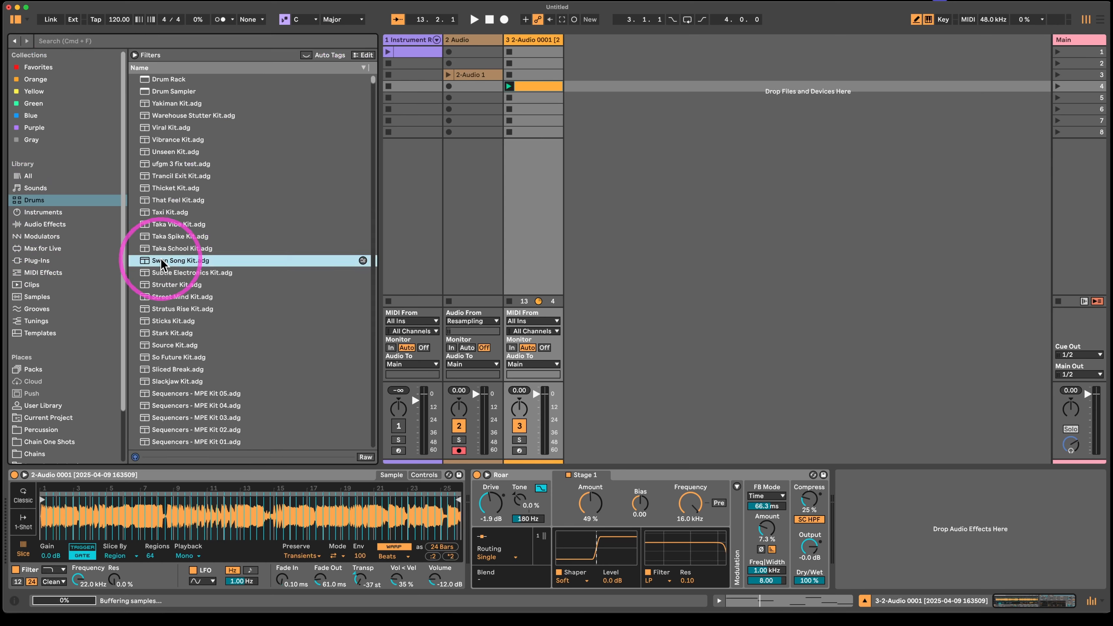
{"action": "left_click_drag", "start_coordinate": [172, 287], "coordinate": [657, 99]}
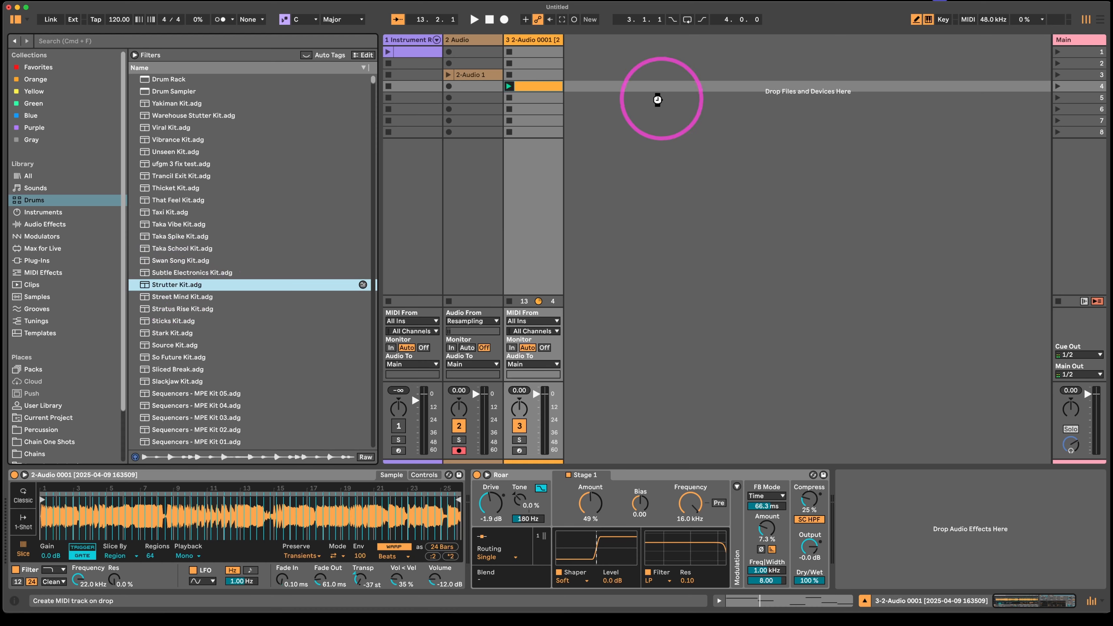
{"action": "left_click_drag", "start_coordinate": [587, 103], "coordinate": [589, 91]}
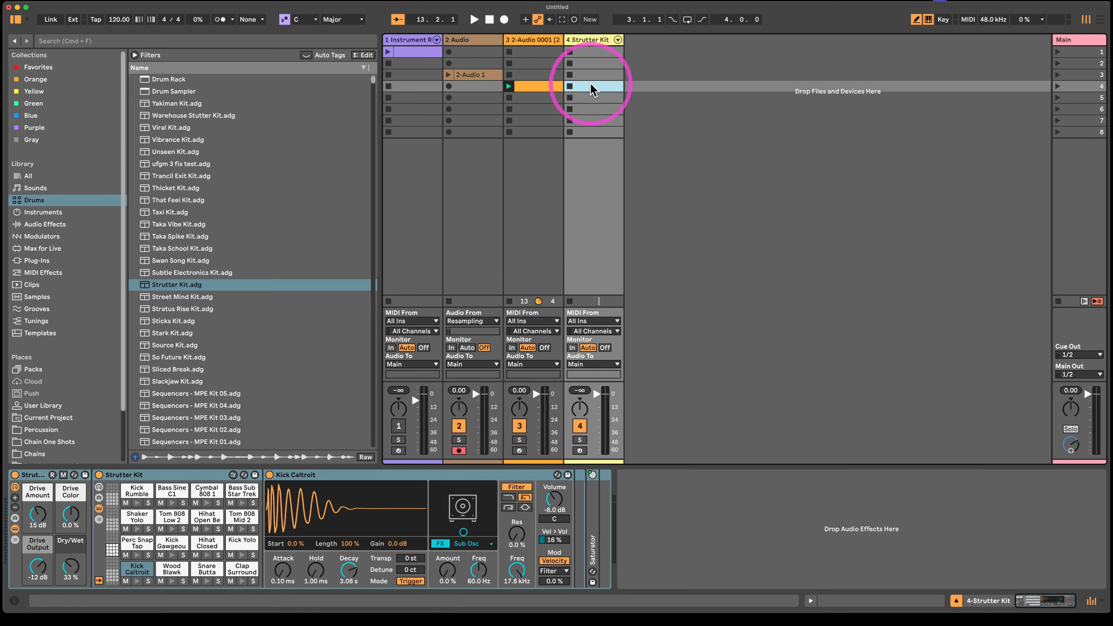
- Create a clip in the Strutter Kit track's fourth slot with Kick Caltroit at 1.1 and Snare Butta Soft at 1.3, and launch it
{"action": "double_click", "coordinate": [592, 86]}
{"action": "left_click", "coordinate": [329, 527]}
{"action": "left_click", "coordinate": [714, 499]}
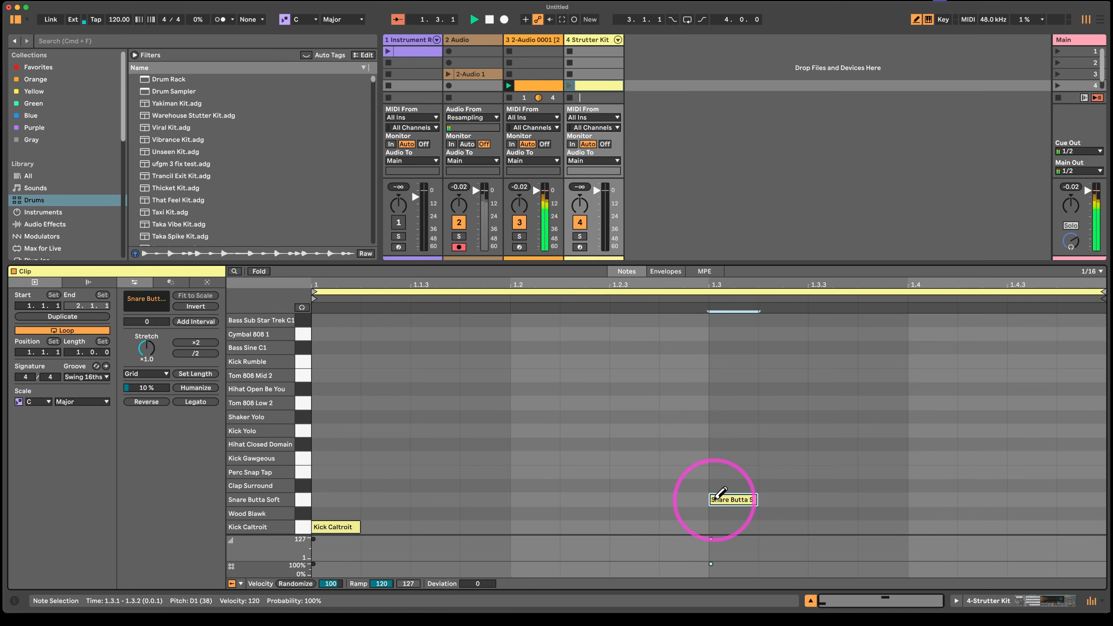
{"action": "left_click", "coordinate": [569, 85]}
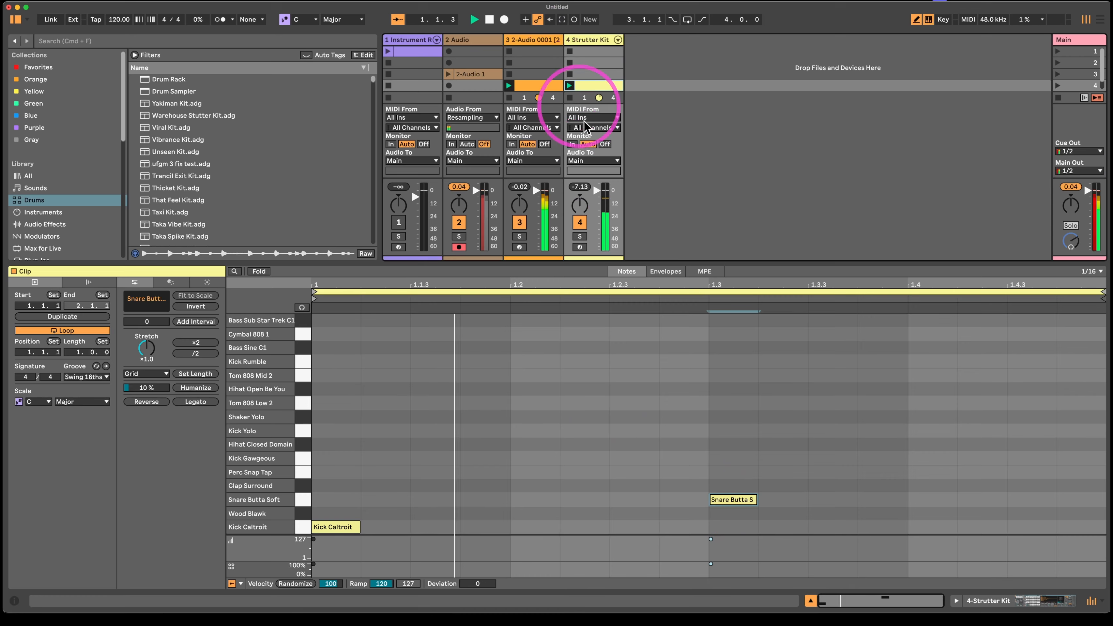
- Add Hihat Open Be You notes at 1.2 and 1.4 and move both down to Shaker Yolo
{"action": "left_click", "coordinate": [546, 388]}
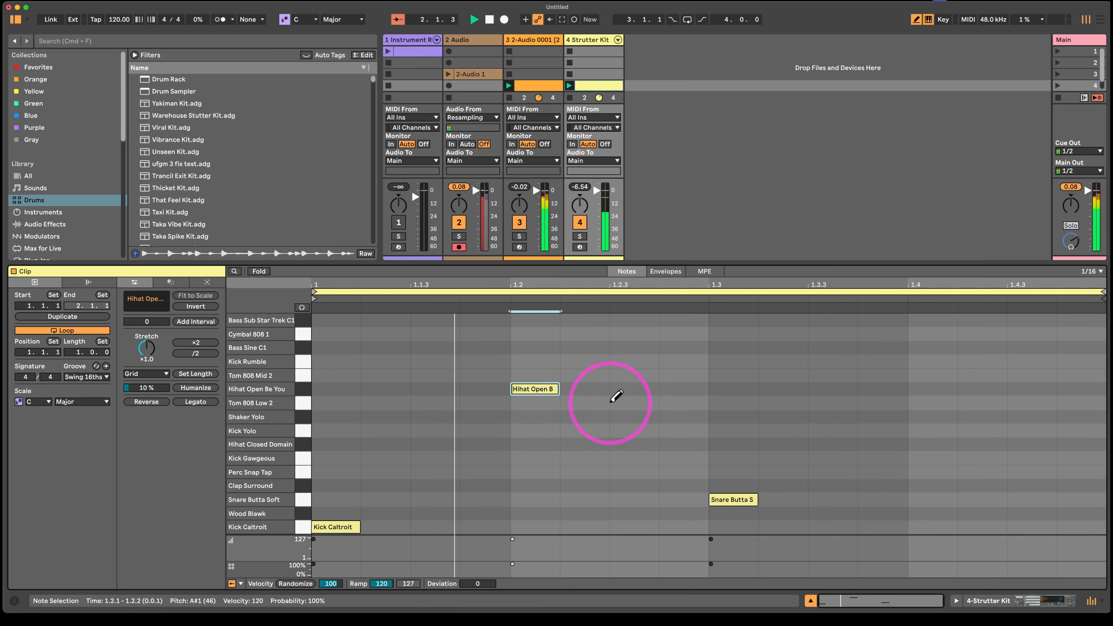
{"action": "left_click", "coordinate": [920, 389]}
{"action": "key", "text": "b"}
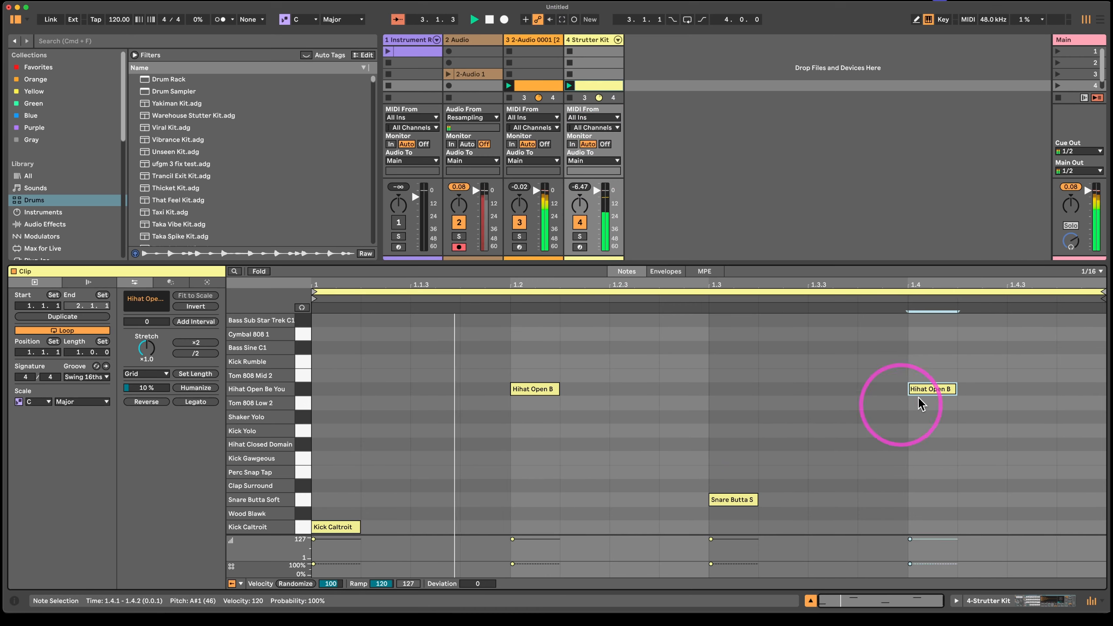
{"action": "mouse_move", "coordinate": [986, 371]}
{"action": "left_mouse_down"}
{"action": "mouse_move", "coordinate": [683, 442]}
{"action": "mouse_move", "coordinate": [484, 440]}
{"action": "left_mouse_up"}
{"action": "key", "text": "Down"}
{"action": "key", "text": "Down"}
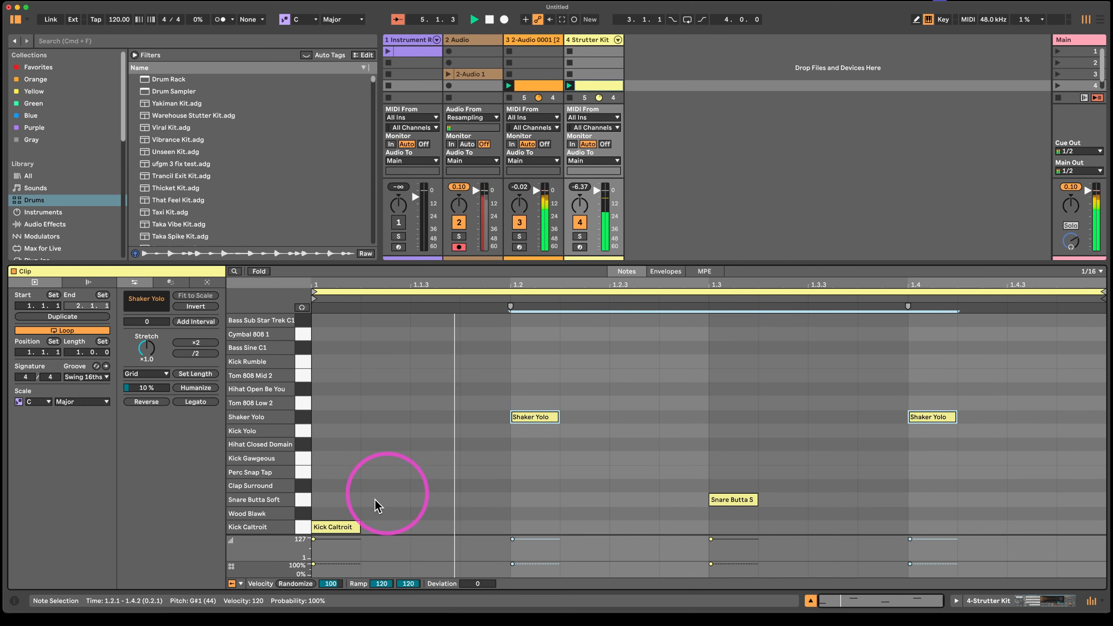
- Layer Kick Gawgeous at 1.1, and Wood Blawk, Perc Snap Tap and Shaker Yolo at 1.3 in the drum clip
{"action": "double_click", "coordinate": [355, 460]}
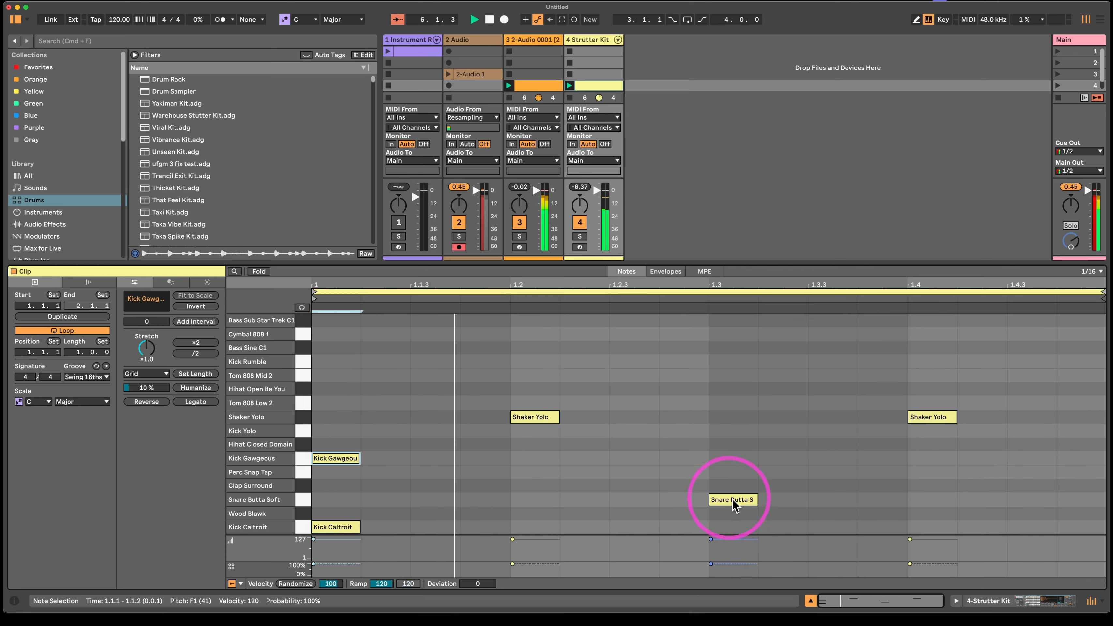
{"action": "double_click", "coordinate": [733, 514]}
{"action": "double_click", "coordinate": [733, 472]}
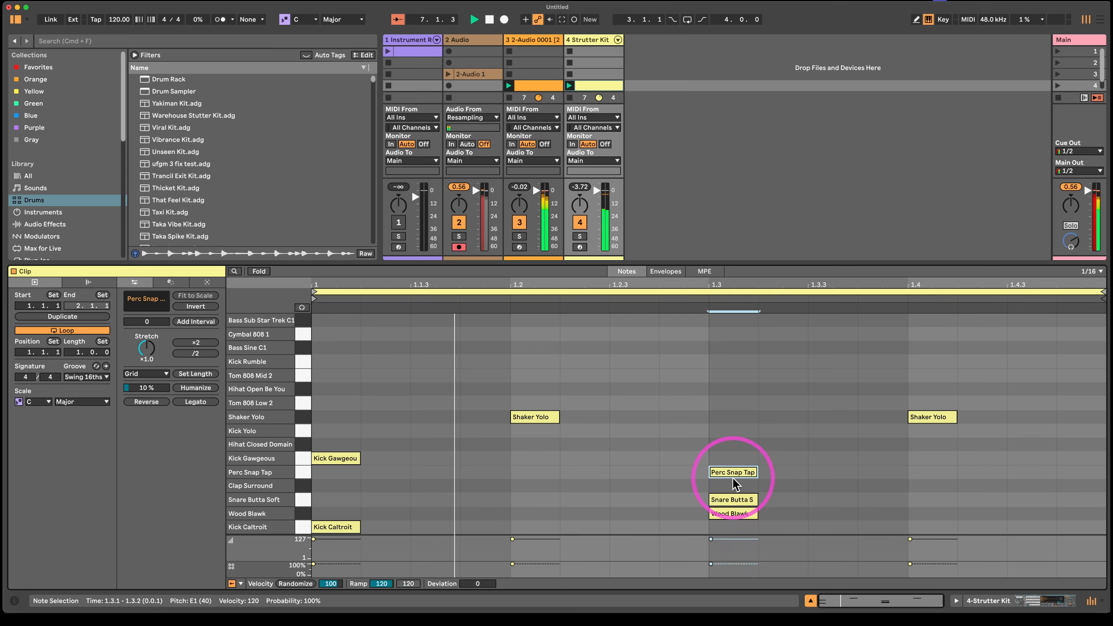
{"action": "double_click", "coordinate": [735, 417]}
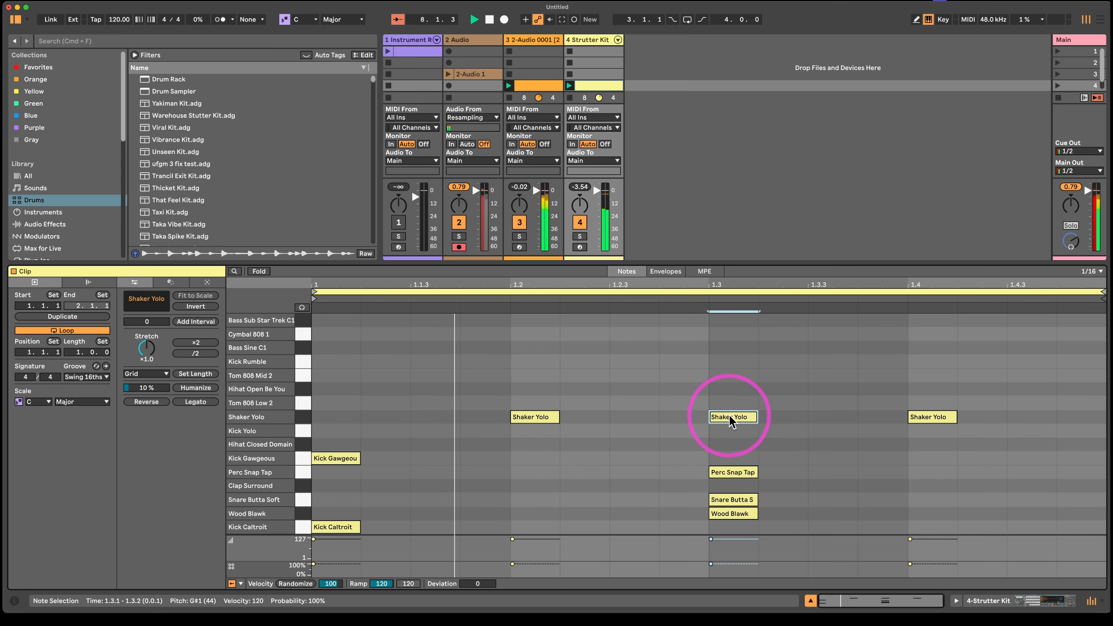
- Duplicate the sliced Simpler track and launch the copied clip alongside the original and the drums
{"action": "left_click", "coordinate": [548, 42]}
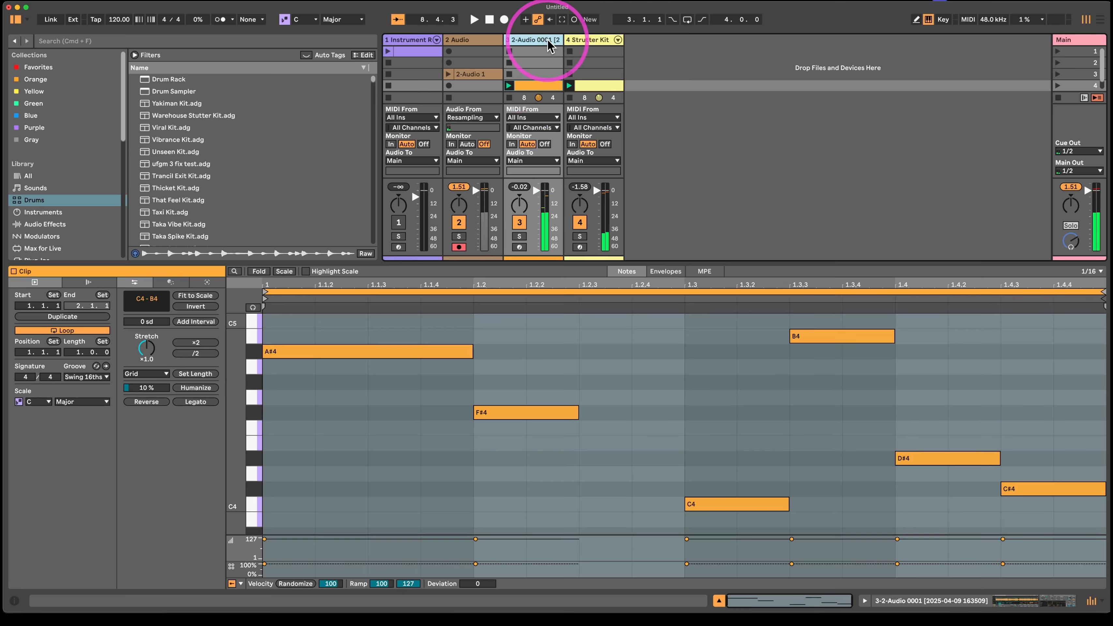
{"action": "key", "text": "super+d"}
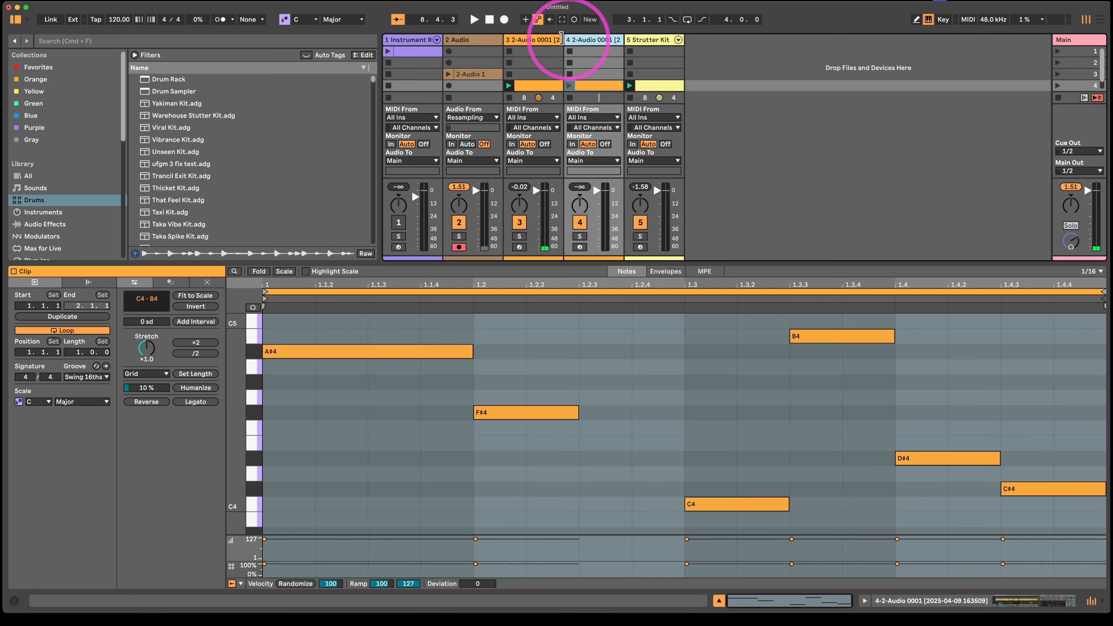
{"action": "left_click", "coordinate": [570, 85]}
{"action": "key", "text": "space"}
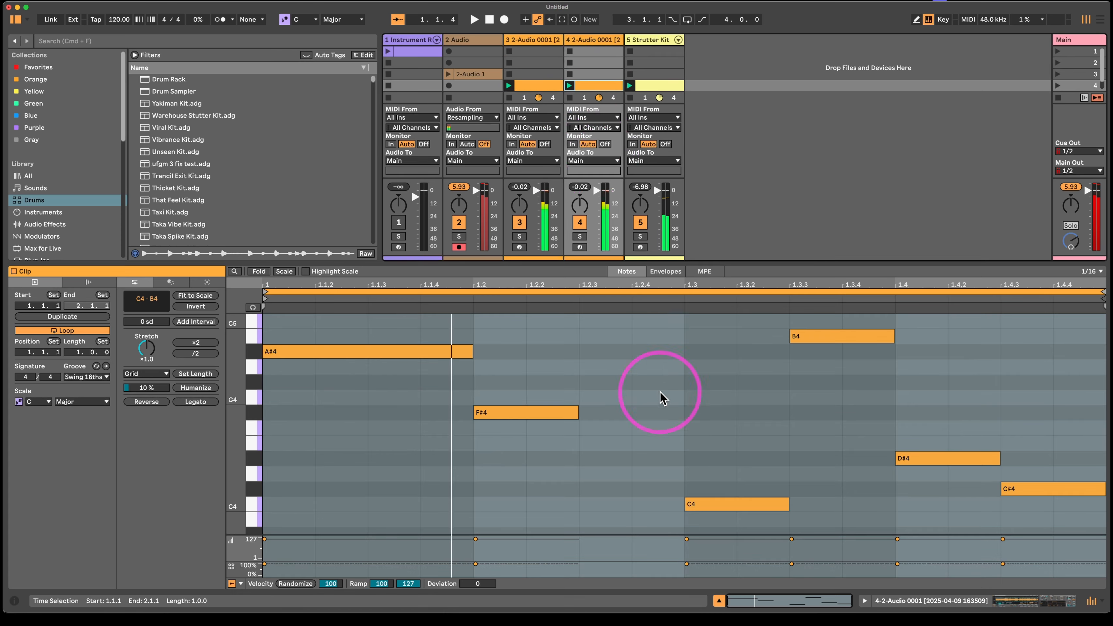
- Replace all notes in the duplicated clip with a sixteenth E4 at 1.1 and a three-sixteenth G#4 at 1.3, with playback running
{"action": "left_click", "coordinate": [659, 394]}
{"action": "key", "text": "super+a"}
{"action": "key", "text": "Delete"}
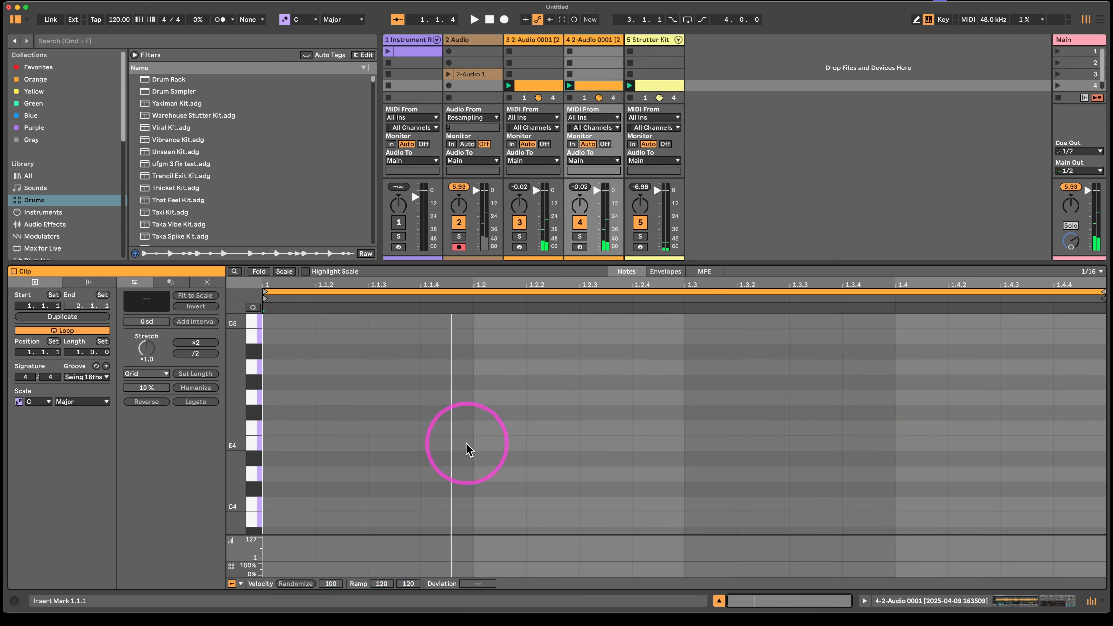
{"action": "double_click", "coordinate": [288, 443]}
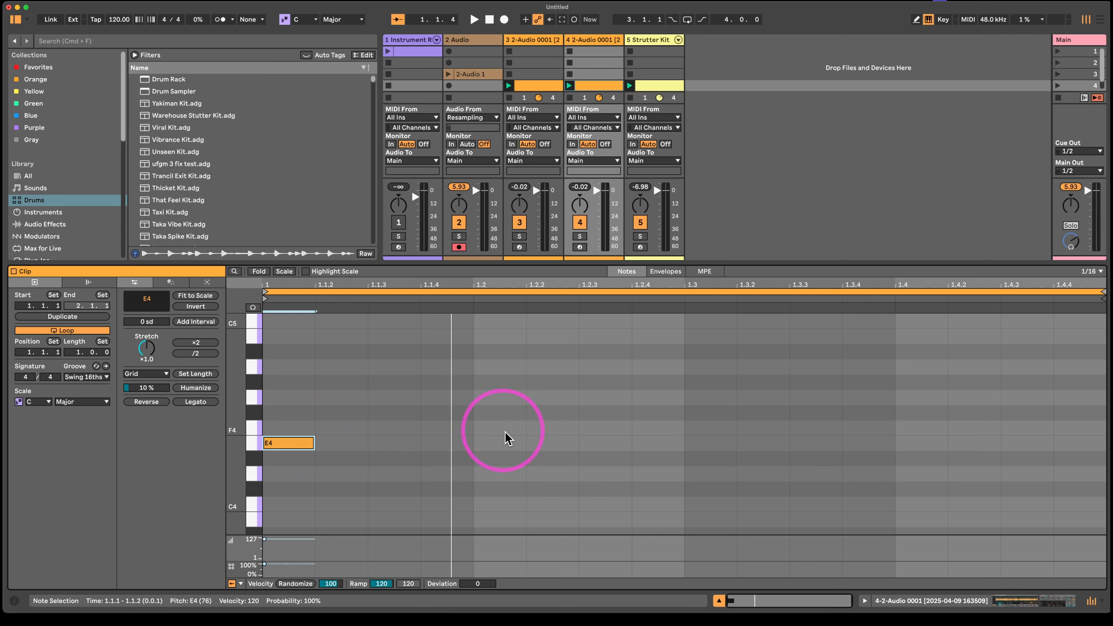
{"action": "double_click", "coordinate": [695, 382]}
{"action": "key", "text": "space"}
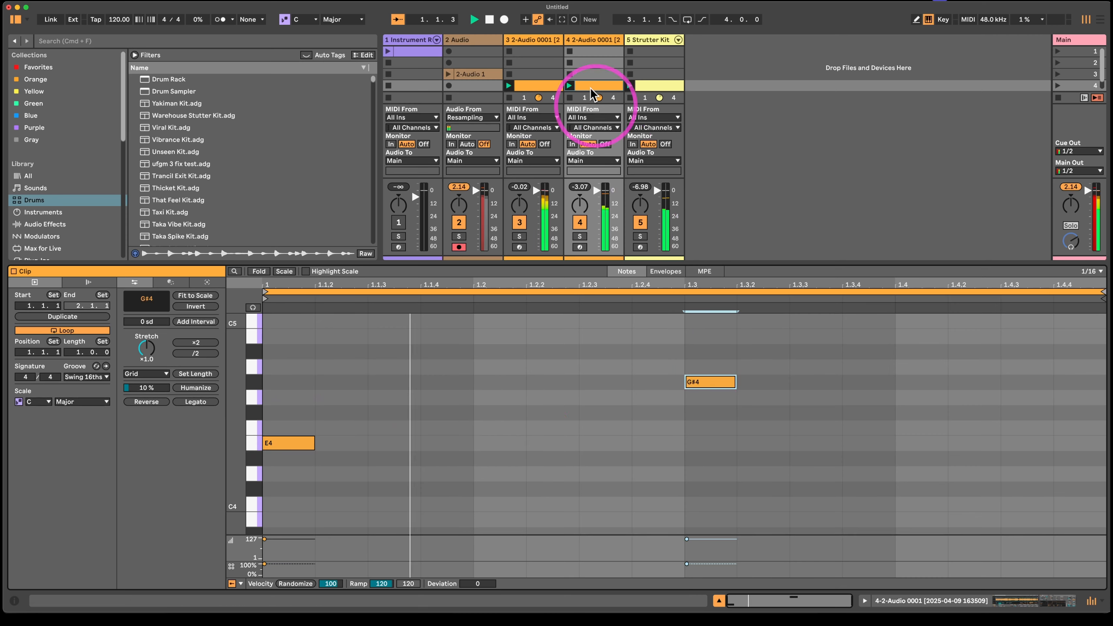
{"action": "key", "text": "shift+Right"}
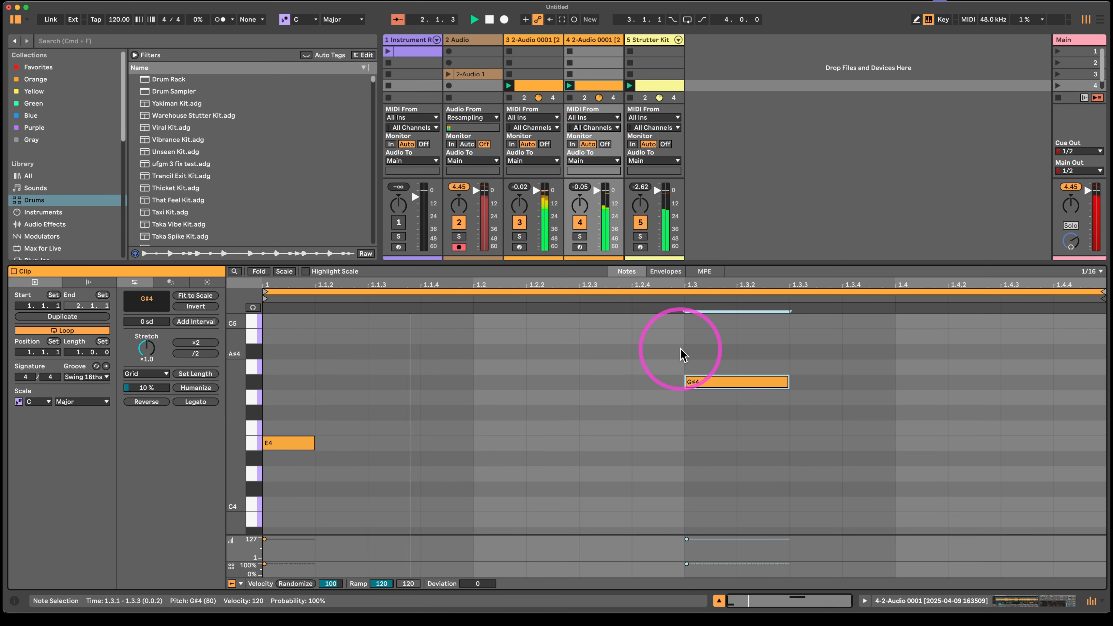
{"action": "key", "text": "shift+Right"}
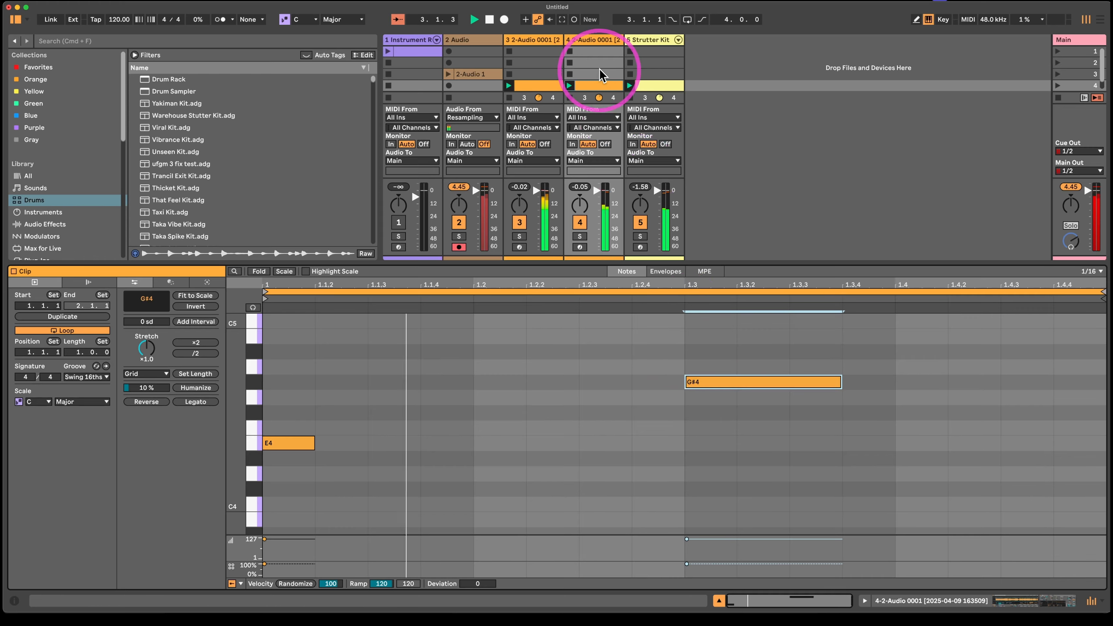
- Search the browser for drum devices and add Drum Buss to the Strutter Kit track
{"action": "double_click", "coordinate": [660, 41]}
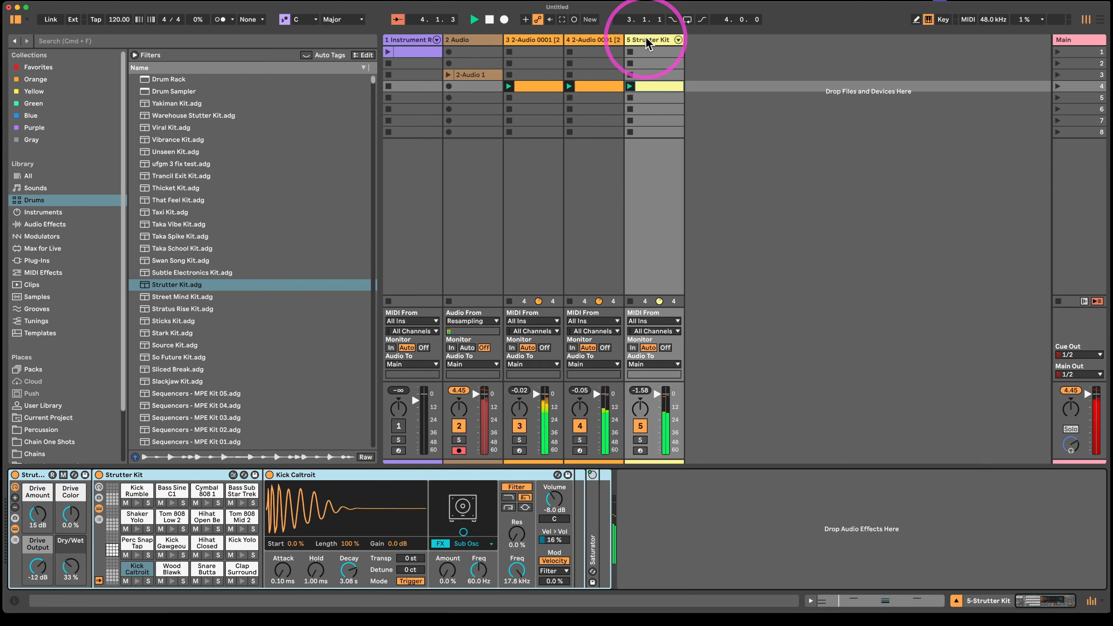
{"action": "key", "text": "super+f"}
{"action": "type", "text": "dRUM"}
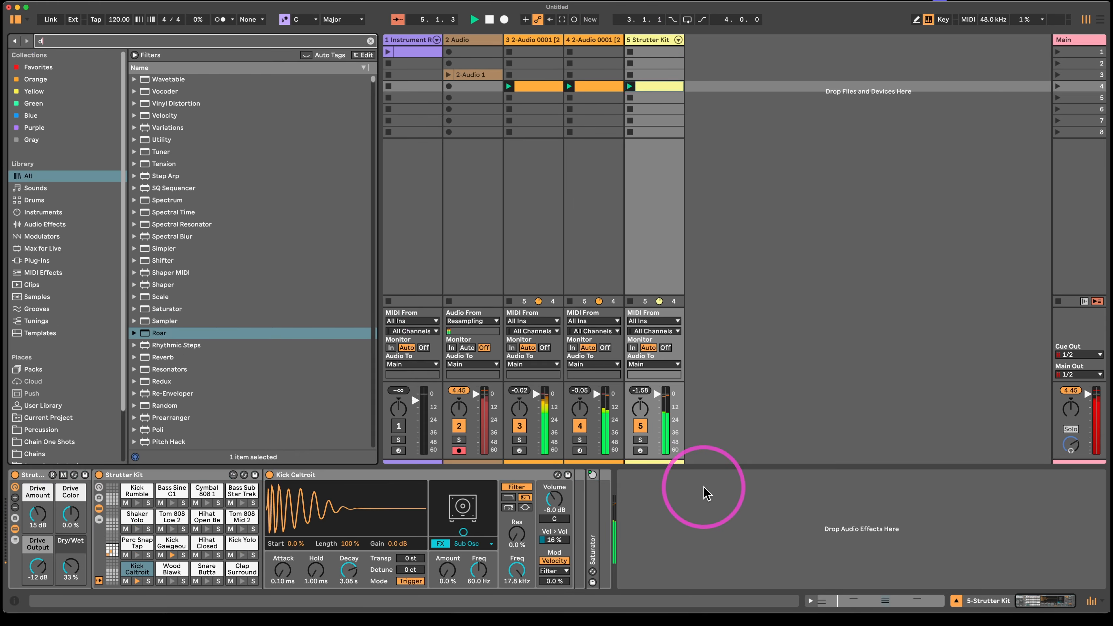
{"action": "key", "text": "Down"}
{"action": "key", "text": "Down"}
{"action": "key", "text": "Down"}
{"action": "key", "text": "Return"}
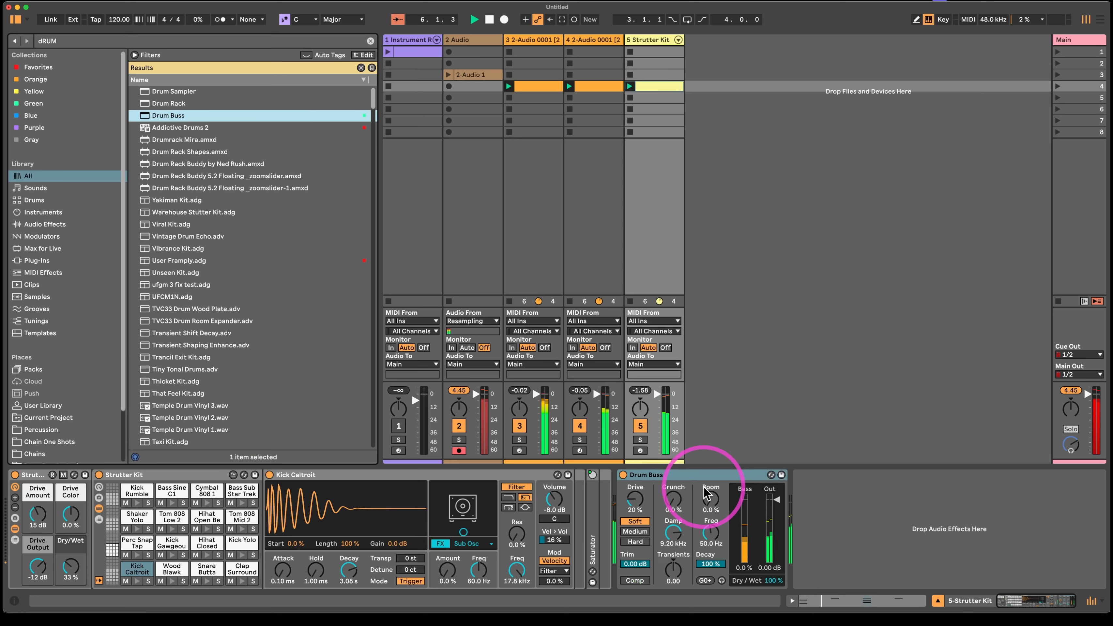
- Enable Drum Buss's compressor, and set Transients to -1.00 and Damp to 20.0 kHz
{"action": "left_click", "coordinate": [634, 580]}
{"action": "left_click_drag", "start_coordinate": [673, 570], "coordinate": [673, 605]}
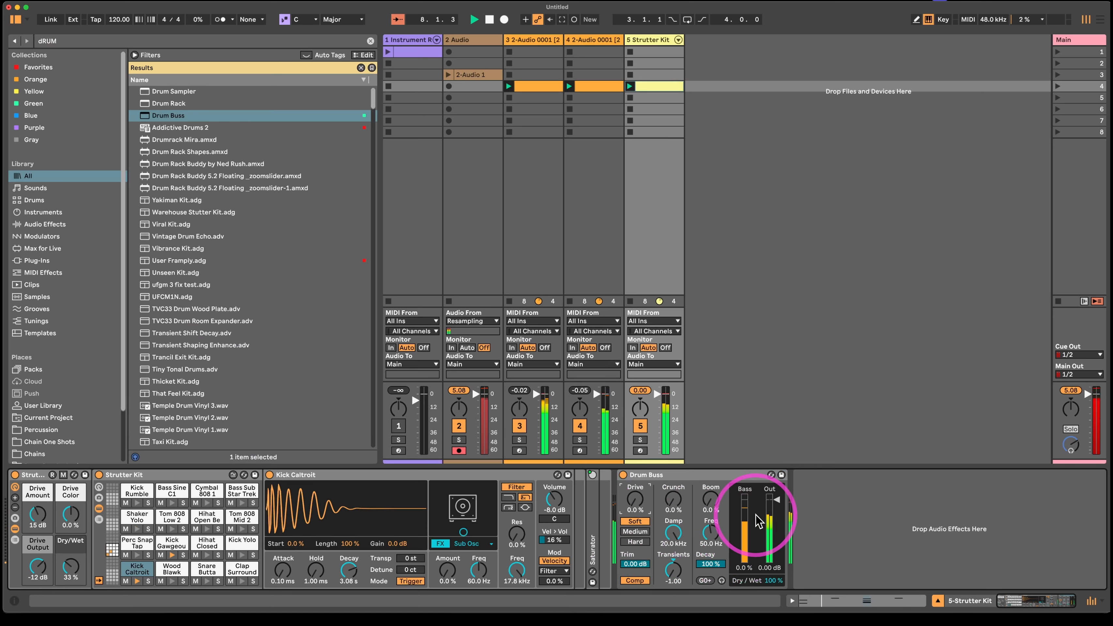
- Lower the Drum Buss output on the Strutter Kit track to -2.66 dB
{"action": "left_click_drag", "start_coordinate": [776, 500], "coordinate": [776, 505]}
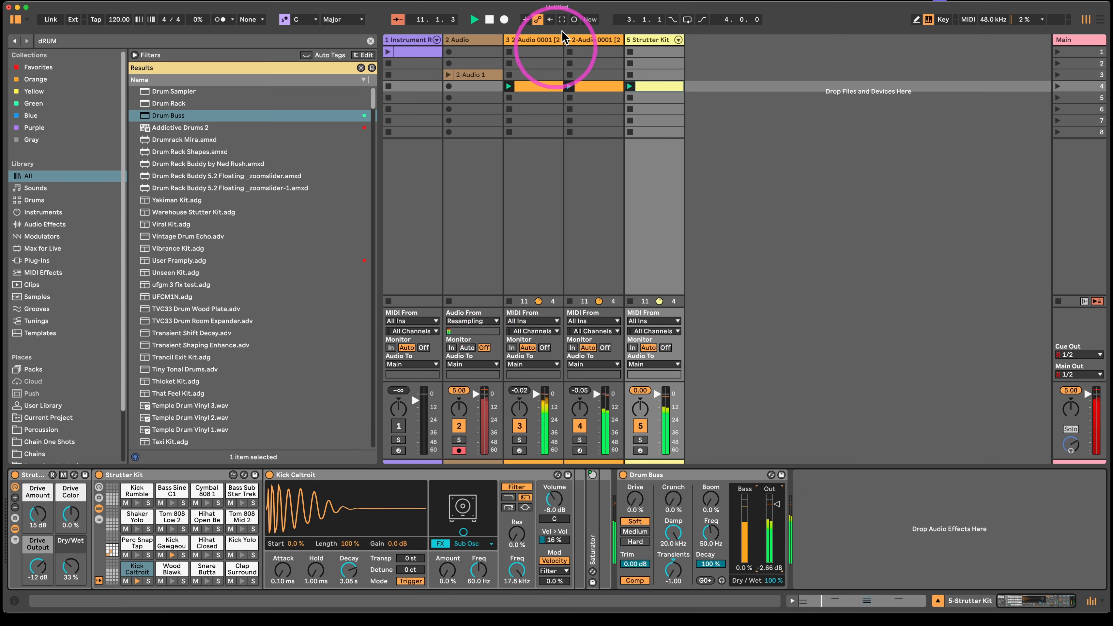
- Switch the duplicated Simpler's warp mode on track 4 to Texture after trying Re-Pitch
{"action": "left_click", "coordinate": [597, 51]}
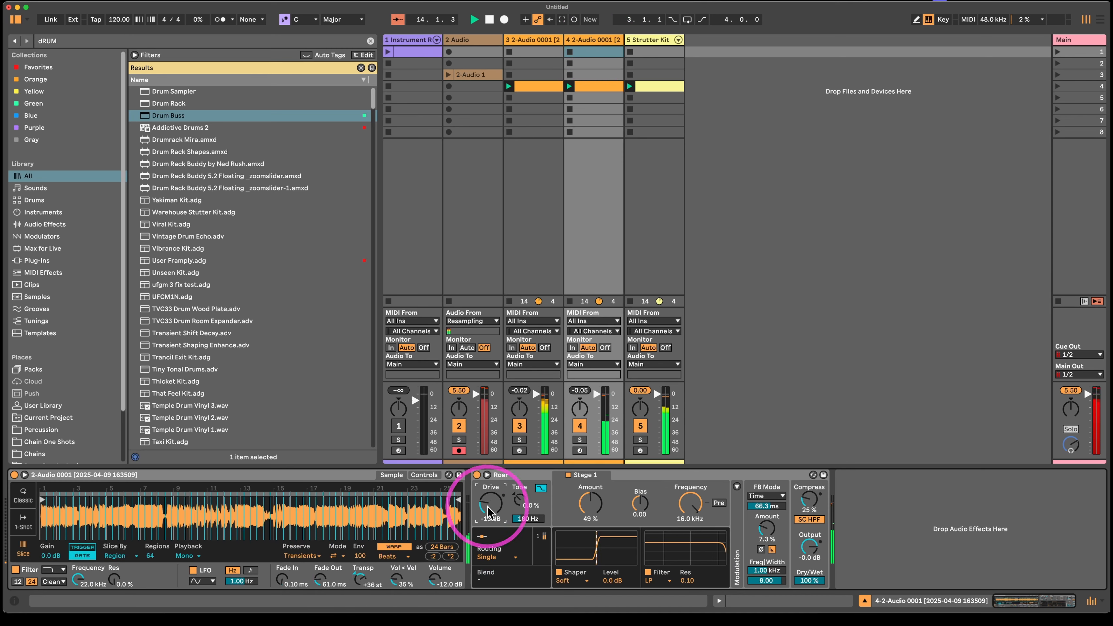
{"action": "left_click", "coordinate": [394, 556]}
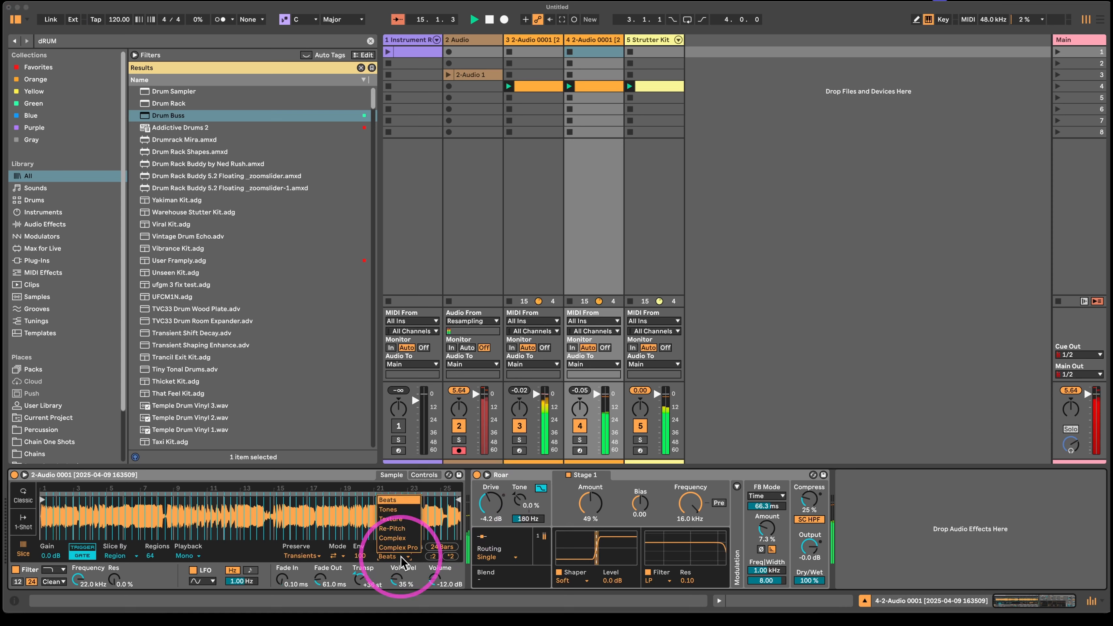
{"action": "left_click", "coordinate": [406, 529]}
{"action": "left_click", "coordinate": [393, 556]}
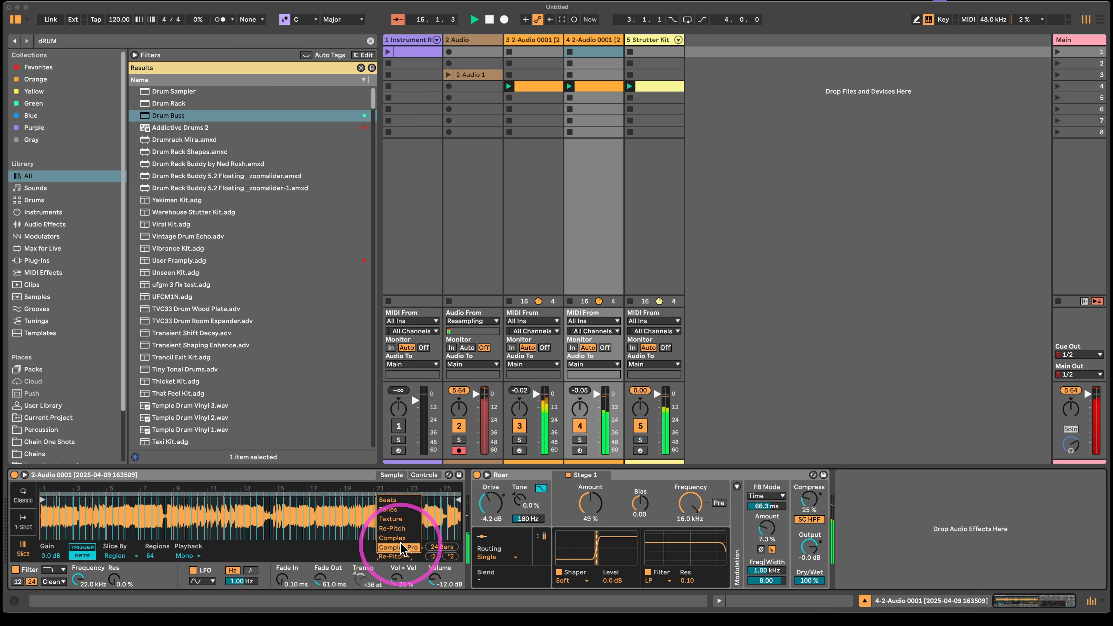
{"action": "left_click", "coordinate": [399, 520]}
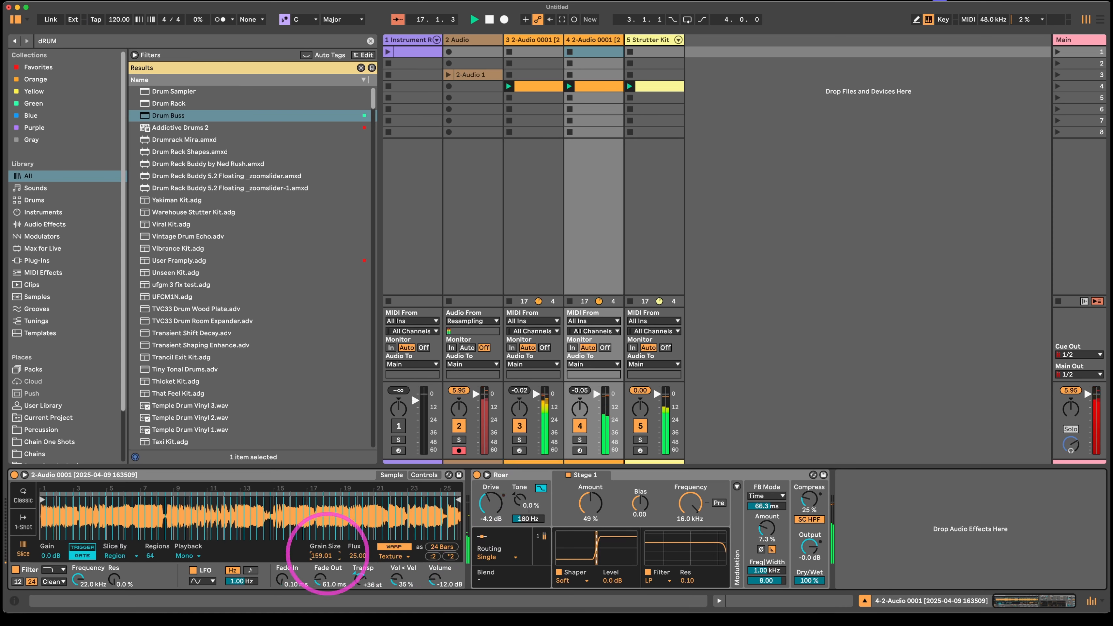
- Set the duplicated Simpler's Grain Size to 207.95, Flux to 57.03 and Transpose to +15 st, and Roar's Drive to -1.9 dB and Amount to 46%
{"action": "left_click_drag", "start_coordinate": [364, 556], "coordinate": [348, 534]}
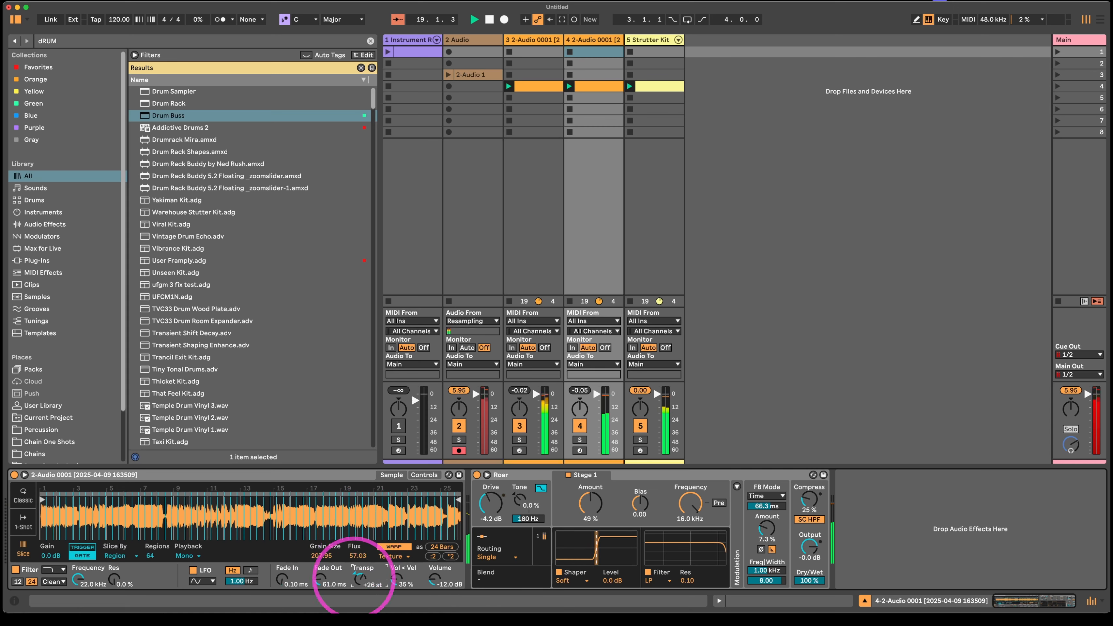
{"action": "left_click", "coordinate": [491, 505]}
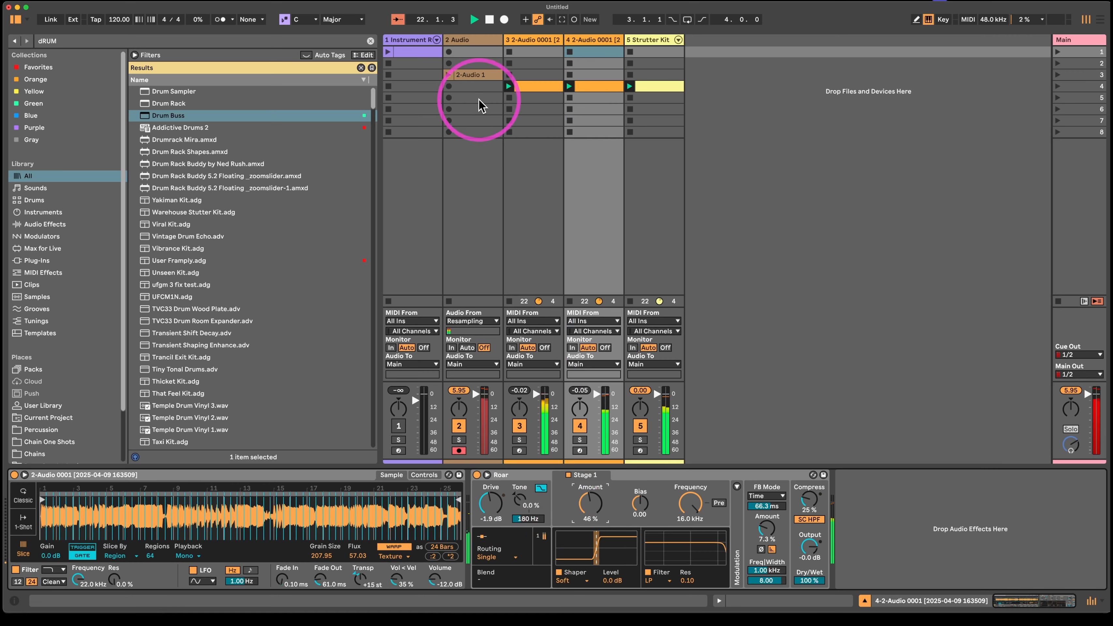
{"action": "double_click", "coordinate": [609, 87]}
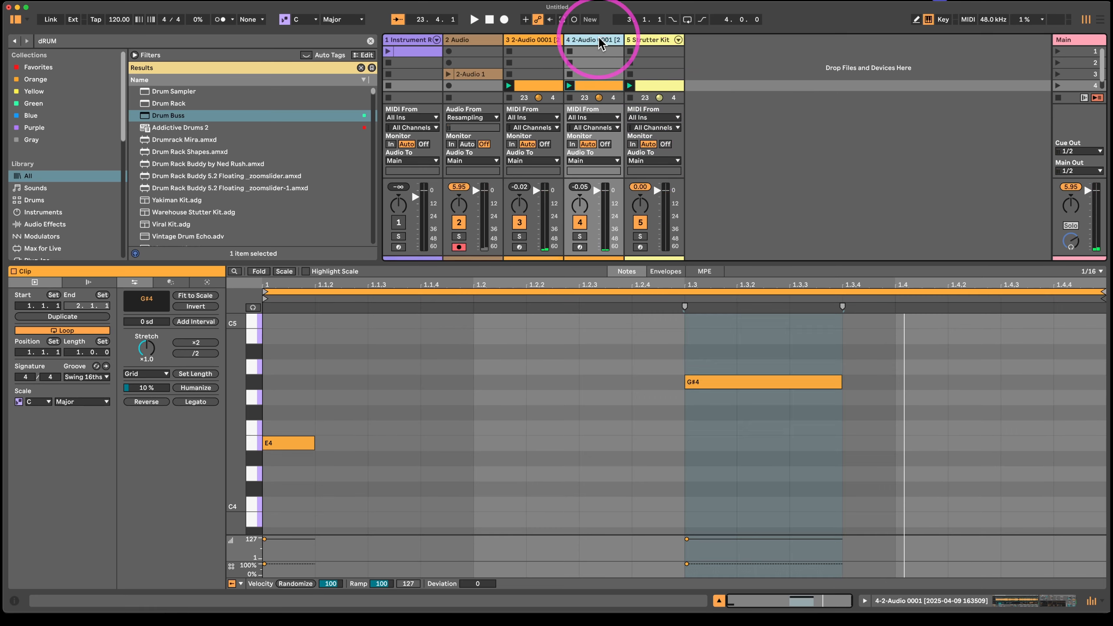
{"action": "left_click", "coordinate": [599, 52]}
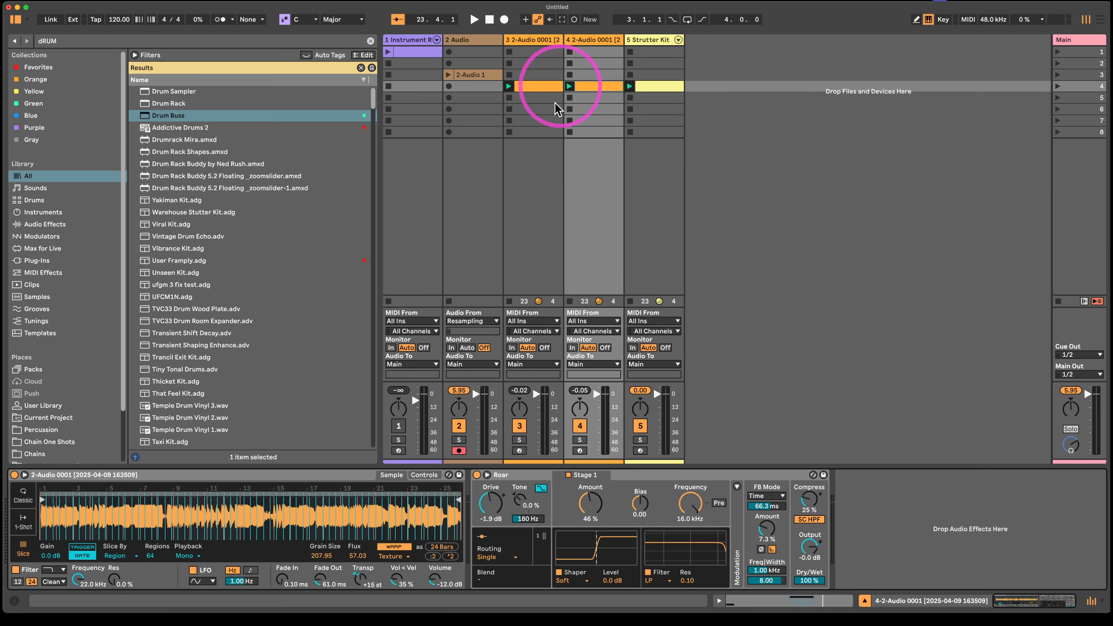
{"action": "left_click", "coordinate": [667, 86]}
{"action": "left_click", "coordinate": [283, 116]}
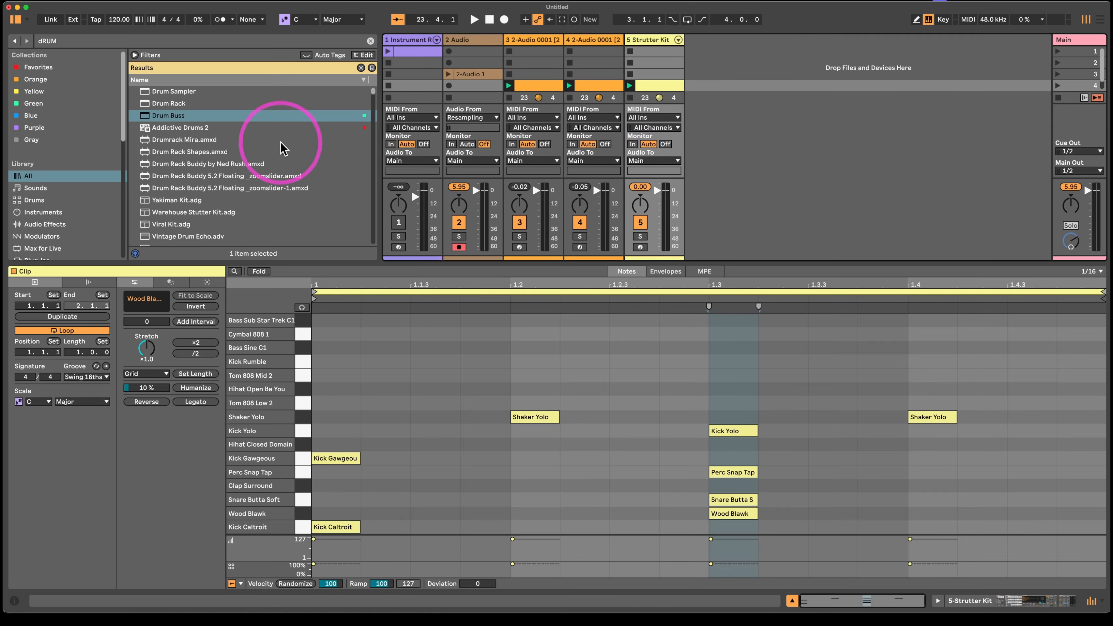
{"action": "left_click", "coordinate": [654, 75]}
{"action": "left_click", "coordinate": [426, 42]}
{"action": "double_click", "coordinate": [419, 40]}
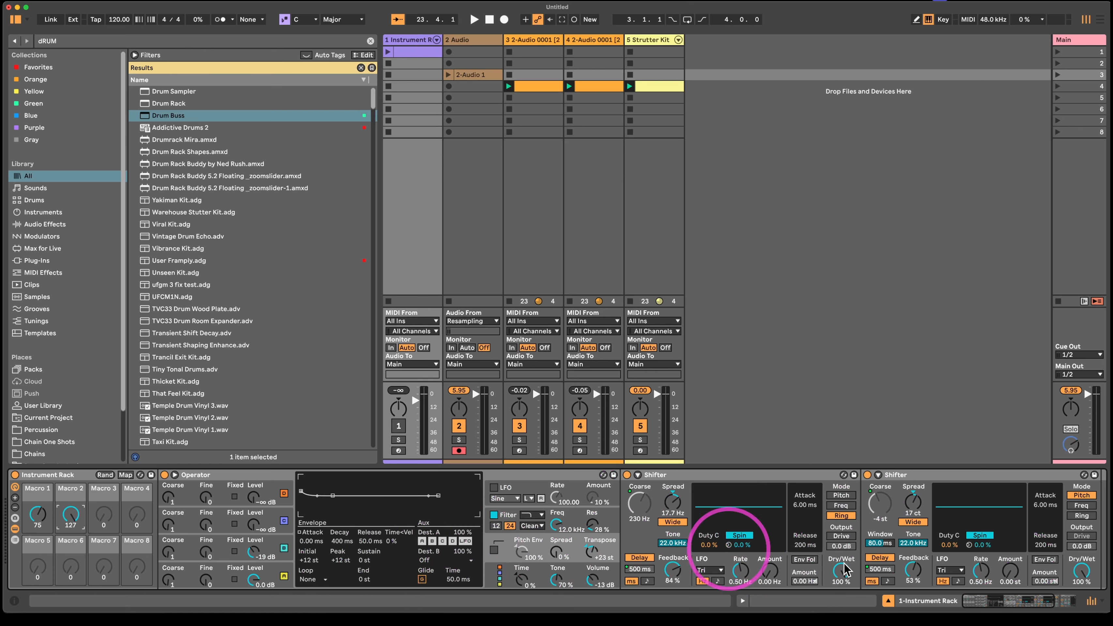
{"action": "scroll", "coordinate": [726, 544], "scroll_direction": "right", "scroll_amount": 6}
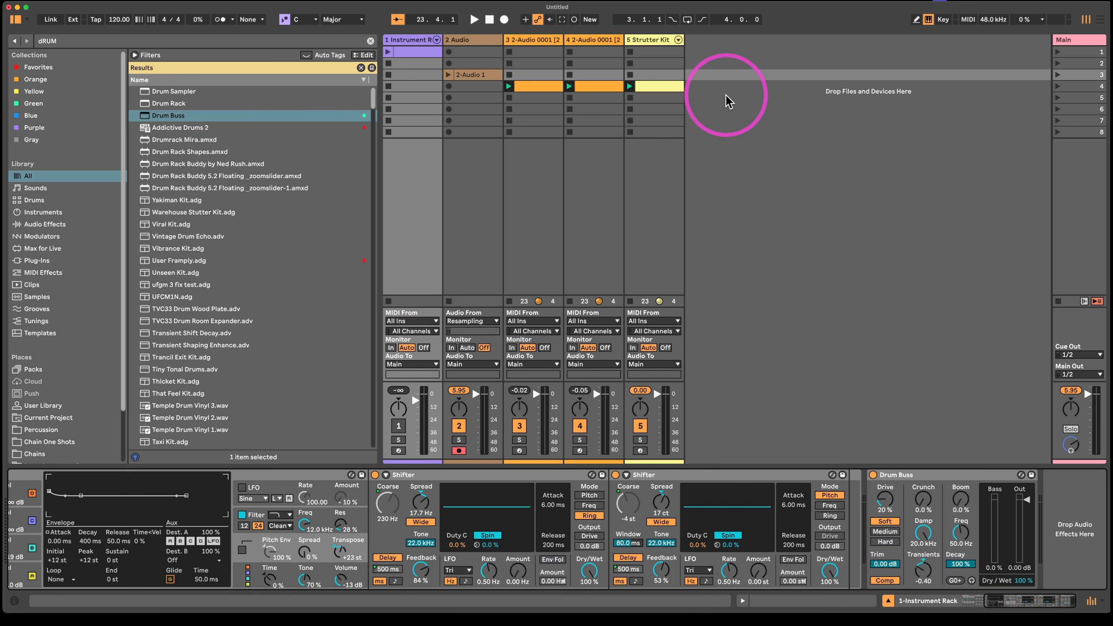